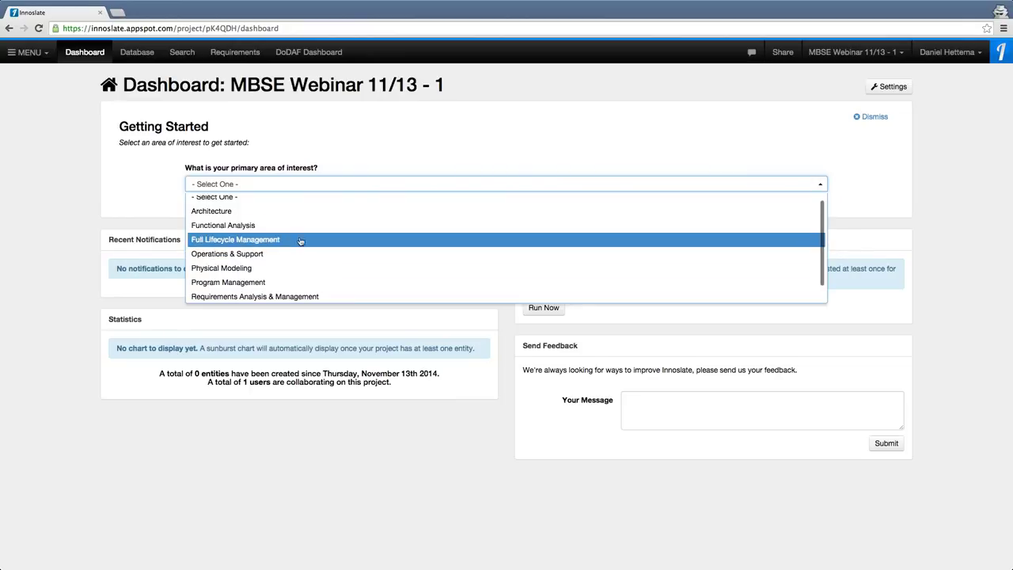
# - Choose Full Lifecycle Management as the primary area of interest for the project's getting-started links
pyautogui.click(296, 239)
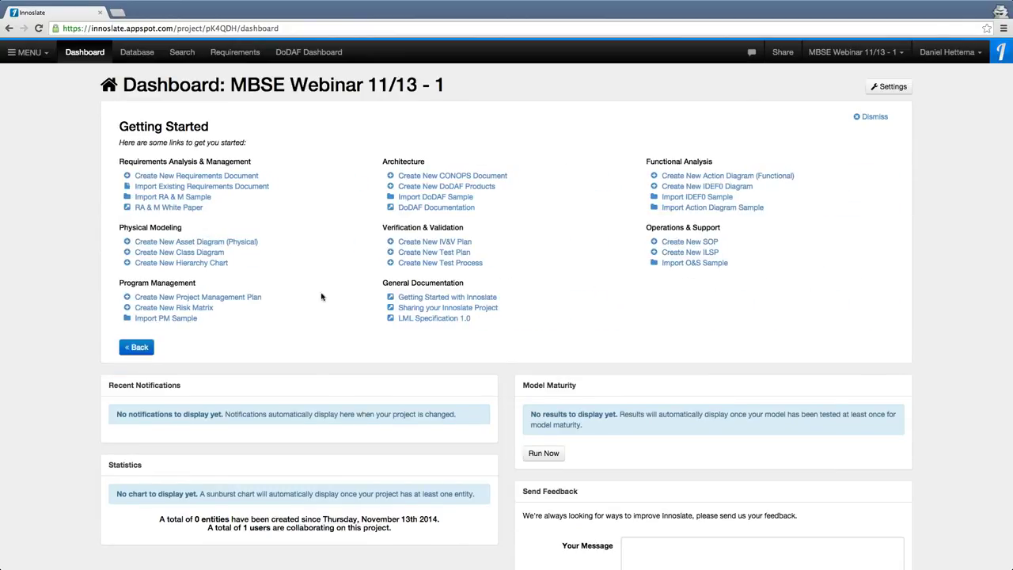
pyautogui.scroll(-1, 367, 339)
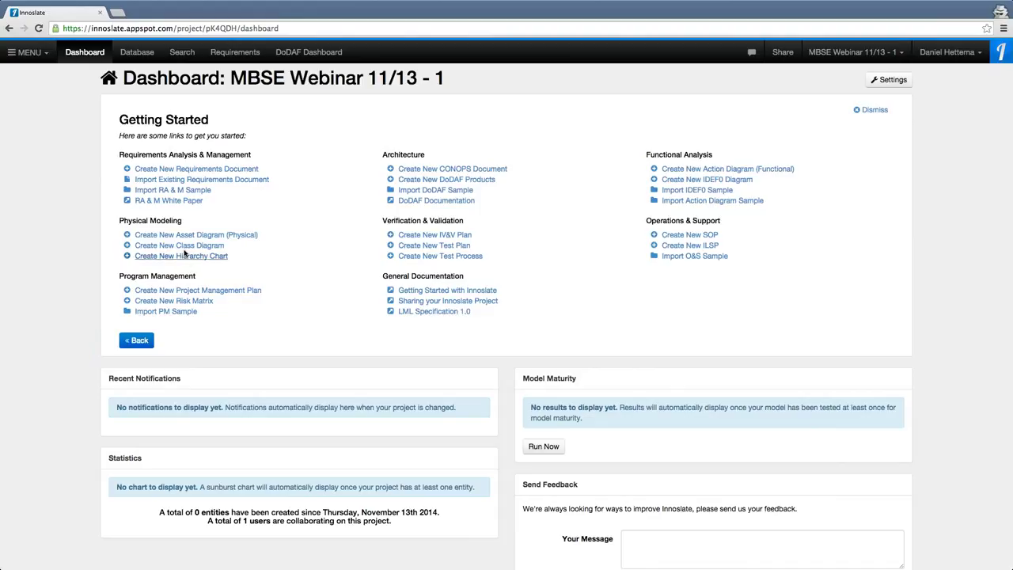
# - Import Restaurant Requirements.docx through the Import Analyzer, parsing from outline number 1.0
pyautogui.click(17, 59)
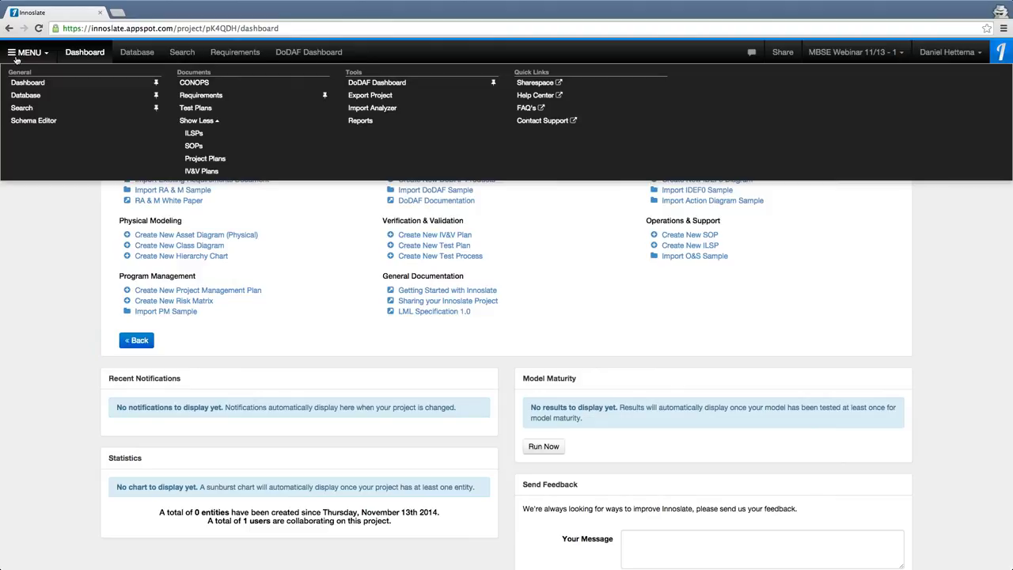
pyautogui.click(391, 113)
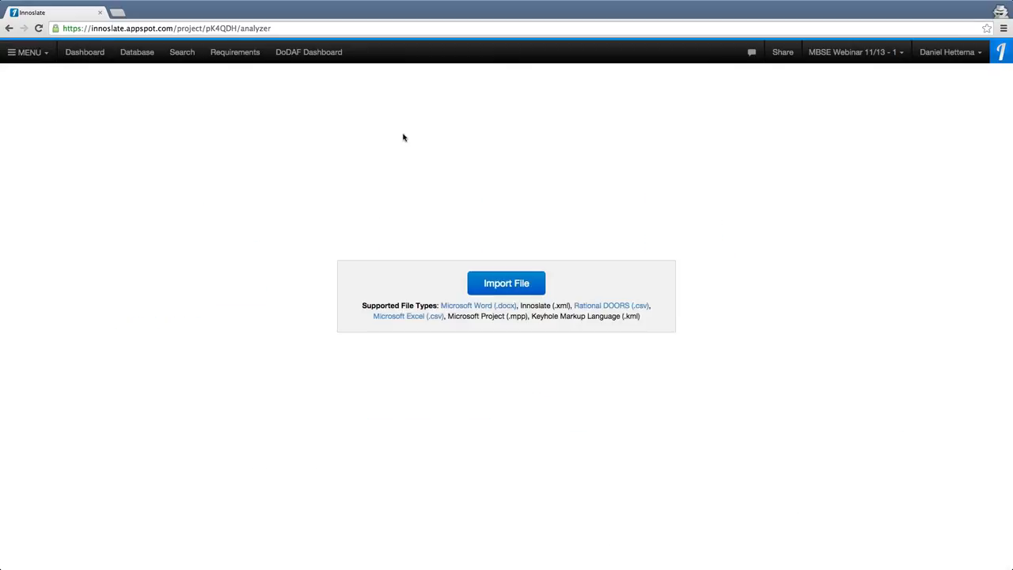
pyautogui.click(511, 290)
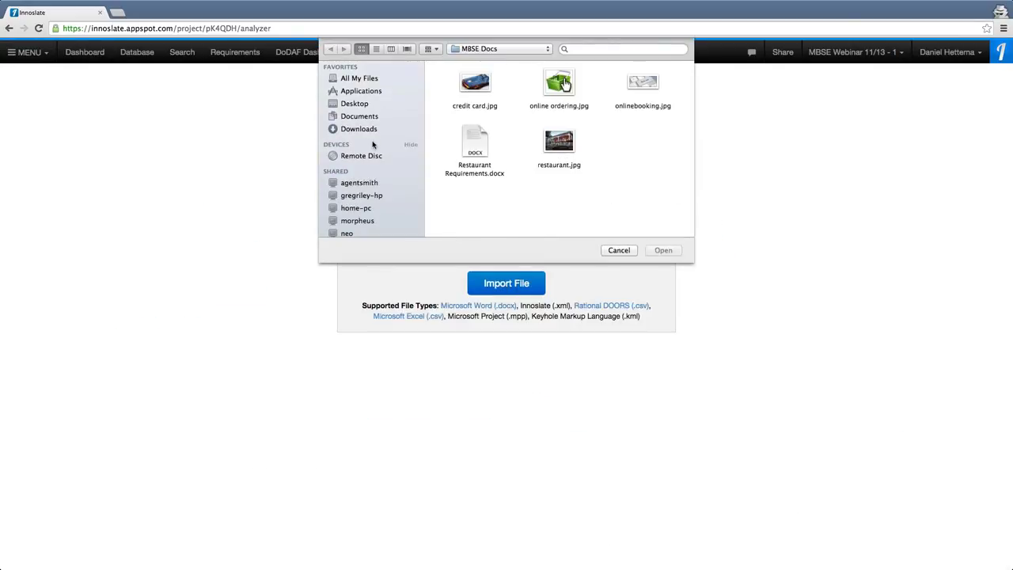
pyautogui.click(478, 150)
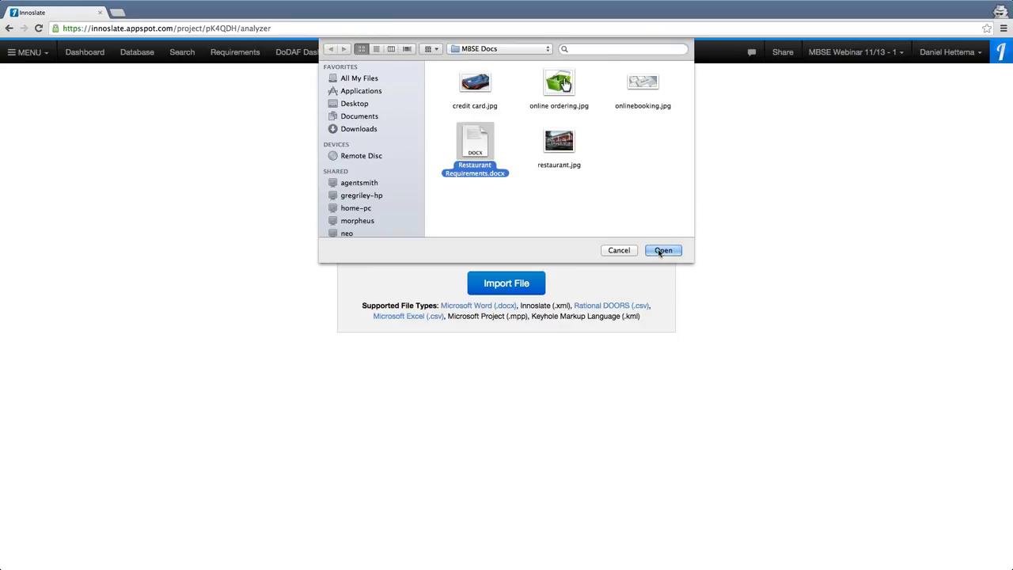
pyautogui.click(662, 251)
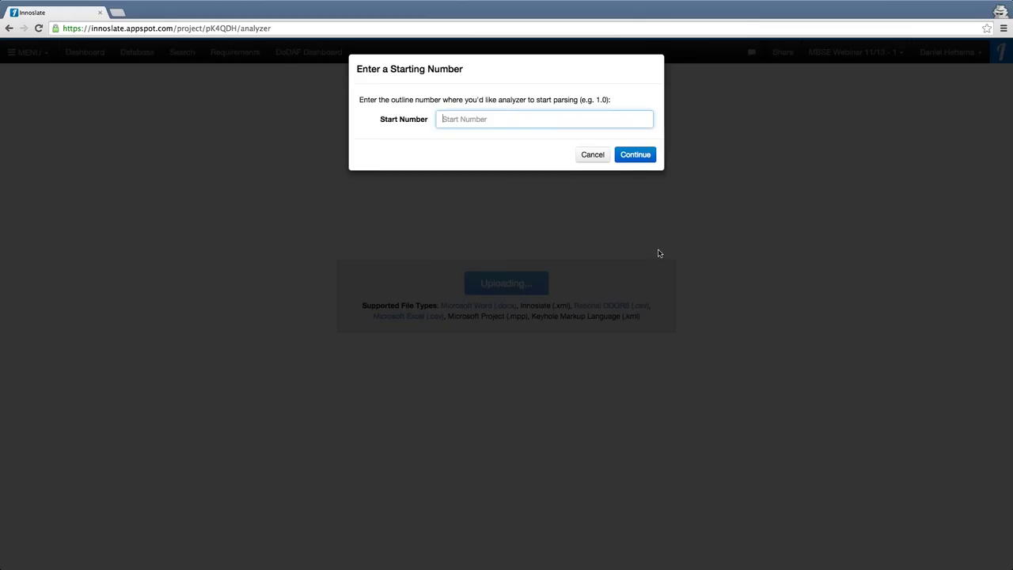
pyautogui.write('1.0')
pyautogui.click(634, 155)
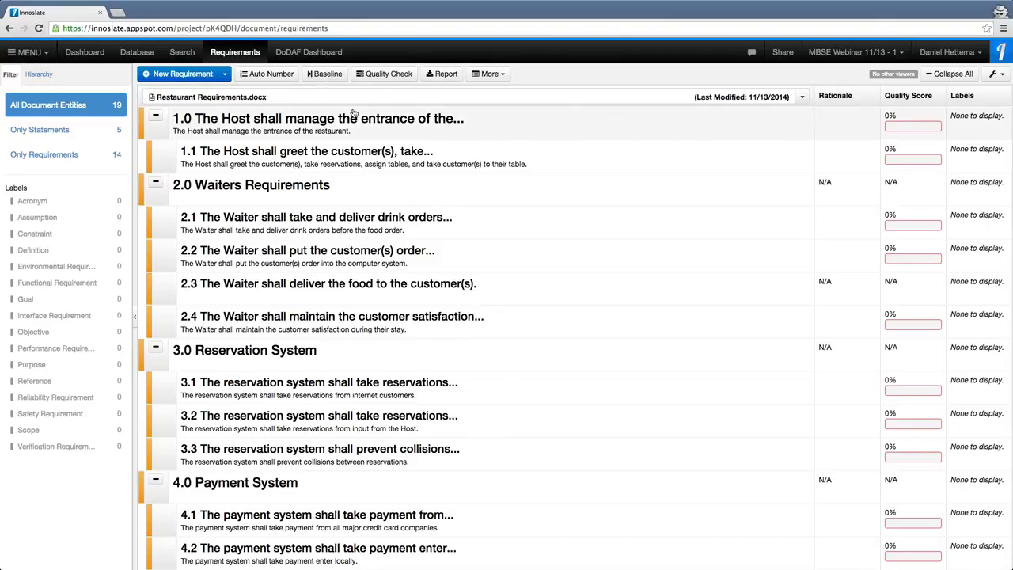
# - Create a new functional action diagram from the dashboard with the root action named Meta Universe
pyautogui.click(104, 60)
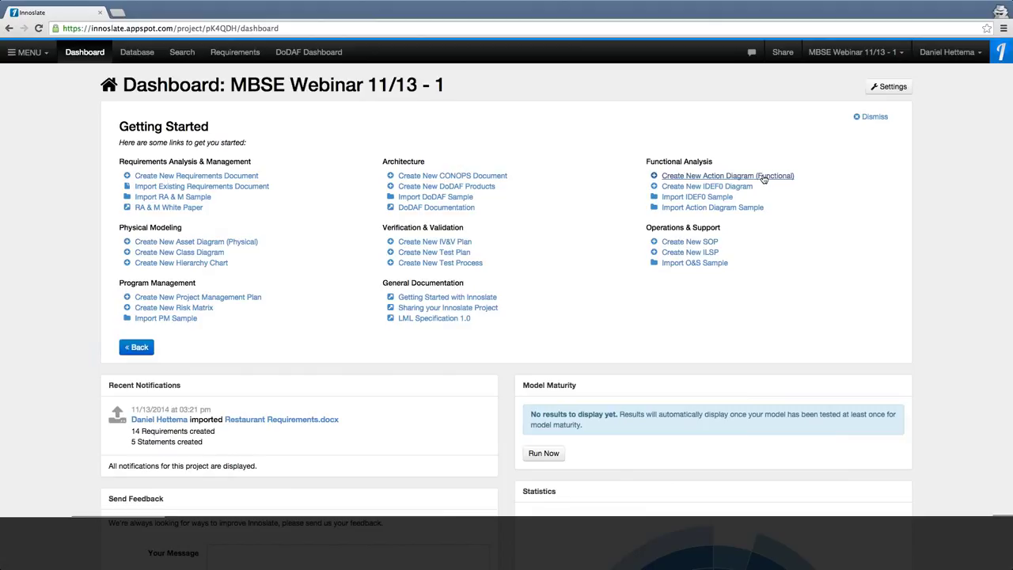
pyautogui.click(764, 179)
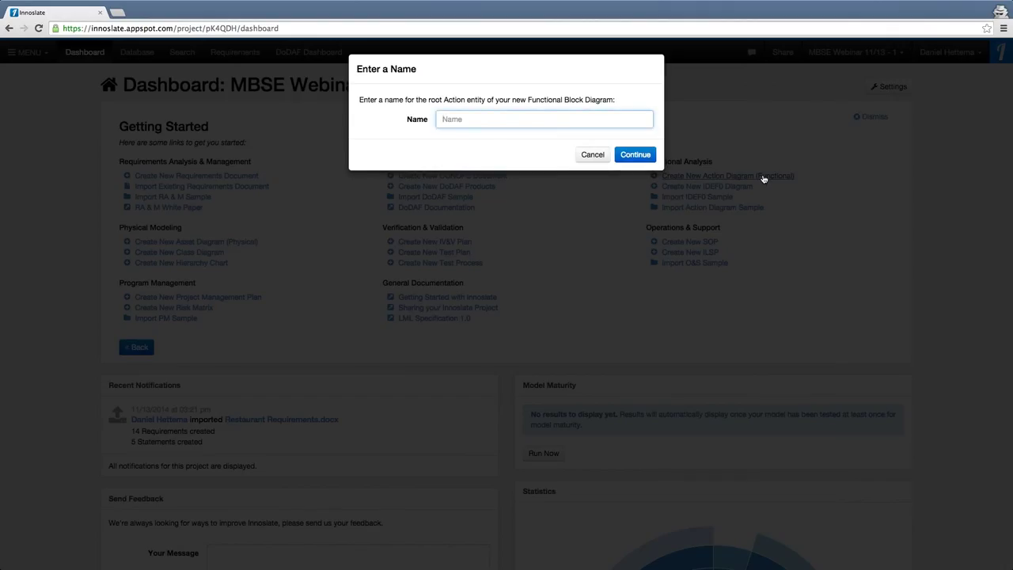
pyautogui.write('Meta Universe')
pyautogui.click(635, 155)
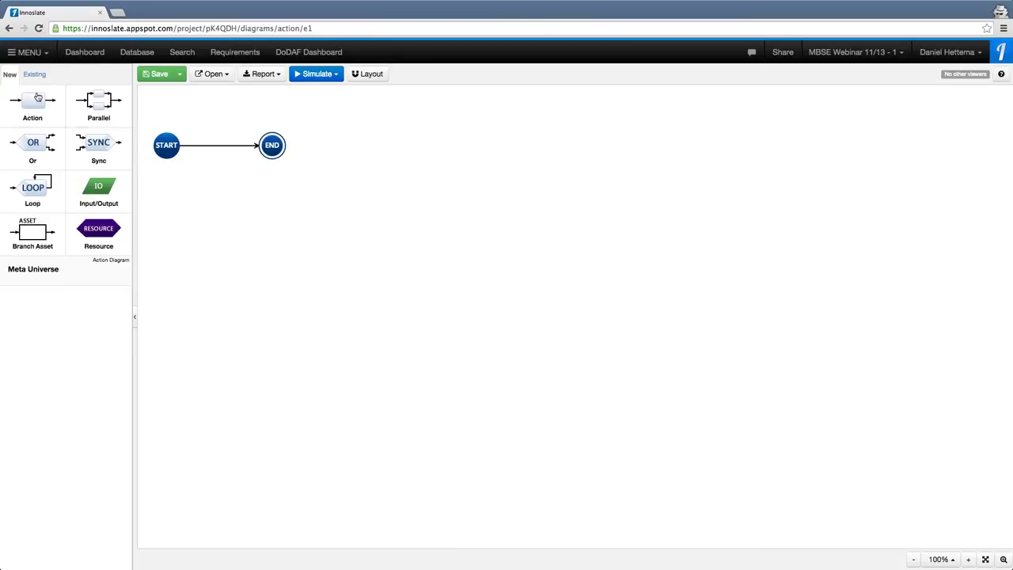
# - Add an action named Greet Customer between START and END
pyautogui.moveTo(37, 98); pyautogui.dragTo(180, 146)
pyautogui.write('Gree')
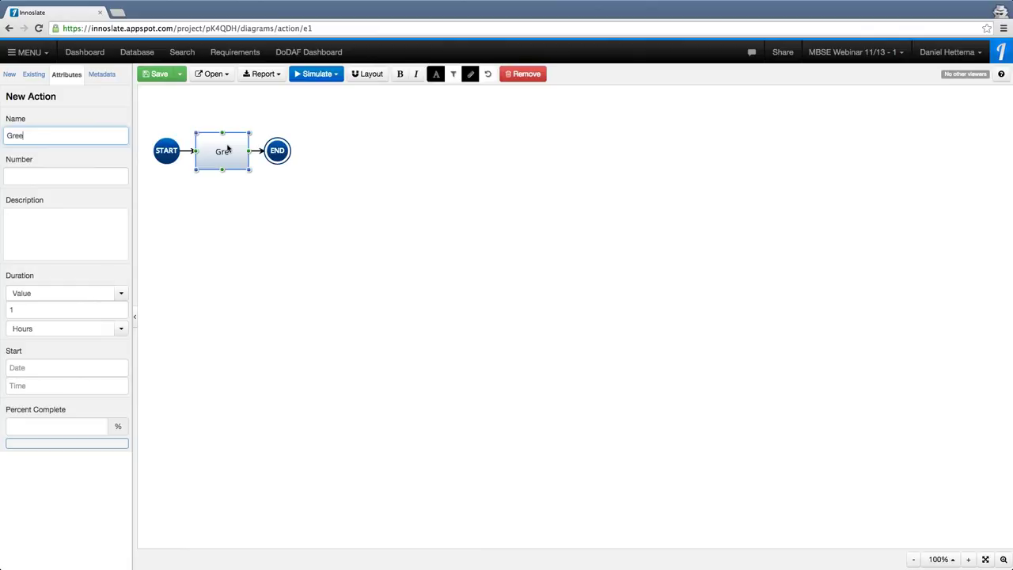
pyautogui.write('t Customer')
pyautogui.click(391, 242)
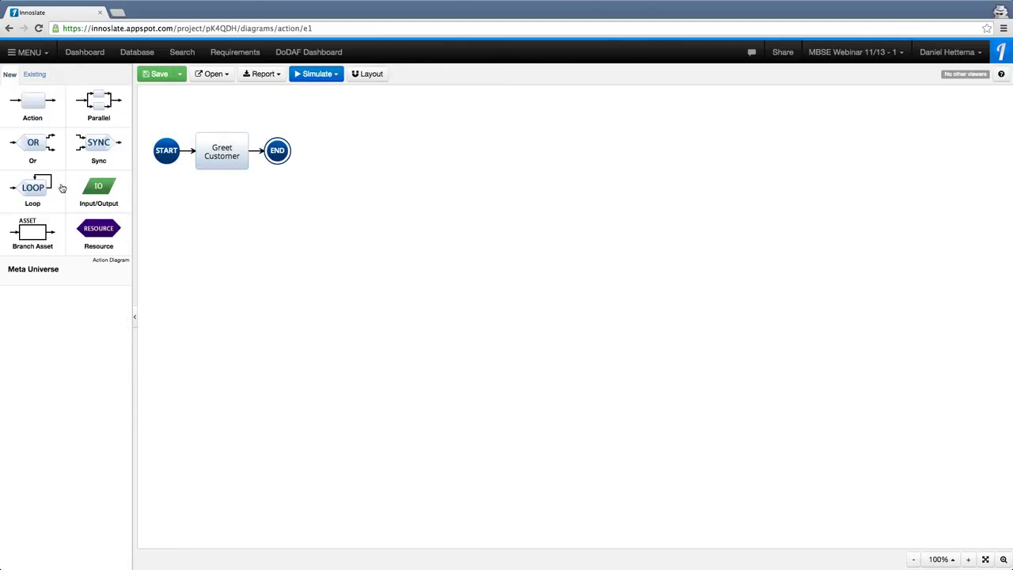
# - Add an action named Take Customer to Table after Greet Customer
pyautogui.click(200, 126)
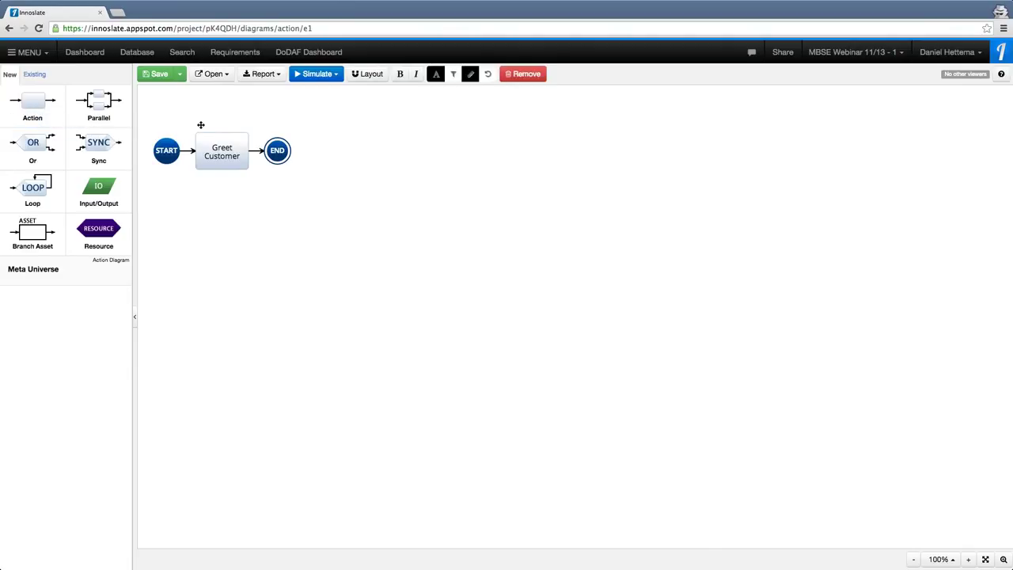
pyautogui.moveTo(200, 125)
pyautogui.mouseDown()
pyautogui.moveTo(237, 131)
pyautogui.moveTo(252, 151)
pyautogui.mouseUp()
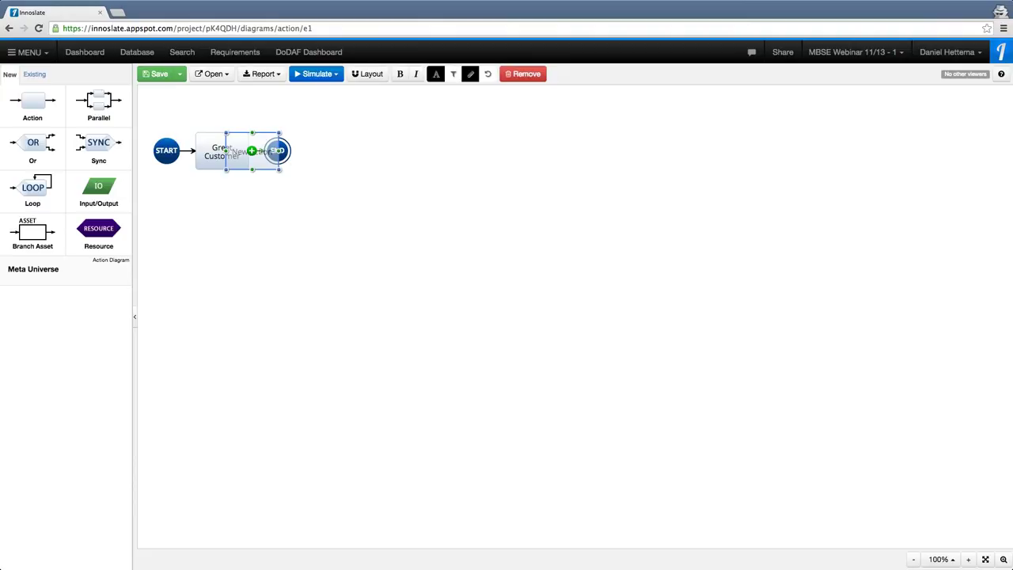
pyautogui.moveTo(252, 150); pyautogui.dragTo(252, 150)
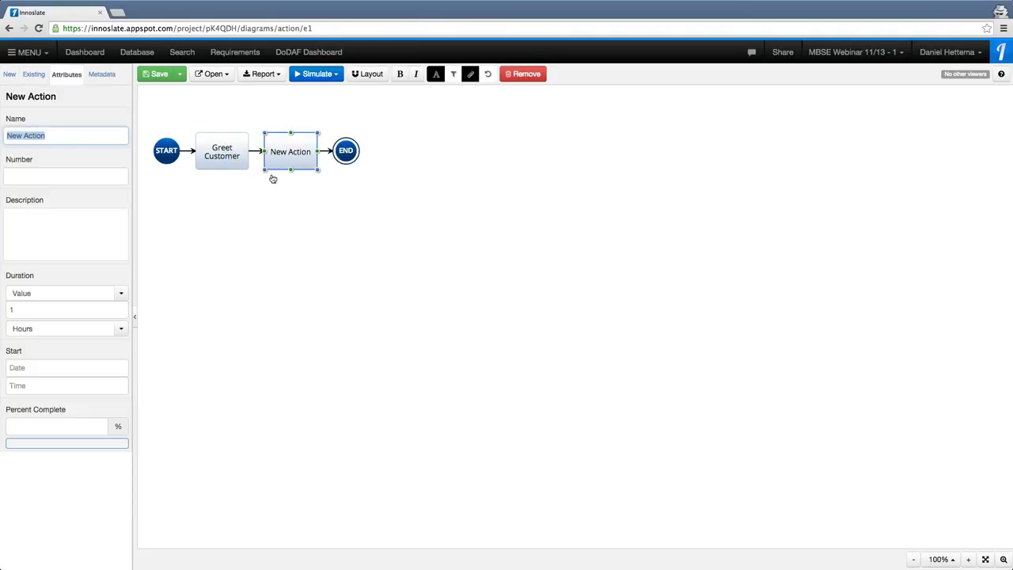
pyautogui.write('Tak')
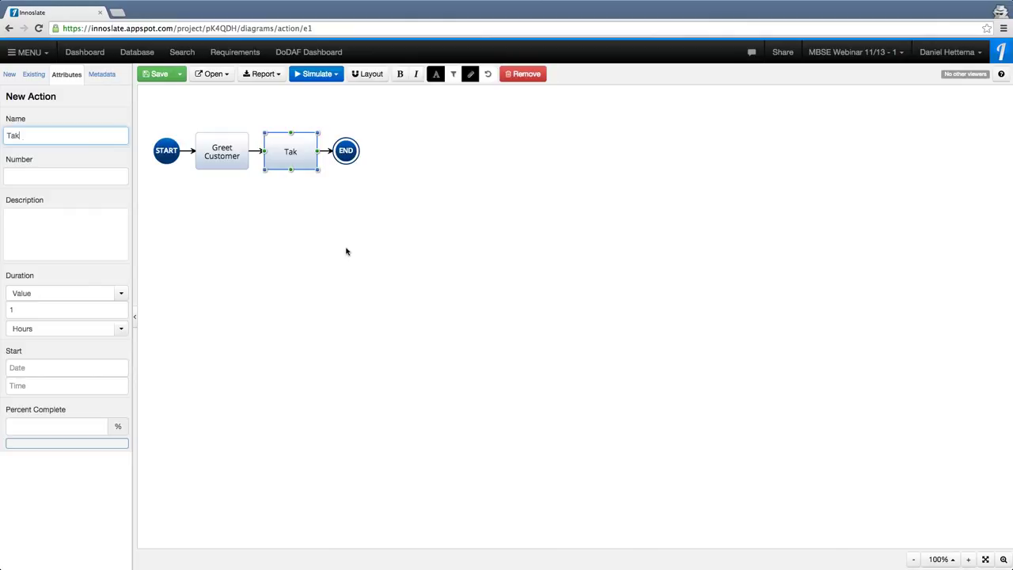
pyautogui.write('e Customer to Table')
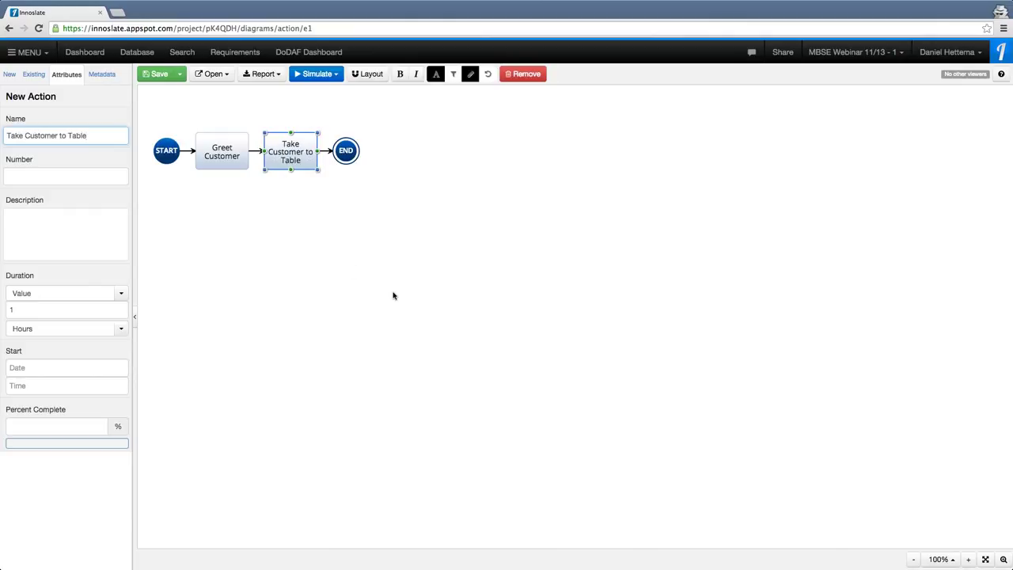
pyautogui.click(360, 282)
# - Add an action named Take Drink Orders between Take Customer to Table and END
pyautogui.moveTo(33, 100); pyautogui.dragTo(332, 151)
pyautogui.write('T')
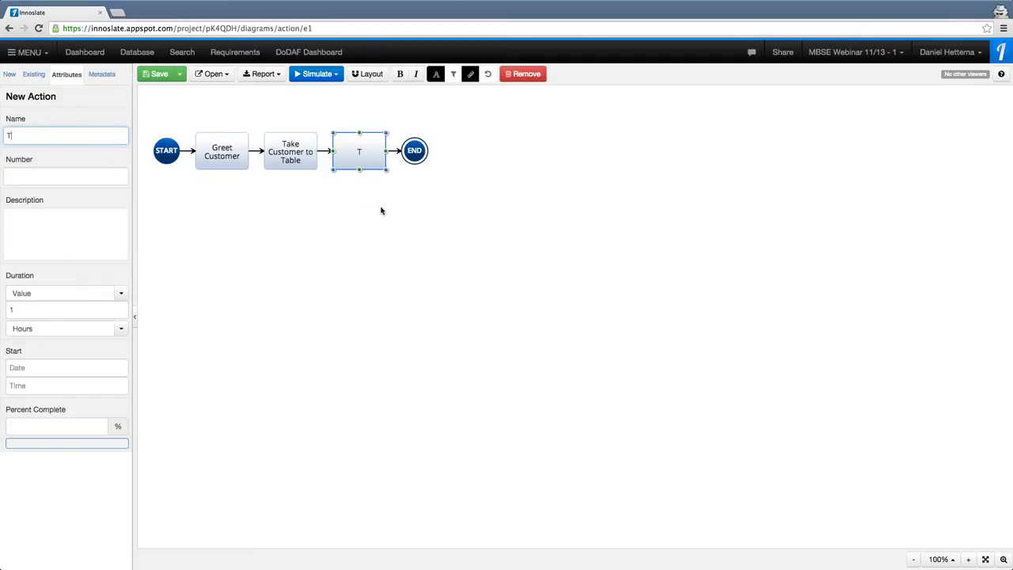
pyautogui.write('ake Drink Orders')
pyautogui.click(324, 216)
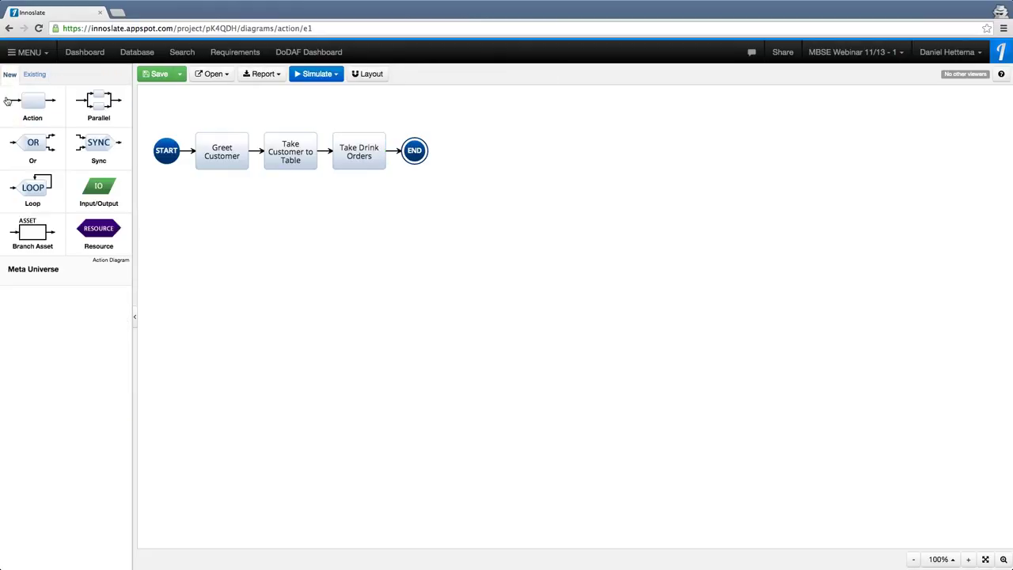
# - Add an action named Make Drinks between Take Drink Orders and END
pyautogui.moveTo(57, 118); pyautogui.dragTo(387, 159)
pyautogui.write('Ma')
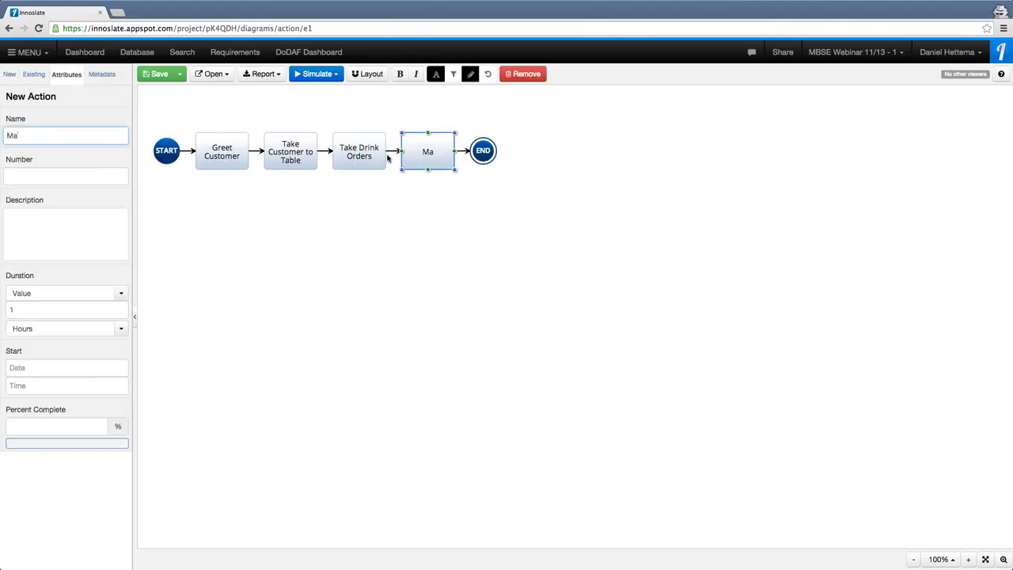
pyautogui.write('ke Drinks')
pyautogui.click(384, 277)
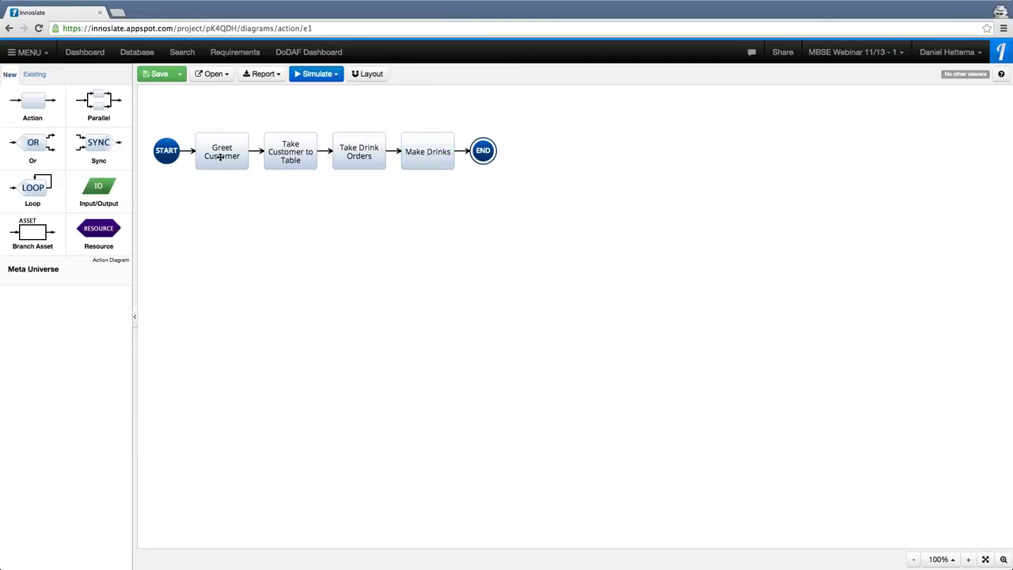
# - Insert a parallel construct between START and Greet Customer, and extend it to five branches in total
pyautogui.click(179, 79)
pyautogui.click(181, 94)
pyautogui.moveTo(98, 106)
pyautogui.mouseDown()
pyautogui.moveTo(111, 139)
pyautogui.moveTo(187, 154)
pyautogui.mouseUp()
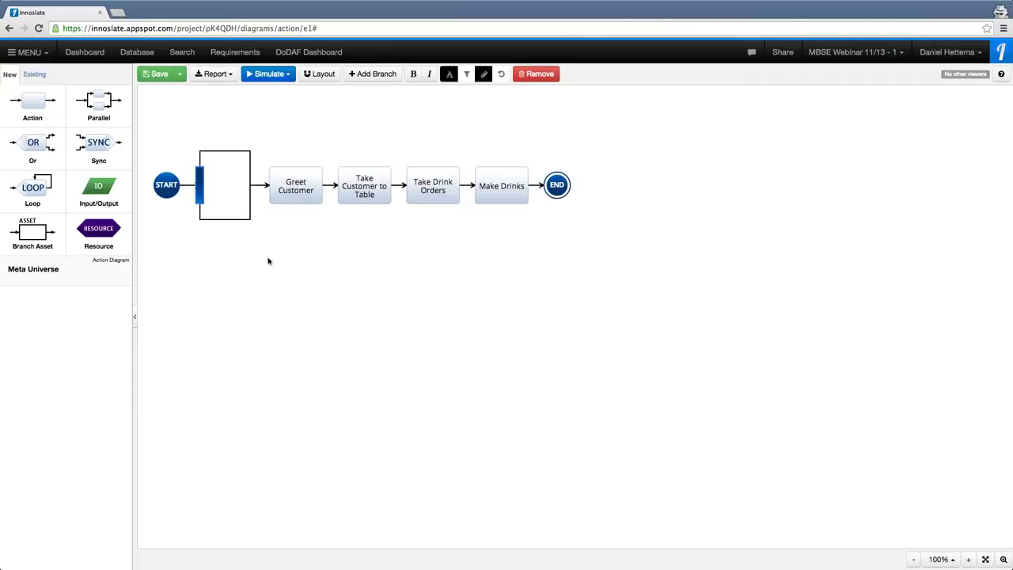
pyautogui.click(369, 76)
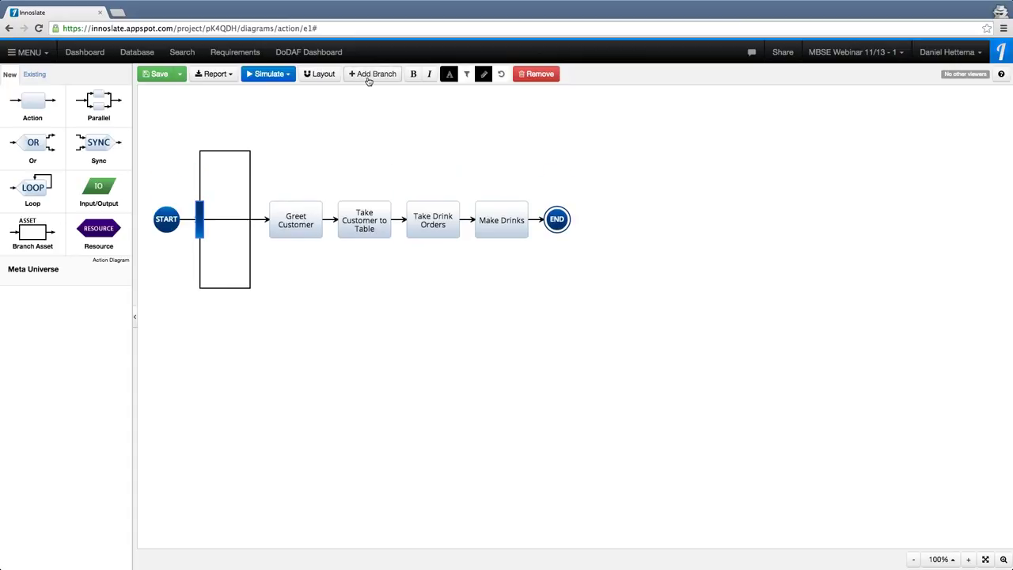
pyautogui.click(369, 76)
pyautogui.click(369, 76)
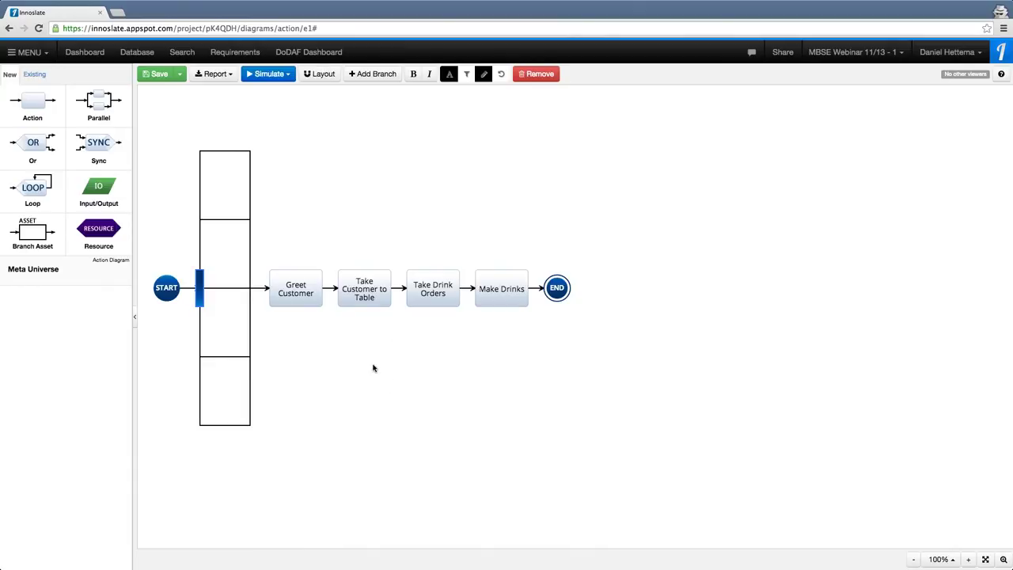
pyautogui.click(314, 384)
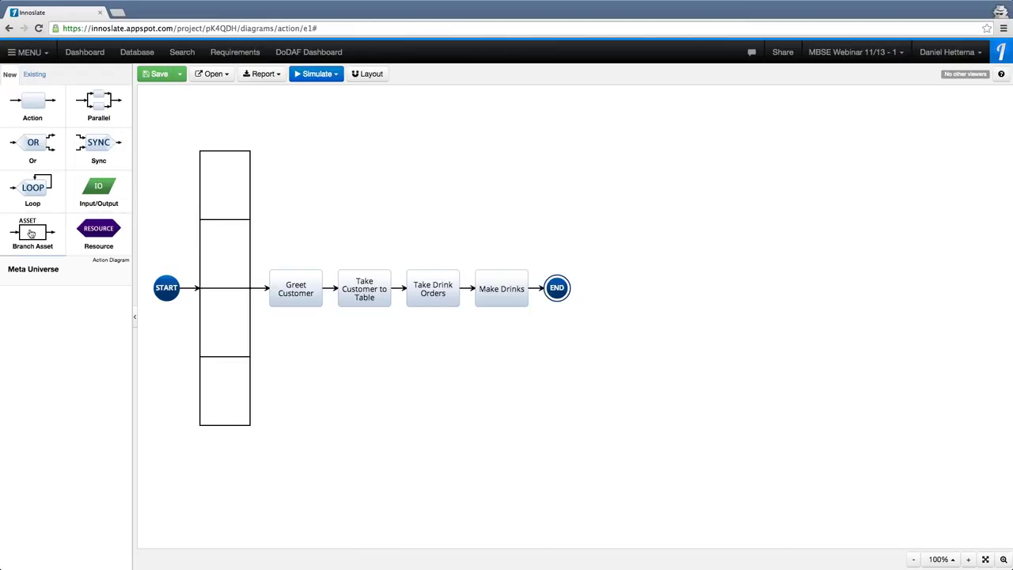
# - Assign a branch asset named Customer to the topmost parallel branch
pyautogui.moveTo(33, 231); pyautogui.dragTo(221, 161)
pyautogui.write('C')
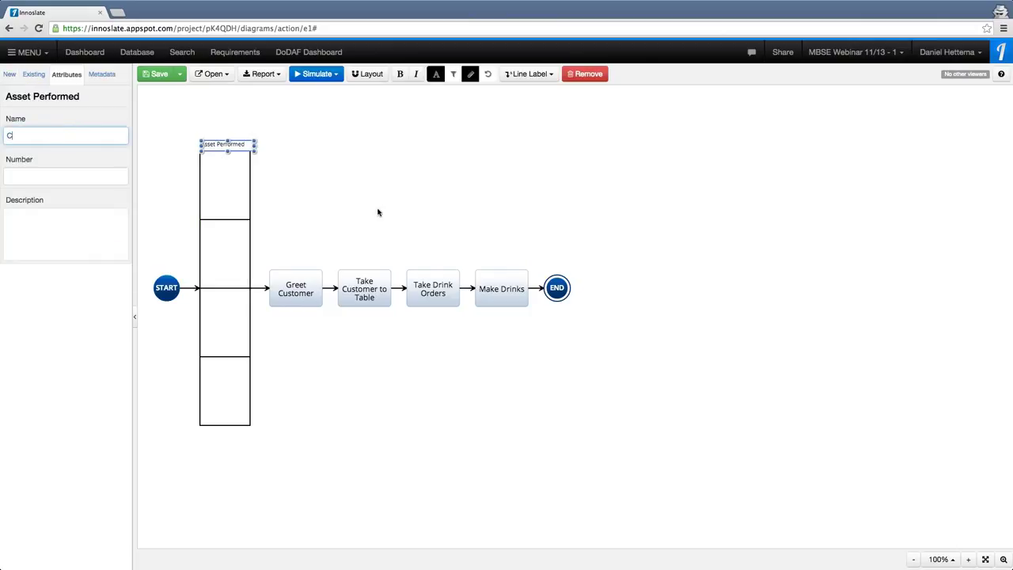
pyautogui.write('ustomee')
pyautogui.click(561, 178)
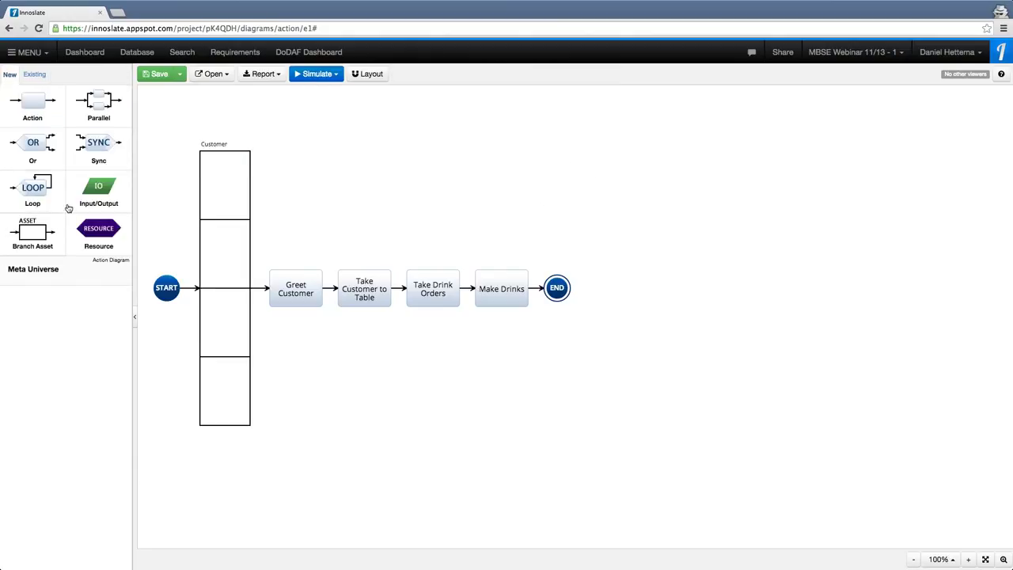
# - Assign a branch asset named Waiter to the second parallel branch
pyautogui.moveTo(32, 234); pyautogui.dragTo(226, 223)
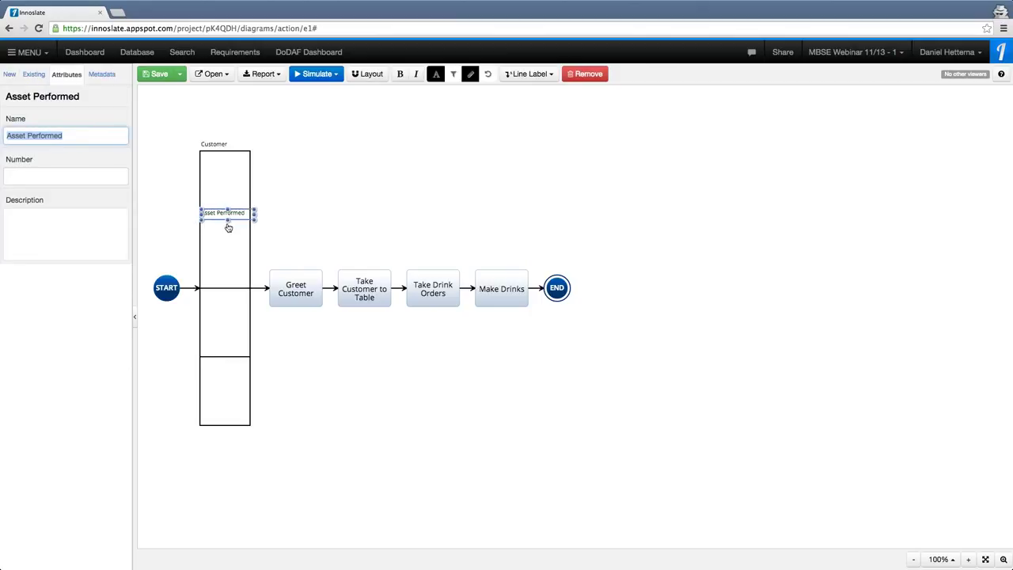
pyautogui.write('Wai')
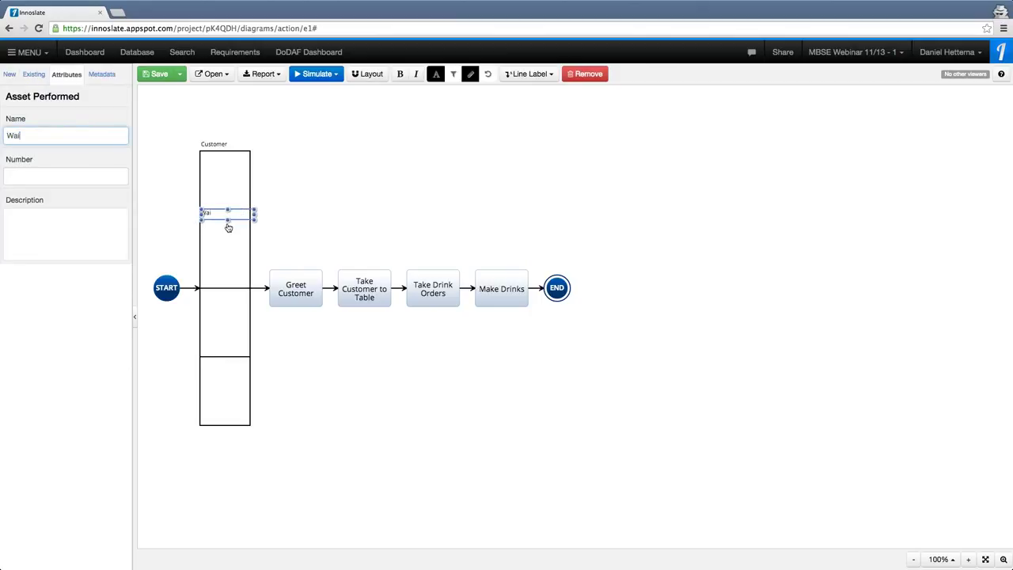
pyautogui.write('ter')
pyautogui.click(283, 215)
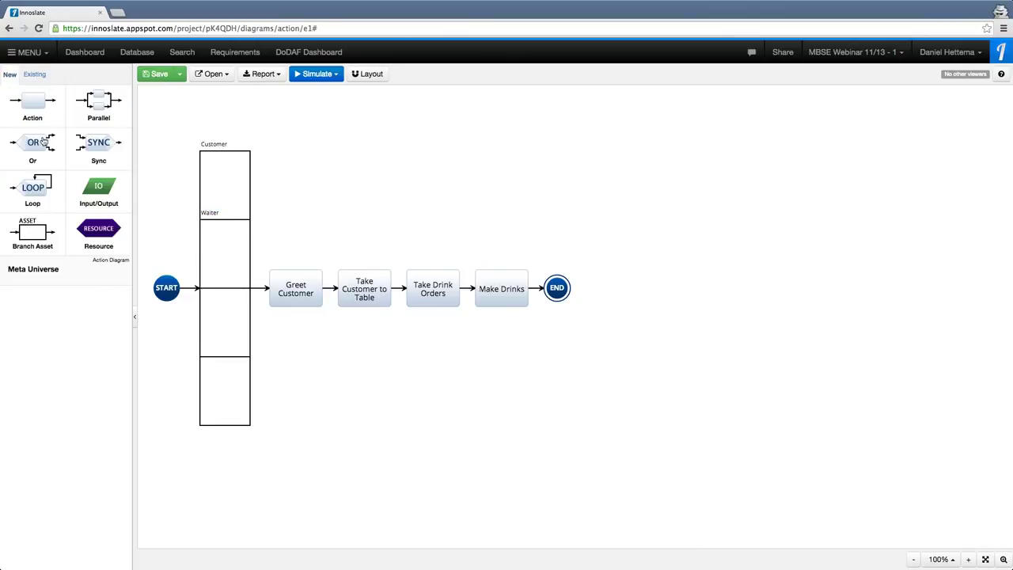
# - Assign a branch asset named Host to the middle parallel branch
pyautogui.moveTo(36, 231); pyautogui.dragTo(224, 289)
pyautogui.write('H')
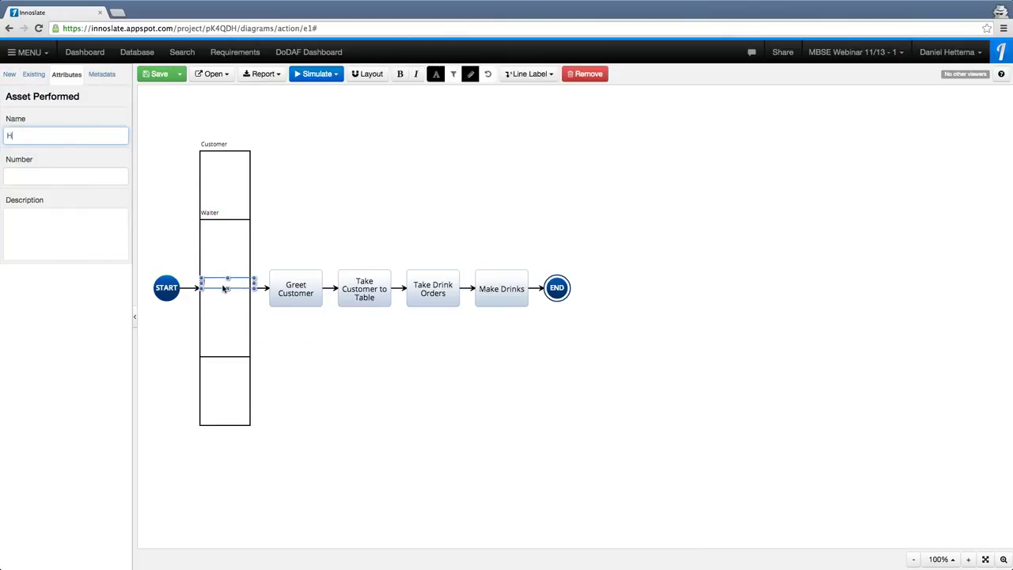
pyautogui.write('ost')
pyautogui.click(314, 396)
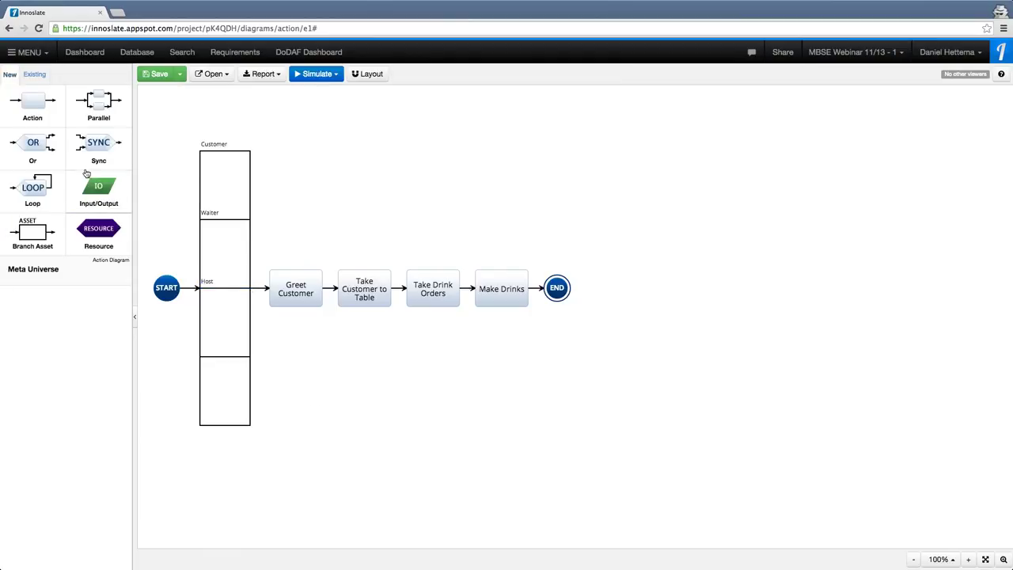
# - Assign a branch asset named Computer System to the fourth parallel branch
pyautogui.moveTo(32, 231); pyautogui.dragTo(214, 358)
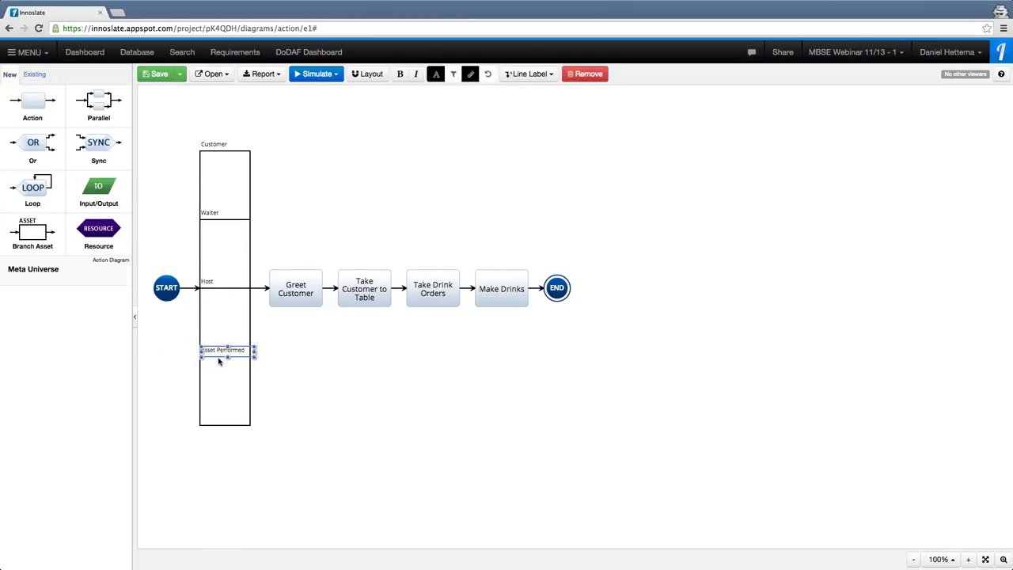
pyautogui.write('C')
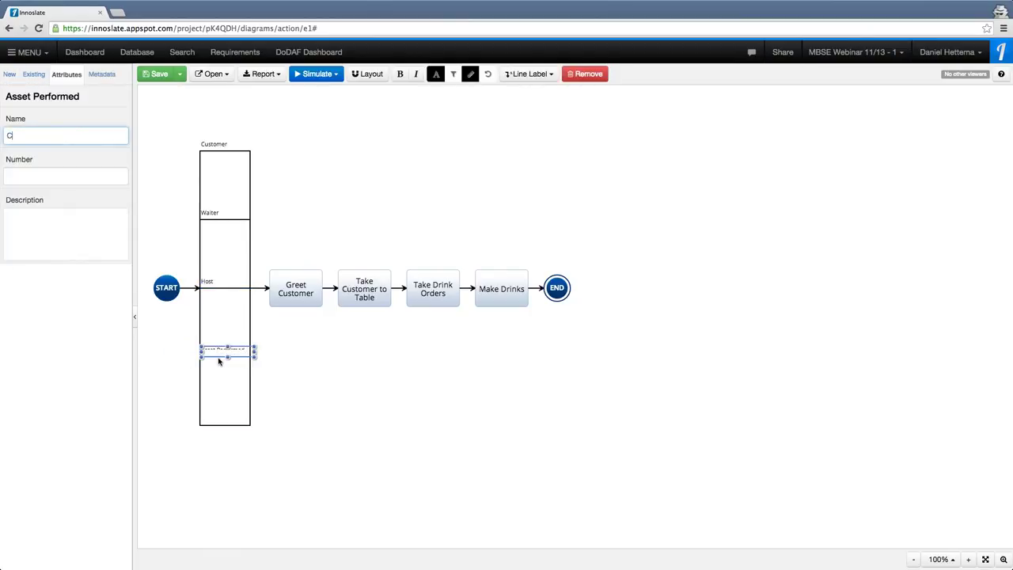
pyautogui.write('omputer System')
pyautogui.click(401, 462)
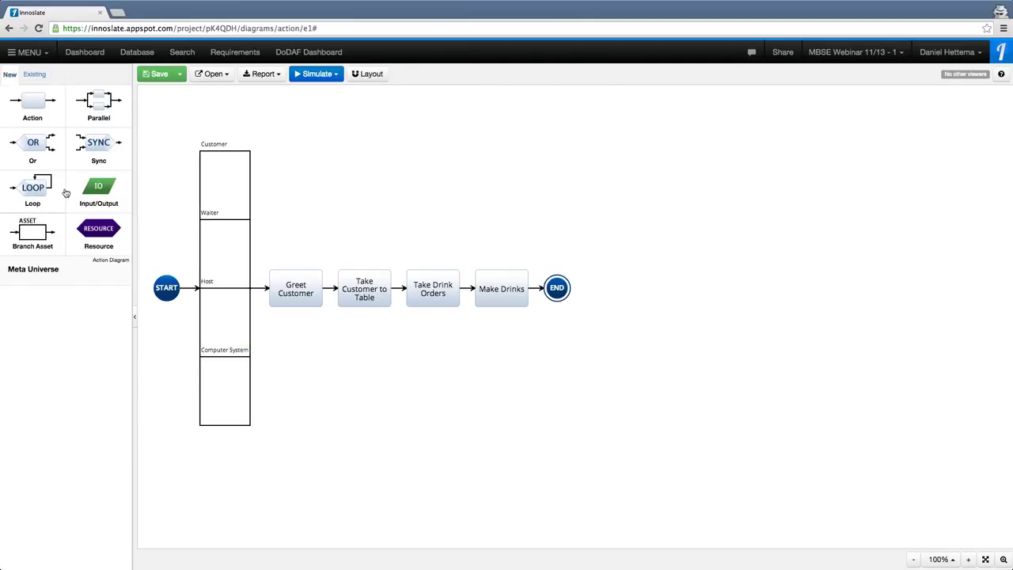
# - Assign a branch asset named Kitchen Staff to the bottommost parallel branch
pyautogui.moveTo(34, 233); pyautogui.dragTo(212, 425)
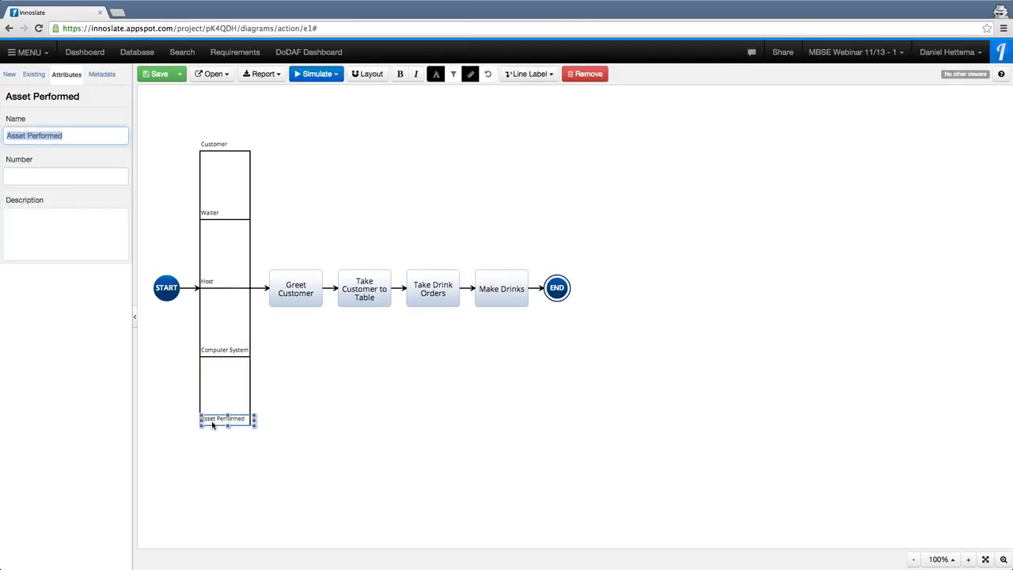
pyautogui.write('Ki')
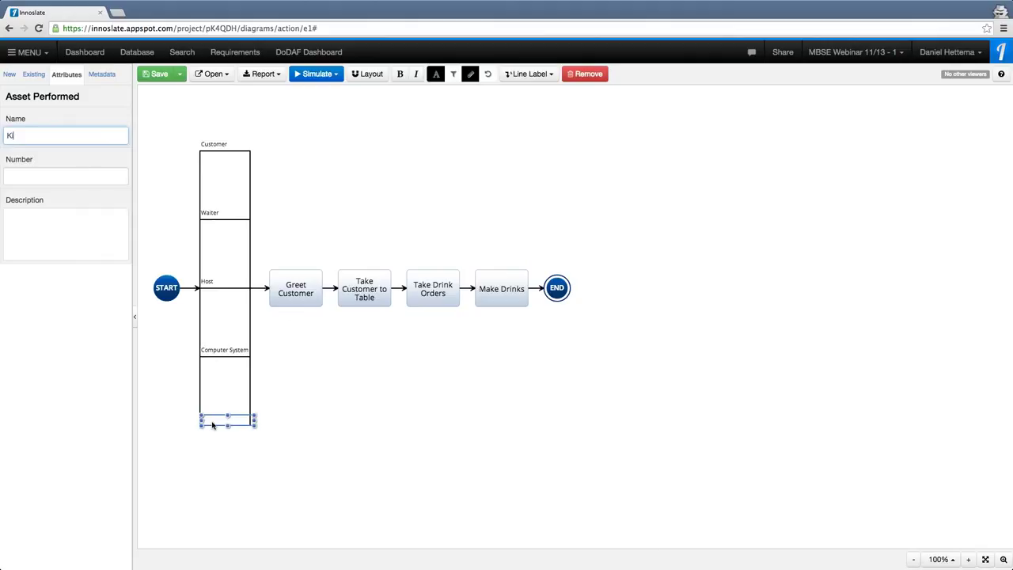
pyautogui.write('tchen Staff')
pyautogui.click(322, 478)
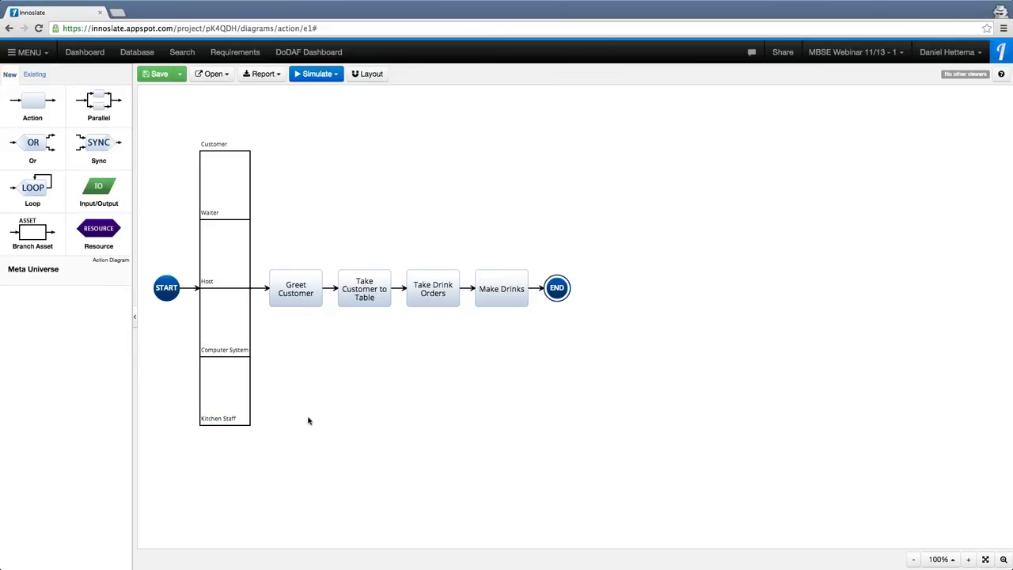
# - Move the Greet Customer action into the Host branch of the parallel construct
pyautogui.click(295, 289)
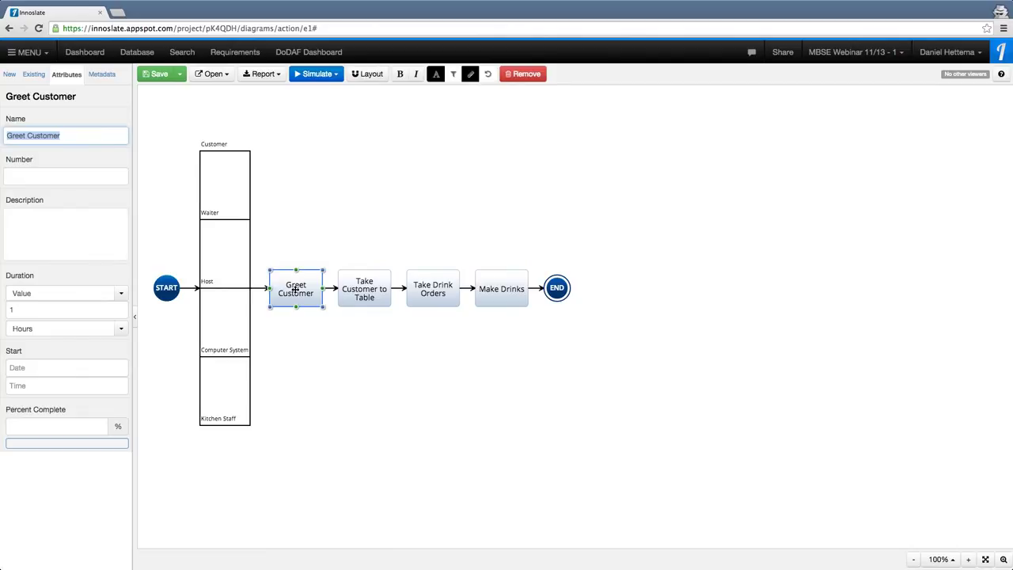
pyautogui.moveTo(294, 290); pyautogui.dragTo(226, 292)
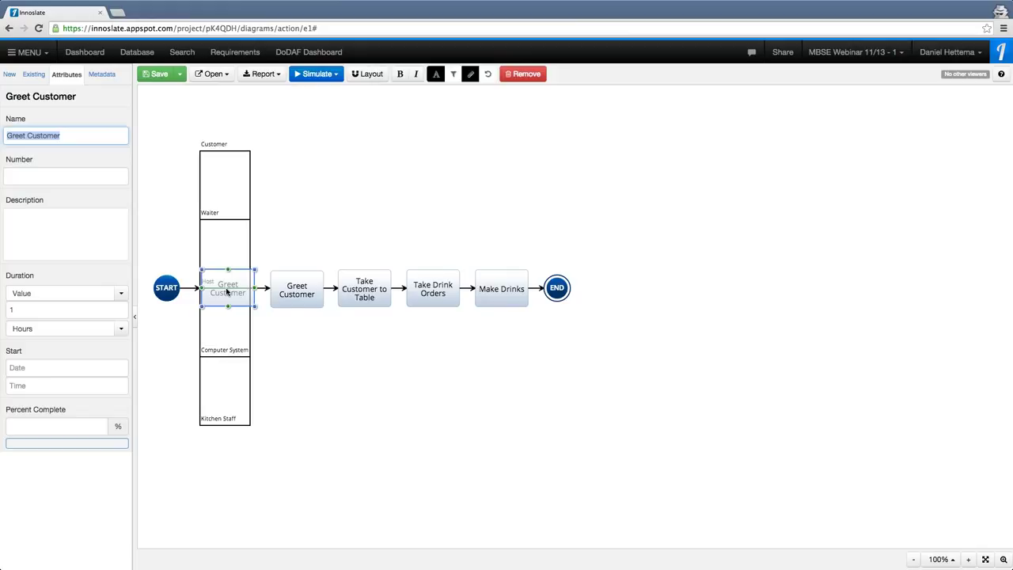
pyautogui.moveTo(226, 292); pyautogui.dragTo(228, 292)
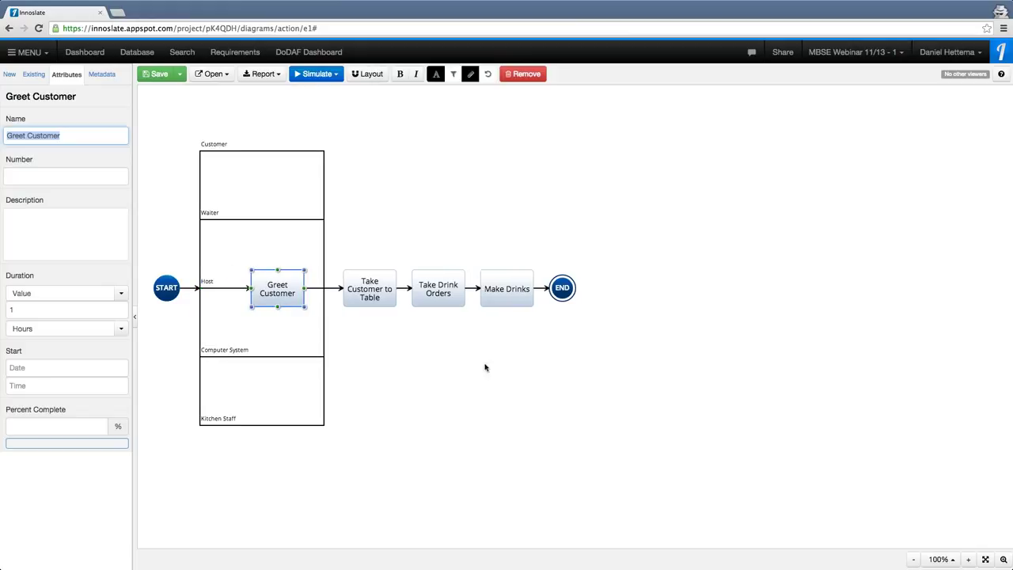
pyautogui.click(381, 354)
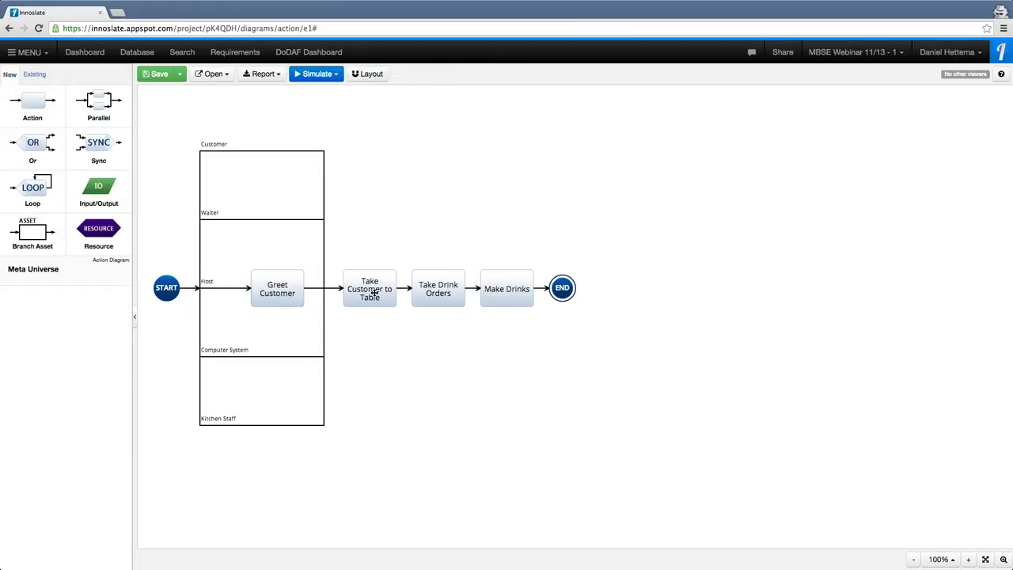
# - Move the Take Customer to Table action into the Host branch, directly after Greet Customer
pyautogui.click(362, 292)
pyautogui.moveTo(362, 292); pyautogui.dragTo(313, 290)
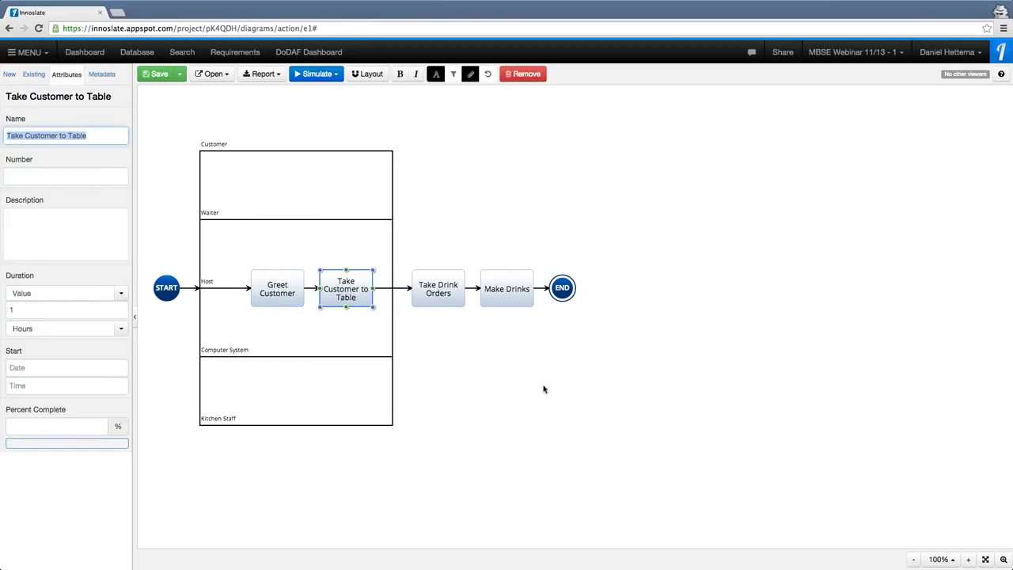
pyautogui.click(514, 373)
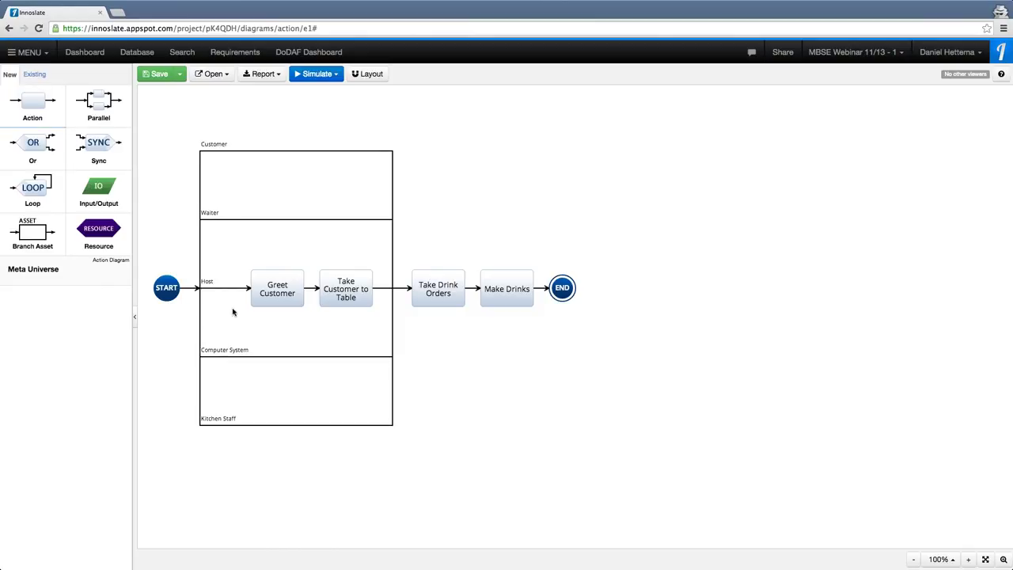
# - Generate an input/output named Greeting from the Greet Customer action and place it above that action, slightly to its right
pyautogui.click(286, 285)
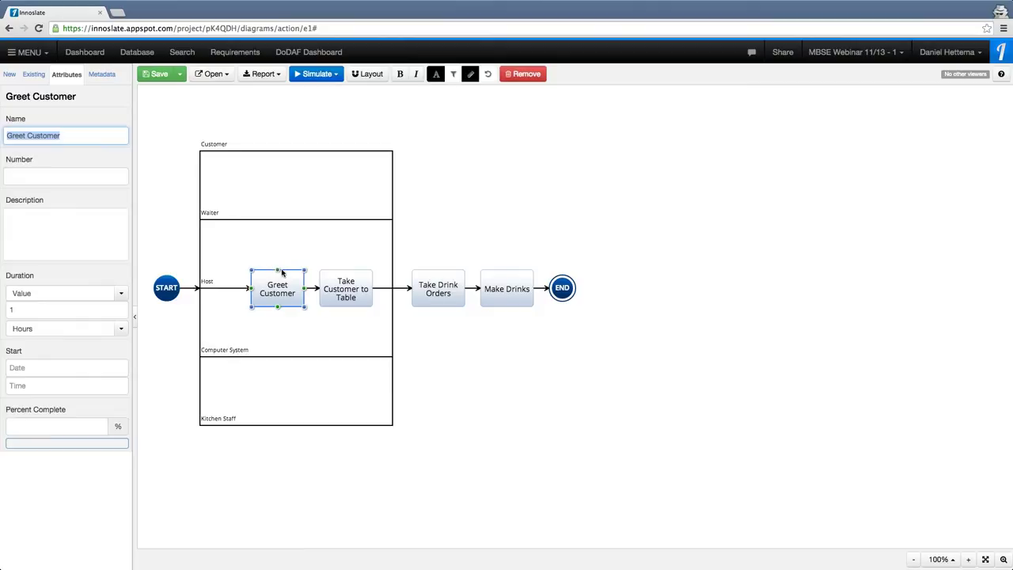
pyautogui.moveTo(283, 272); pyautogui.dragTo(300, 249)
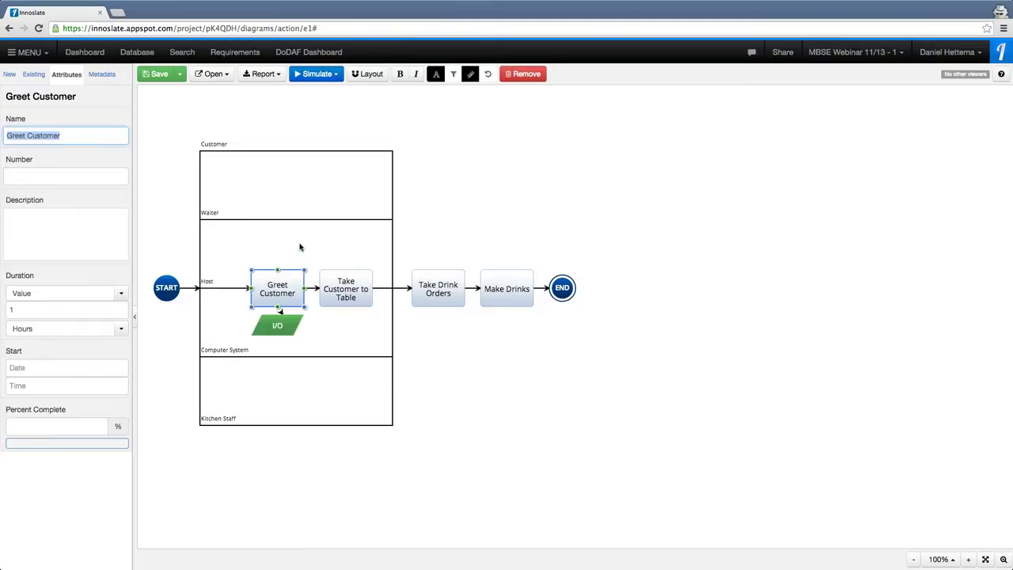
pyautogui.click(279, 323)
pyautogui.write('Greeting')
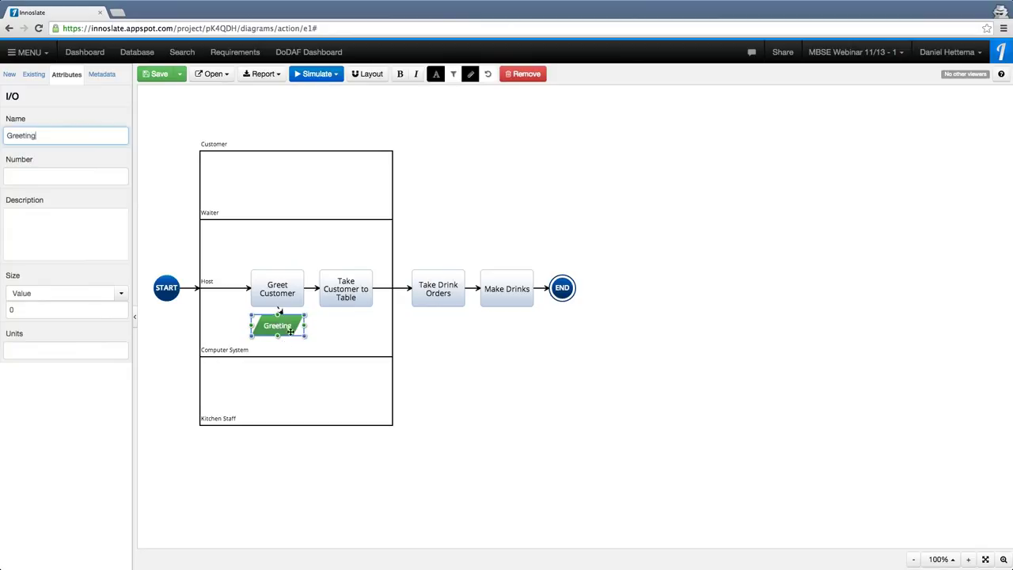
pyautogui.moveTo(291, 332); pyautogui.dragTo(330, 253)
pyautogui.click(448, 237)
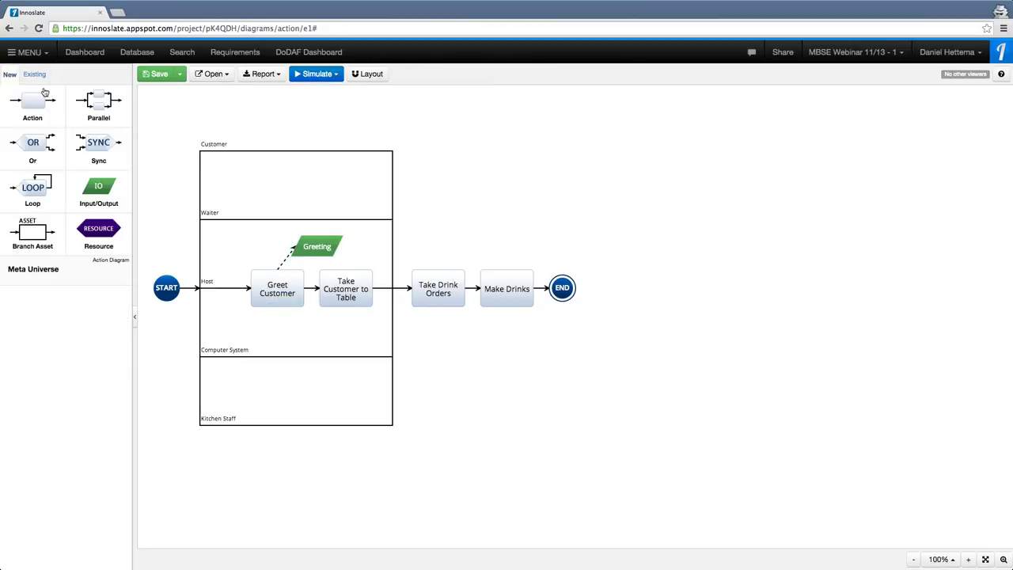
# - Add an action named "Inform # of people" to the Customer branch
pyautogui.moveTo(36, 103); pyautogui.dragTo(290, 154)
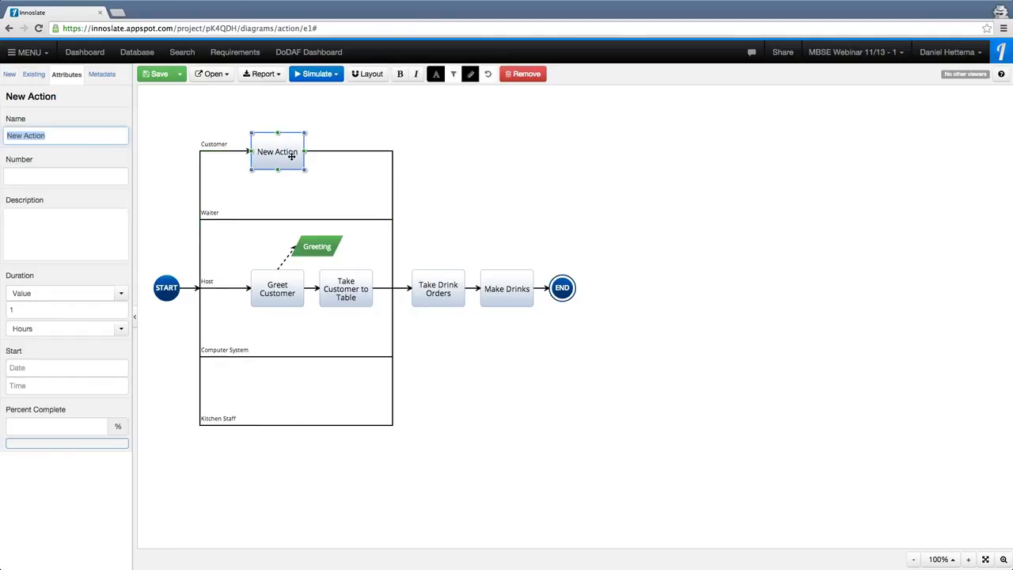
pyautogui.press('BackSpace')
pyautogui.write('Inform # of peo')
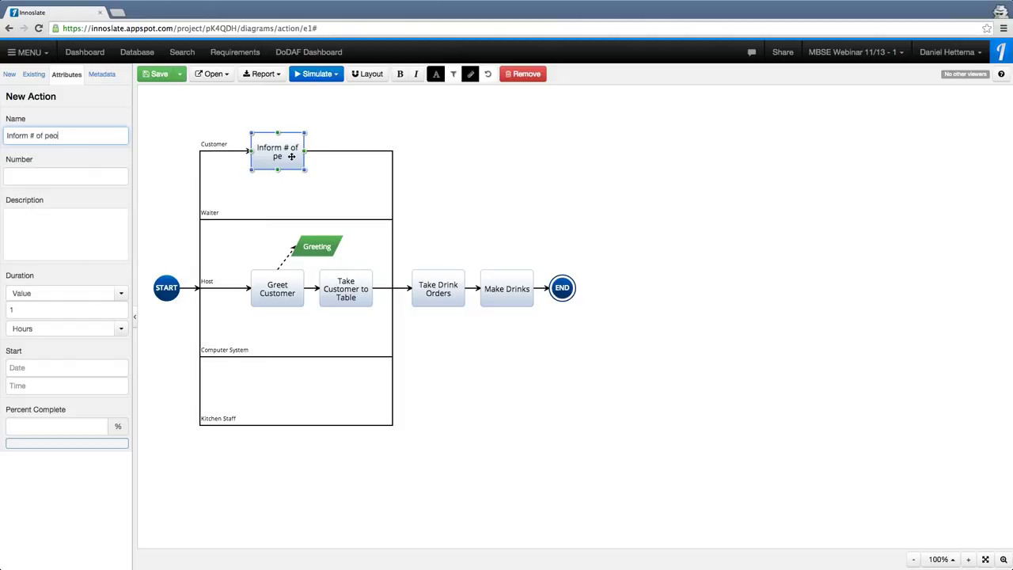
pyautogui.write('ple')
pyautogui.click(538, 200)
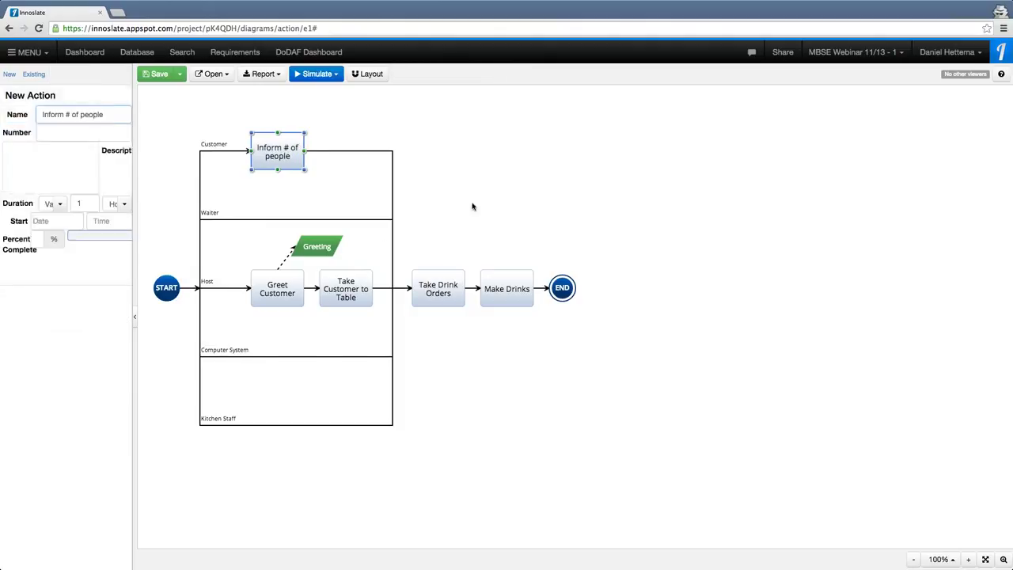
# - Connect the Greeting input/output to the "Inform # of people" action as a trigger
pyautogui.click(327, 241)
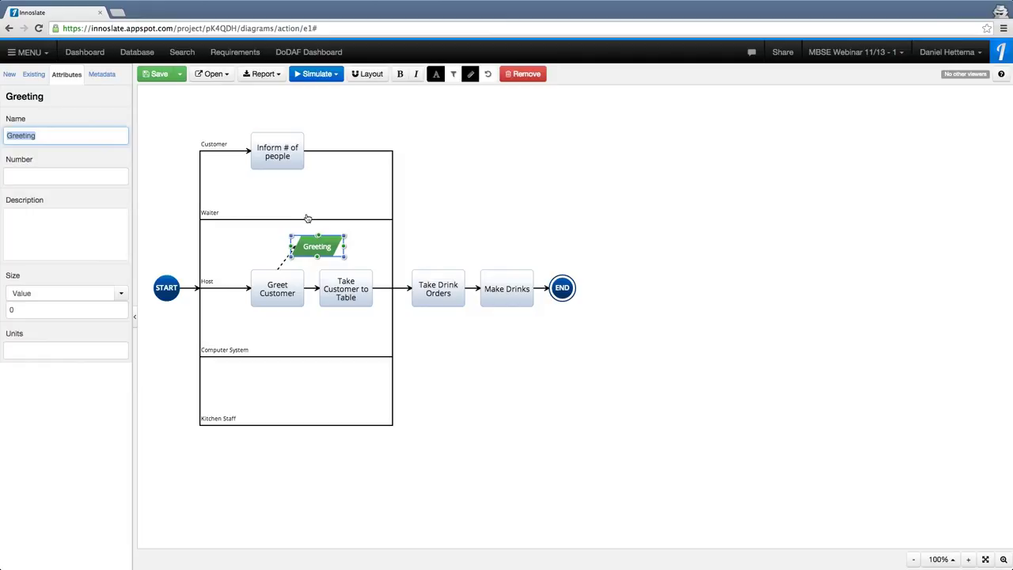
pyautogui.moveTo(307, 217); pyautogui.dragTo(298, 186)
pyautogui.moveTo(297, 186); pyautogui.dragTo(281, 141)
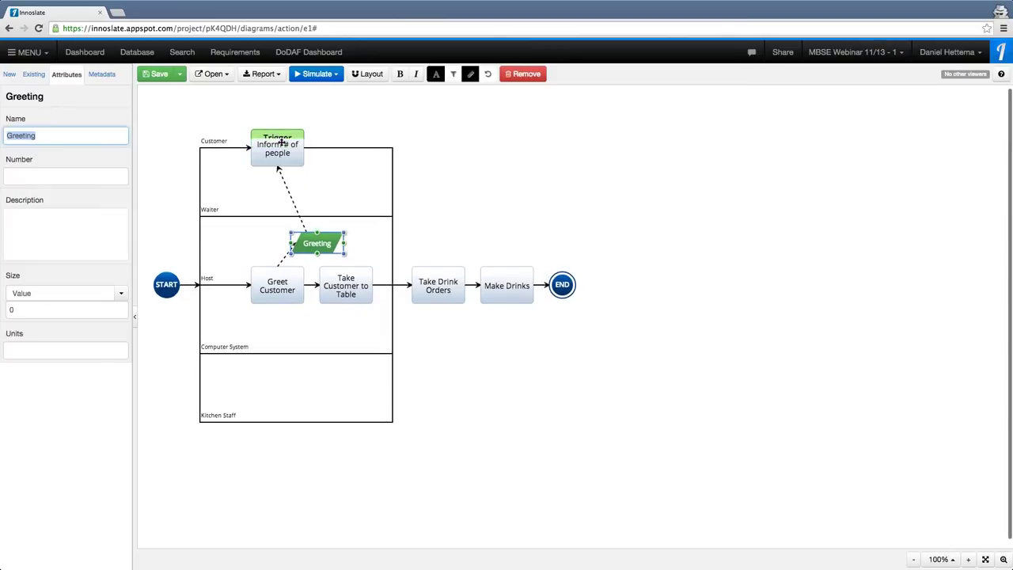
# - Reposition Greeting above and to the left of Greet Customer, and quick-save the action diagram
pyautogui.moveTo(316, 246); pyautogui.dragTo(242, 238)
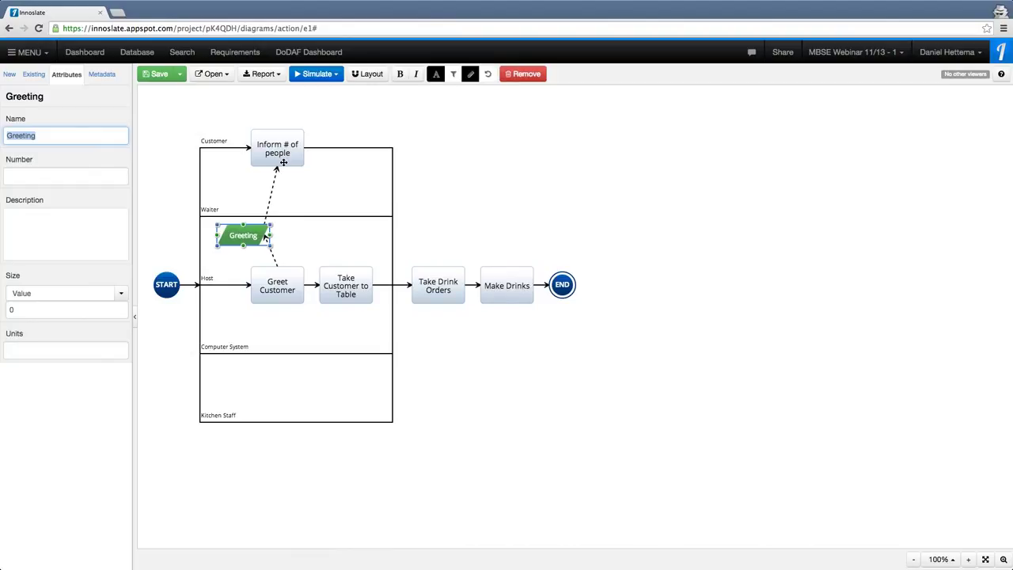
pyautogui.click(333, 241)
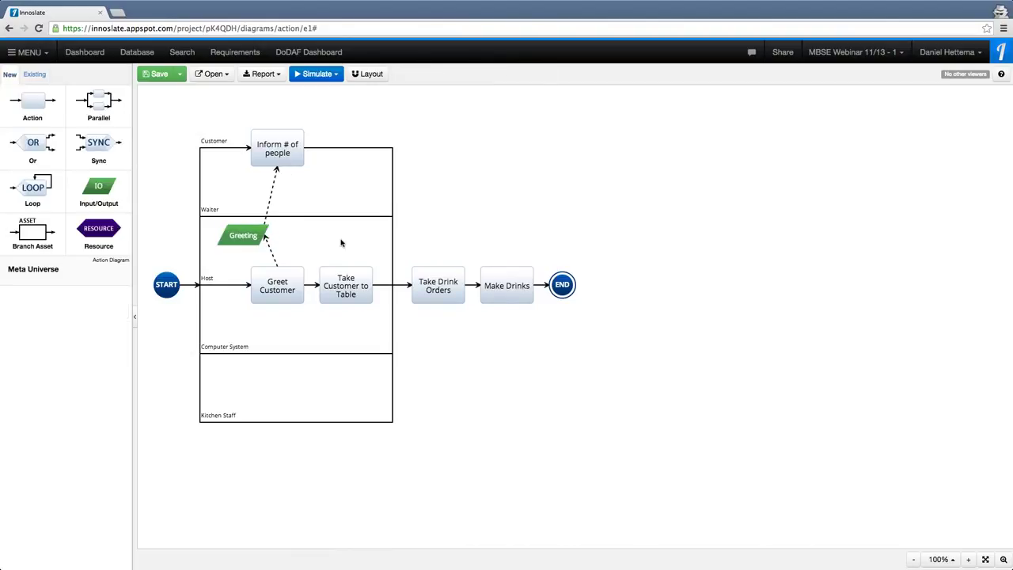
pyautogui.click(180, 75)
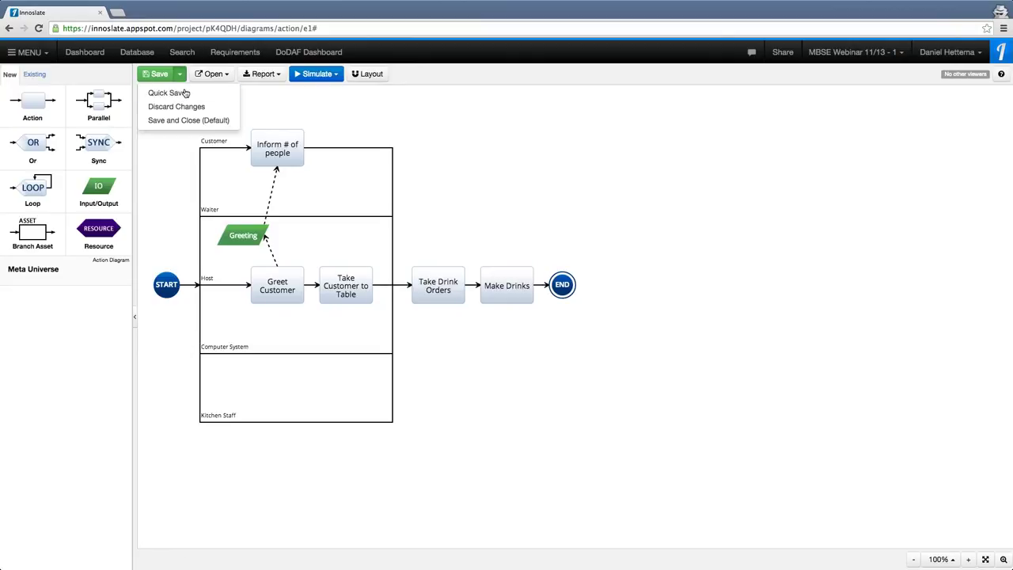
pyautogui.click(183, 94)
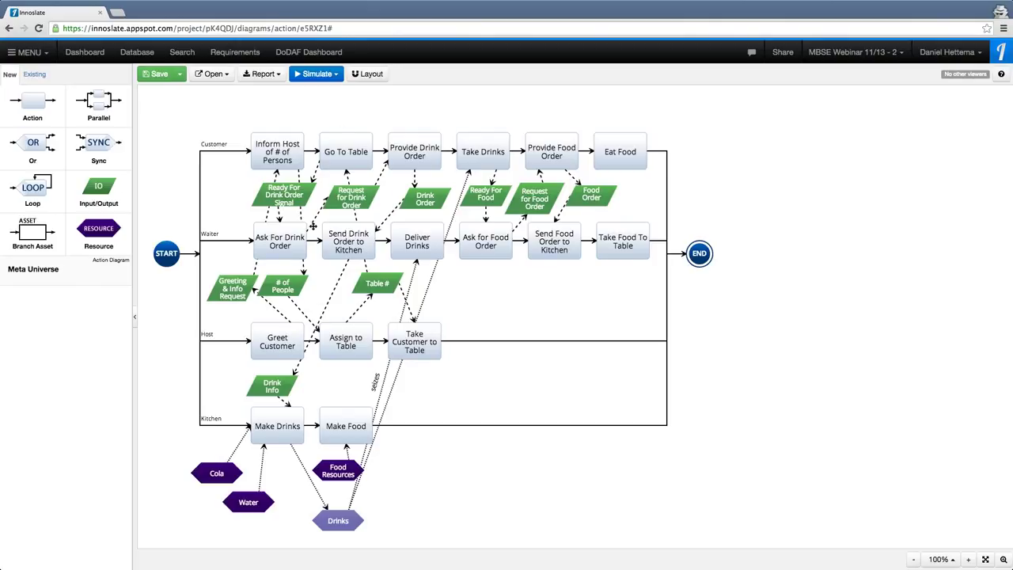
# - Set the duration of the Make Drinks action in the Kitchen branch to 3 minutes
pyautogui.click(276, 429)
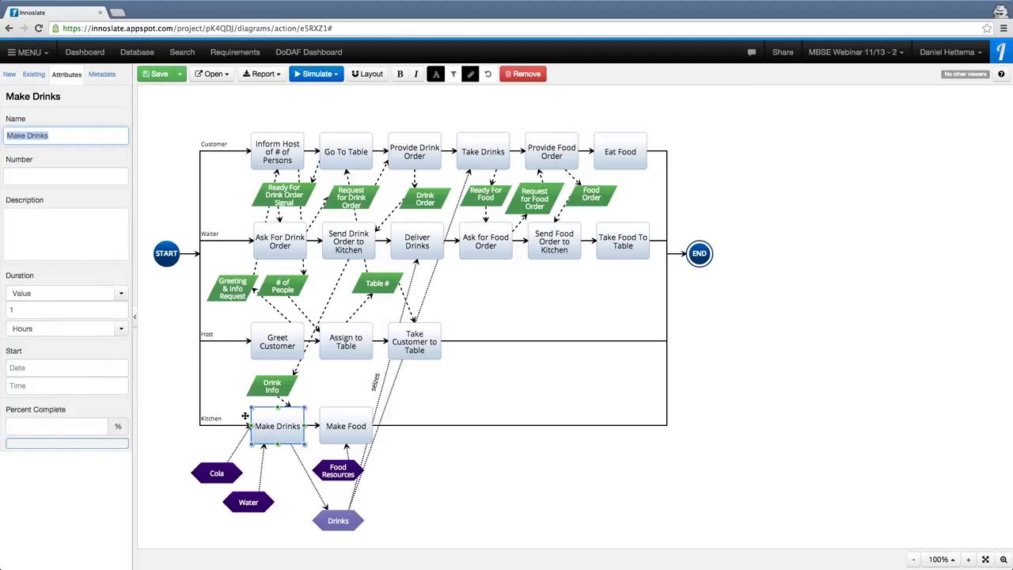
pyautogui.click(29, 311)
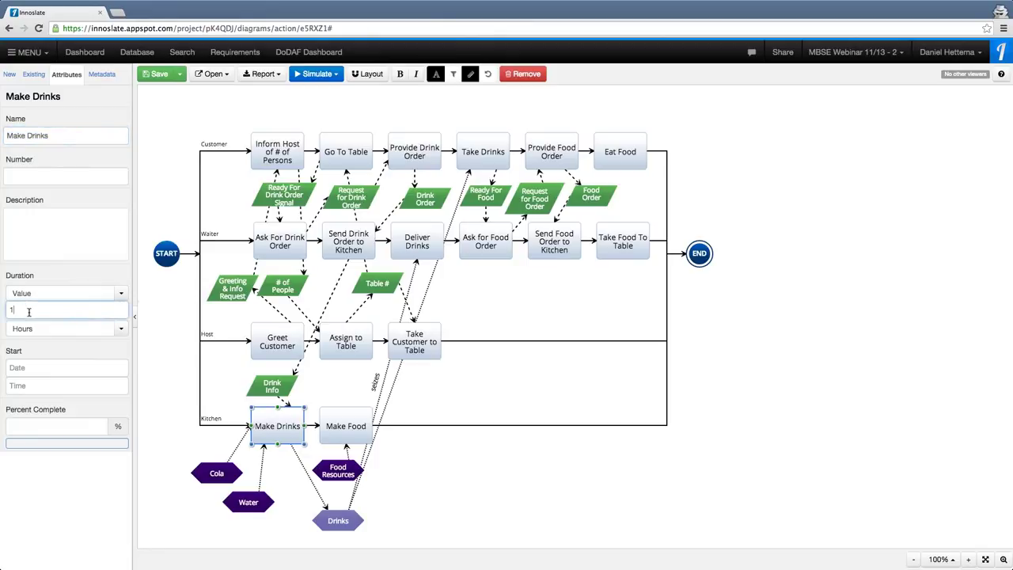
pyautogui.click(120, 329)
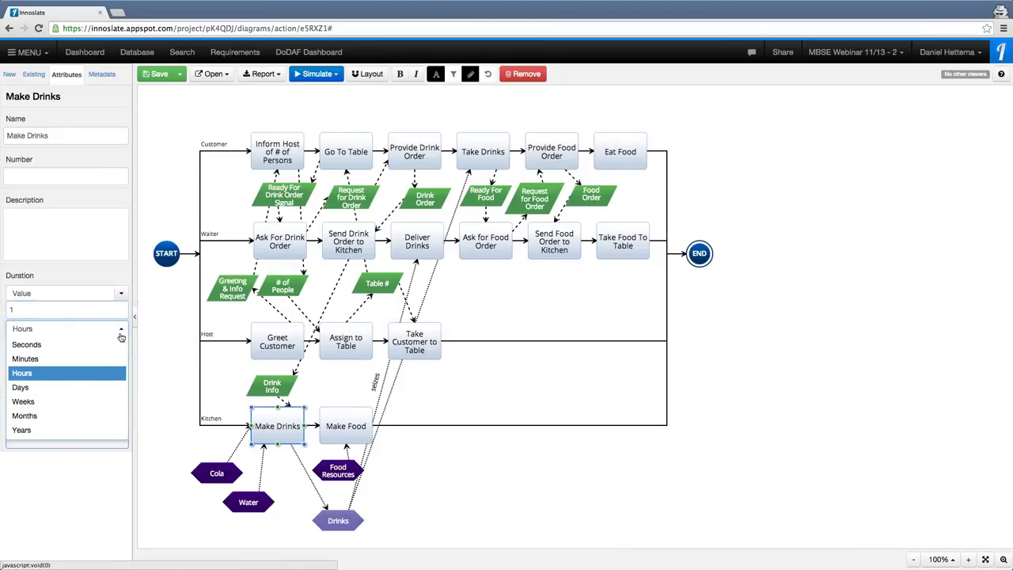
pyautogui.click(86, 364)
pyautogui.click(32, 310)
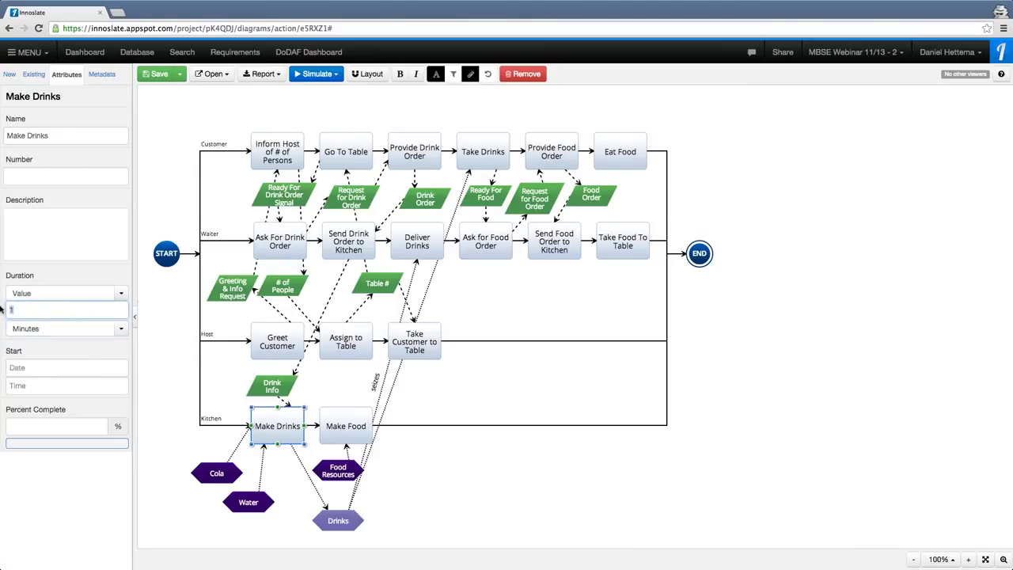
pyautogui.press('BackSpace')
pyautogui.write('3')
pyautogui.click(169, 454)
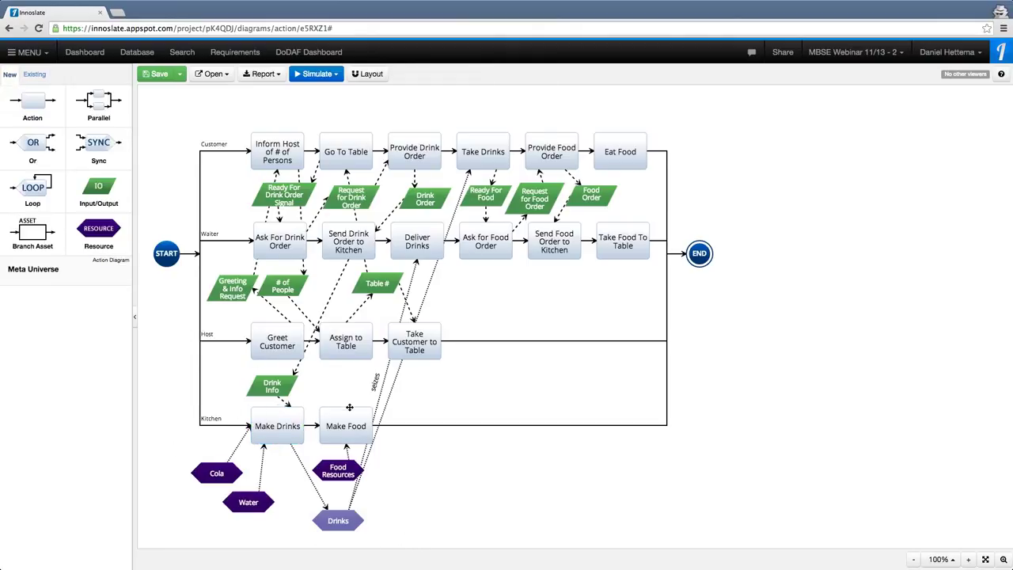
pyautogui.click(324, 425)
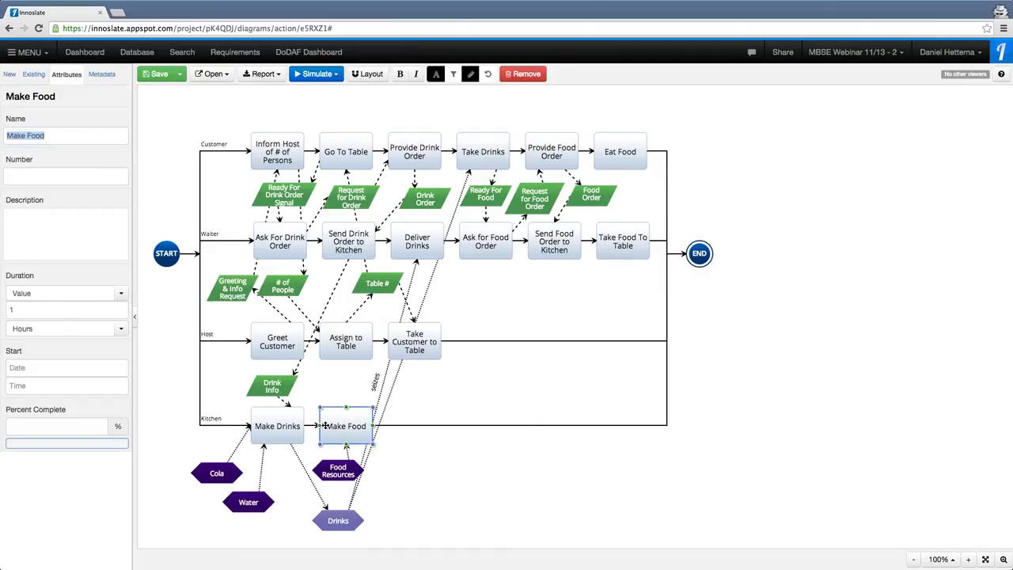
pyautogui.click(155, 355)
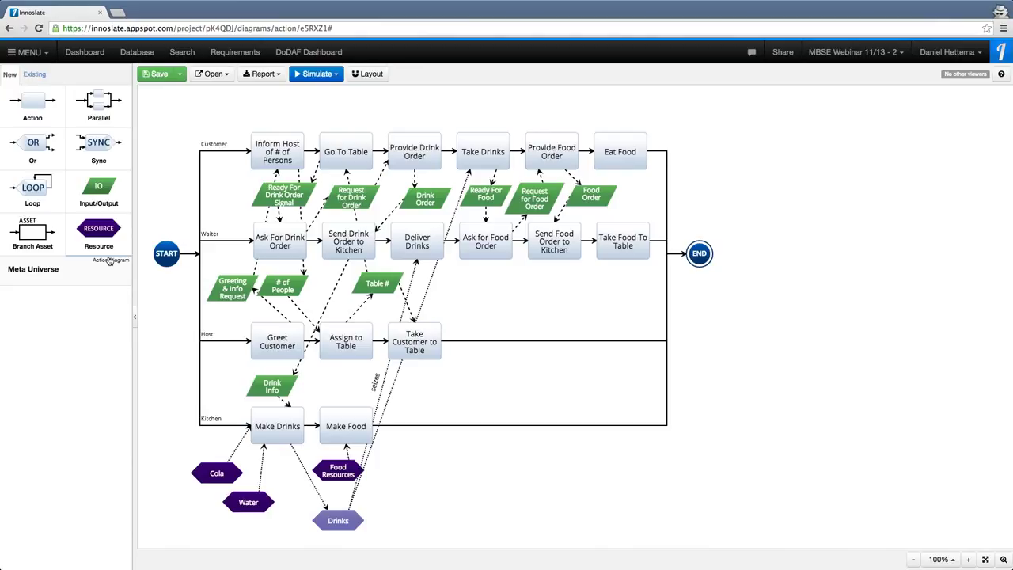
# - Add a resource named Food in the empty area below the Ask for Food Order and Send Food Order to Kitchen actions
pyautogui.moveTo(101, 237); pyautogui.dragTo(515, 308)
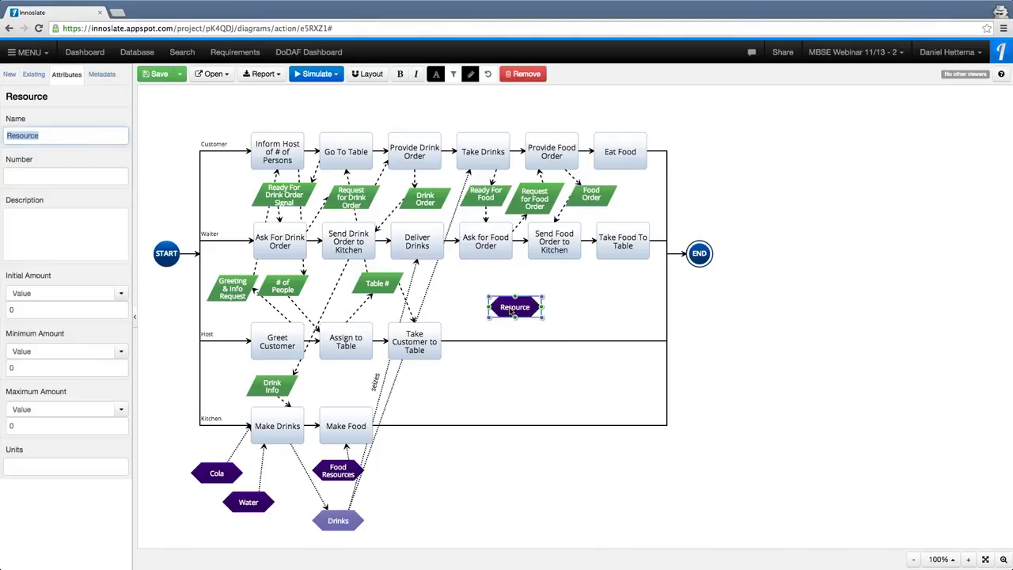
pyautogui.write('Food')
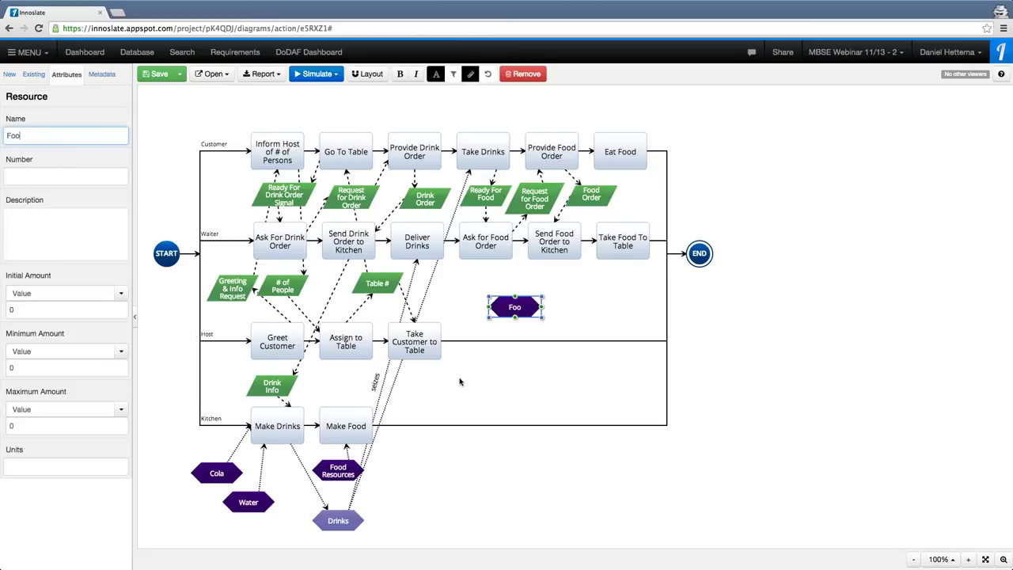
pyautogui.click(480, 396)
# - Connect the Make Food action to the Food resource, with Food placed between the Host and Kitchen branches
pyautogui.click(363, 413)
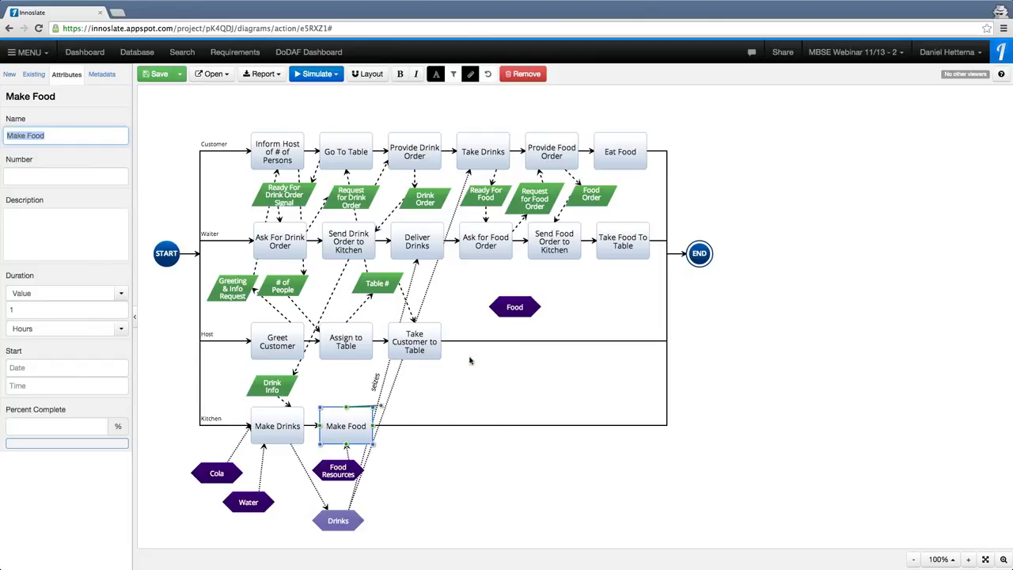
pyautogui.moveTo(347, 407); pyautogui.dragTo(518, 375)
pyautogui.click(571, 387)
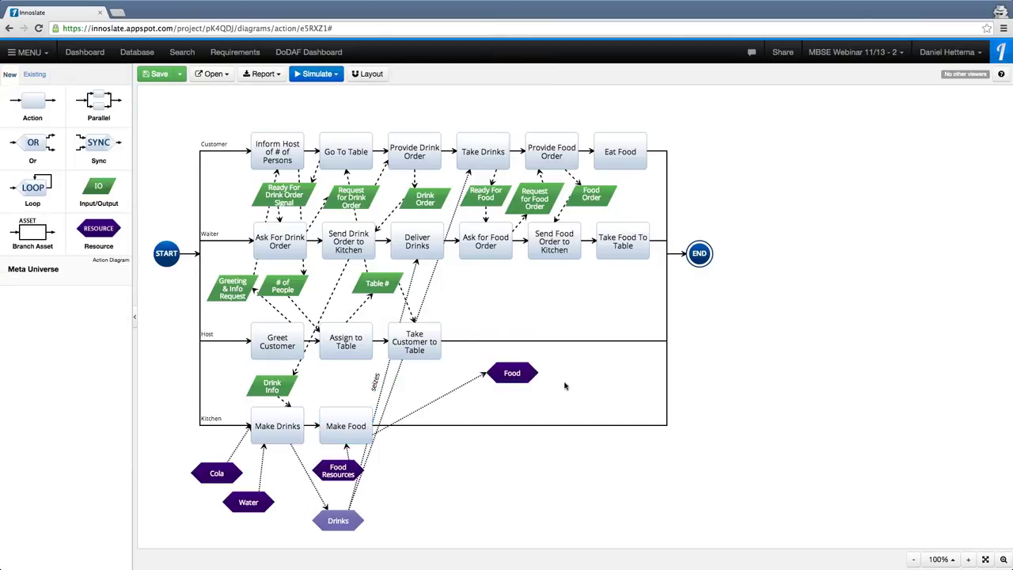
# - Link the Food resource to the Customer branch's Eat Food action as a consumed resource
pyautogui.click(513, 376)
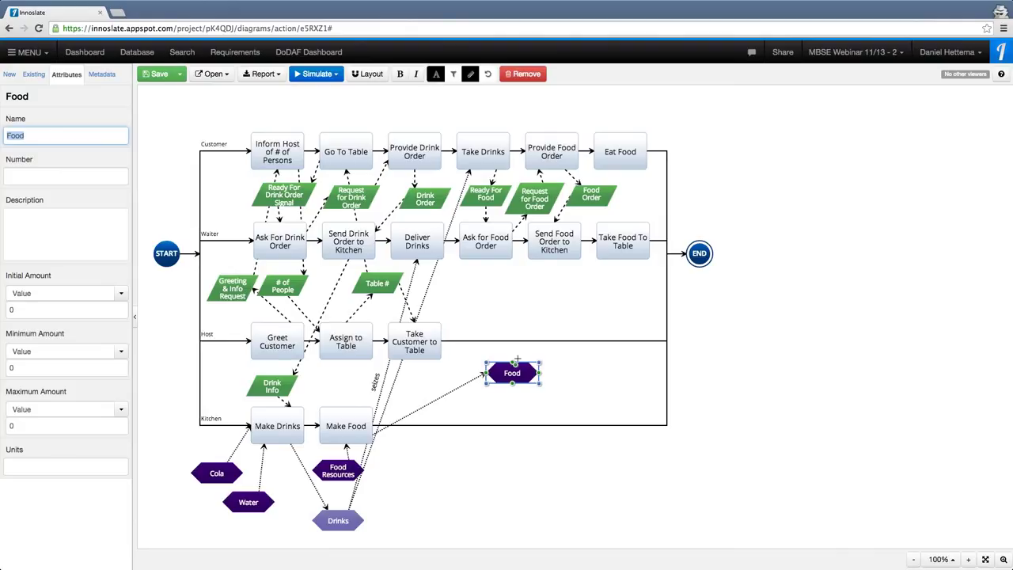
pyautogui.moveTo(518, 361); pyautogui.dragTo(630, 158)
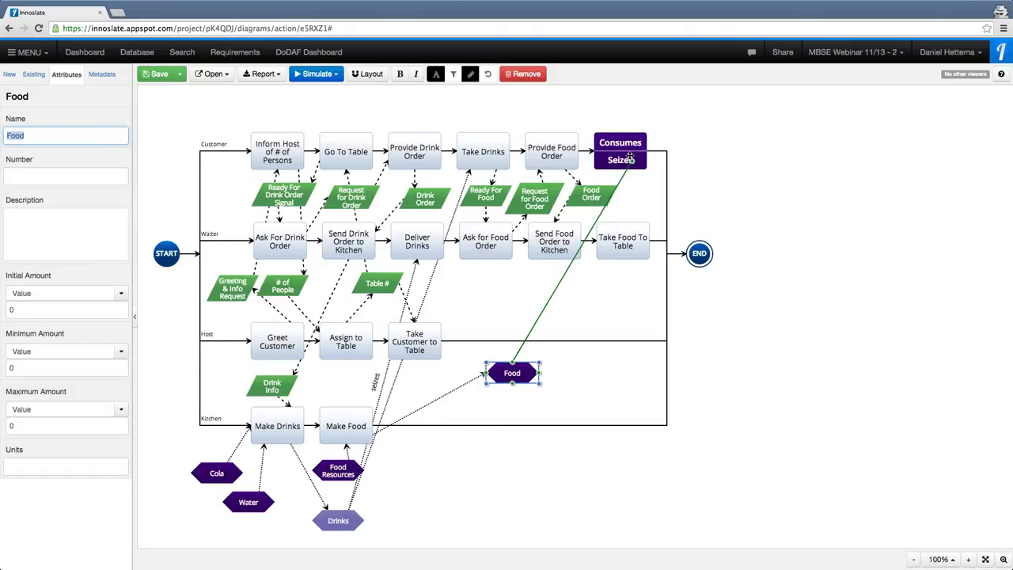
pyautogui.moveTo(631, 158); pyautogui.dragTo(630, 159)
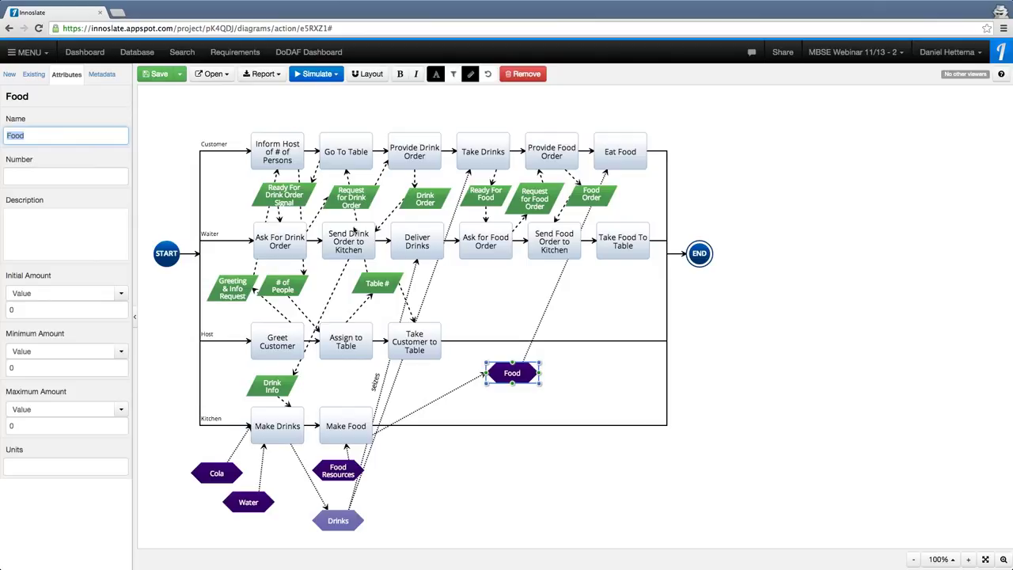
# - Open the sequence diagram of the whole restaurant process with no single entity selected
pyautogui.click(218, 77)
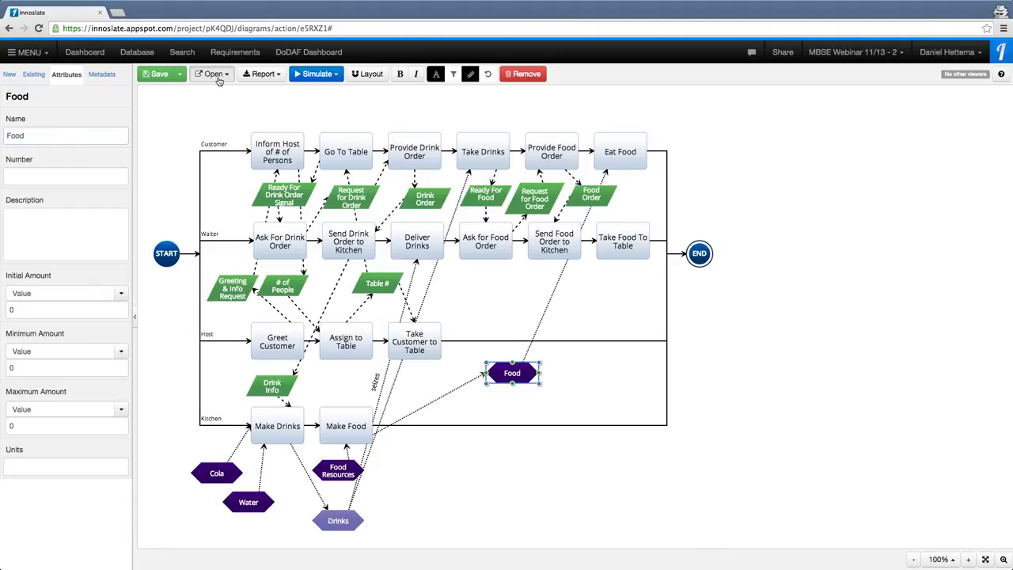
pyautogui.click(215, 75)
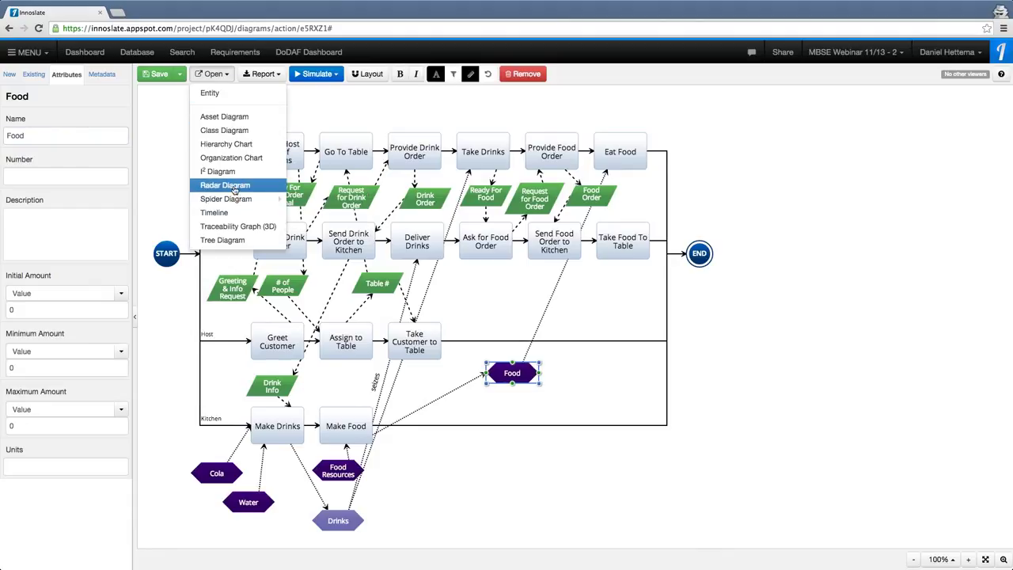
pyautogui.moveTo(234, 198)
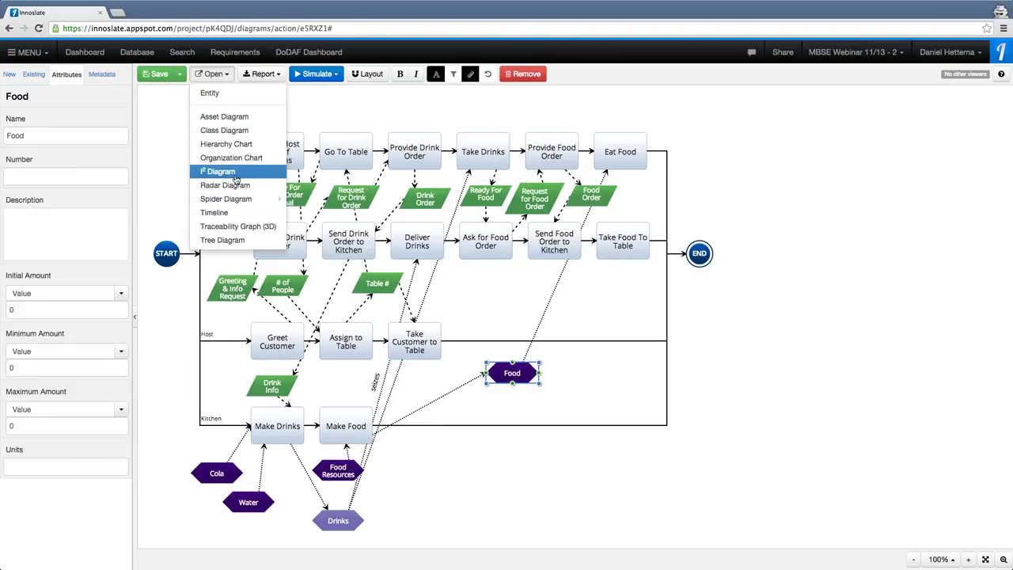
pyautogui.click(179, 130)
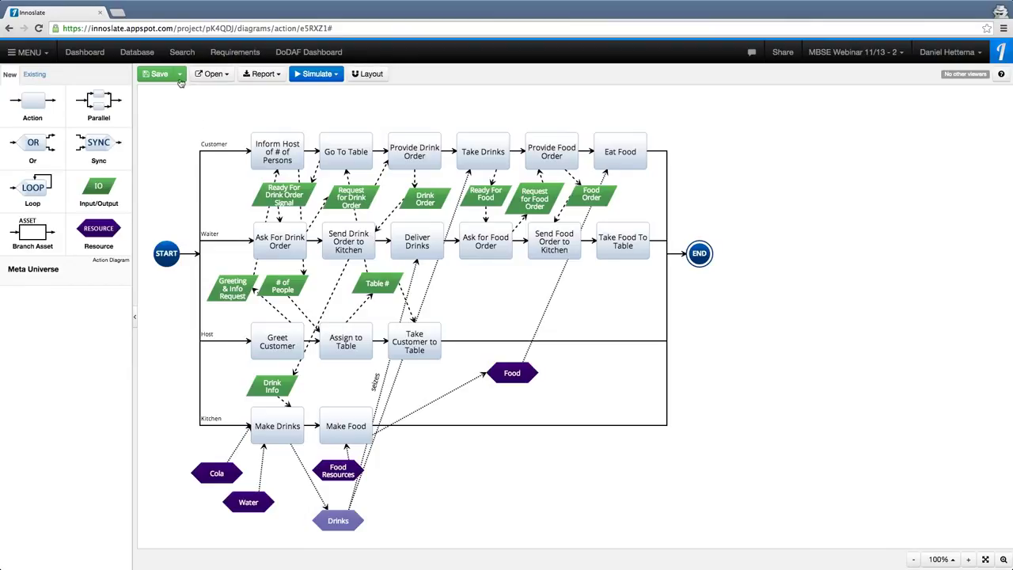
pyautogui.click(213, 74)
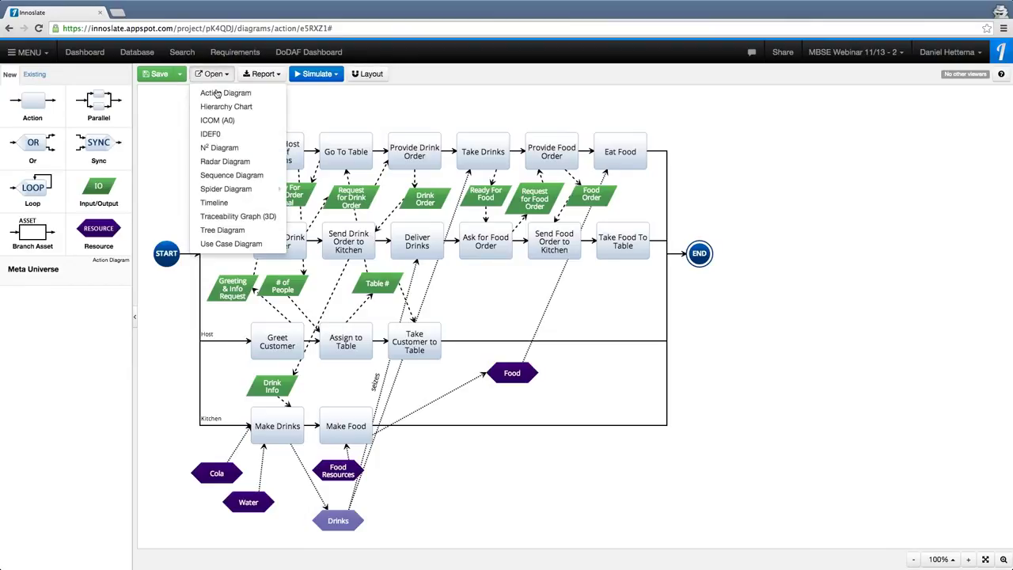
pyautogui.click(233, 176)
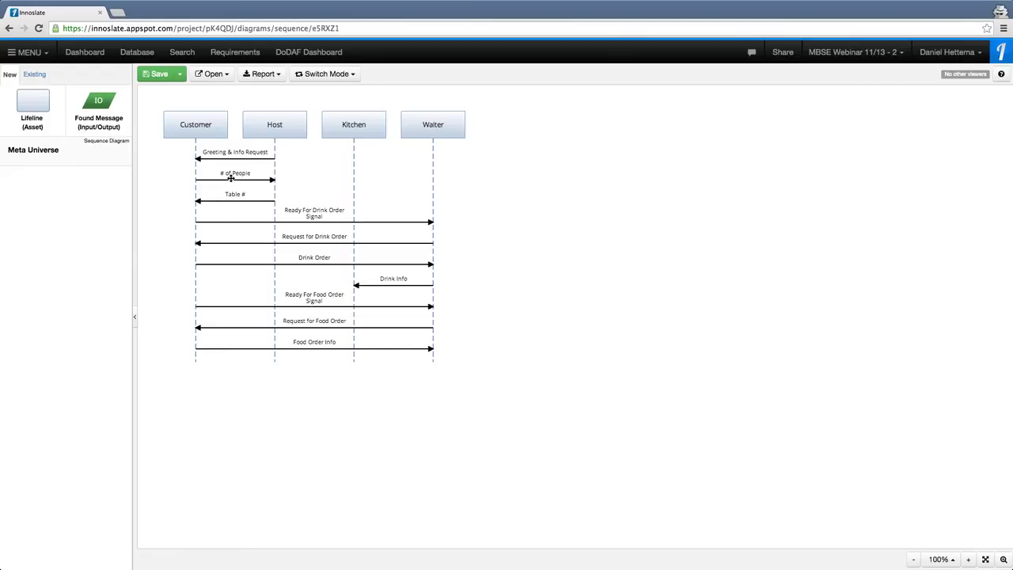
# - Rename the "# of People" message from Customer to Host as "# of Guests"
pyautogui.click(239, 178)
pyautogui.press('End')
pyautogui.press('BackSpace')
pyautogui.press('BackSpace')
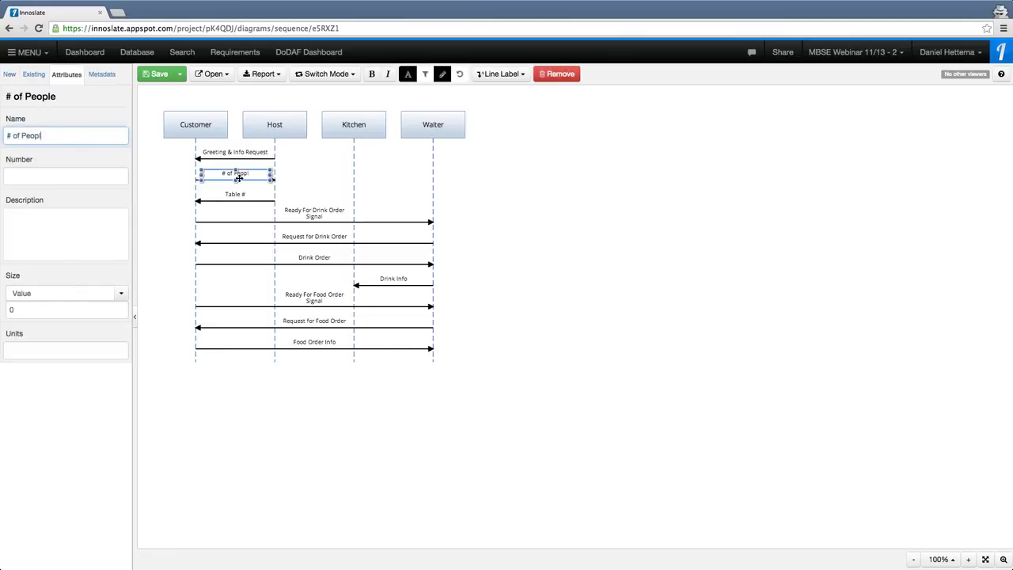
pyautogui.press('BackSpace')
pyautogui.press('BackSpace')
pyautogui.press('BackSpace')
pyautogui.press('BackSpace')
pyautogui.write('Guests')
pyautogui.click(568, 421)
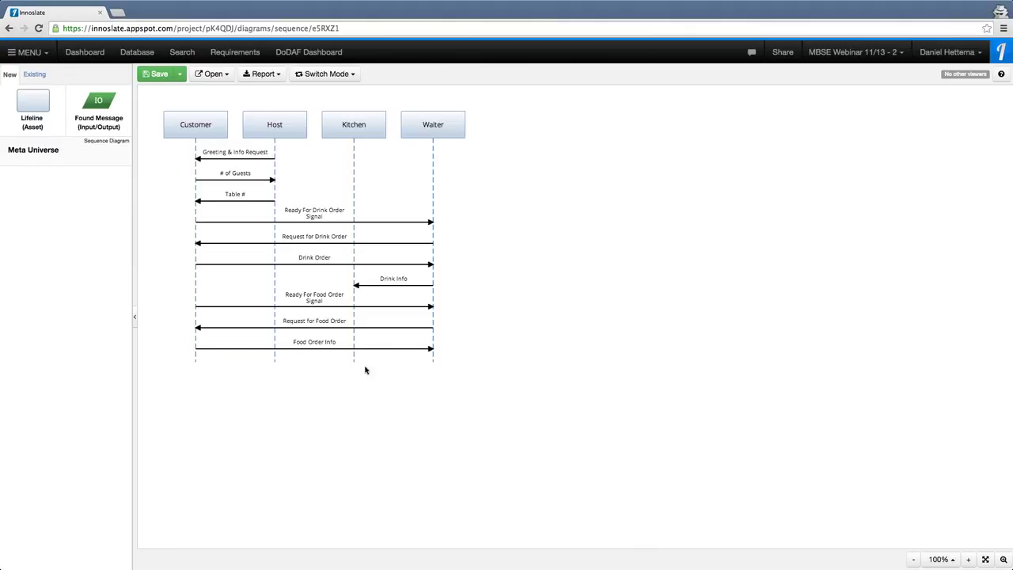
# - Add a message named "Thank You" from Host to Customer at the end of the sequence, and discard all sequence diagram changes
pyautogui.click(274, 363)
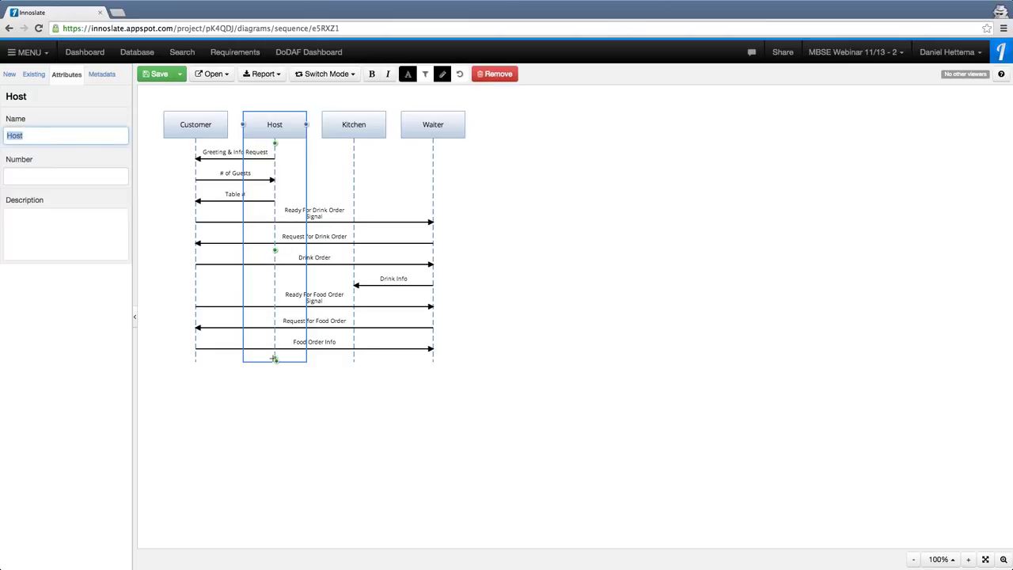
pyautogui.moveTo(274, 359); pyautogui.dragTo(197, 360)
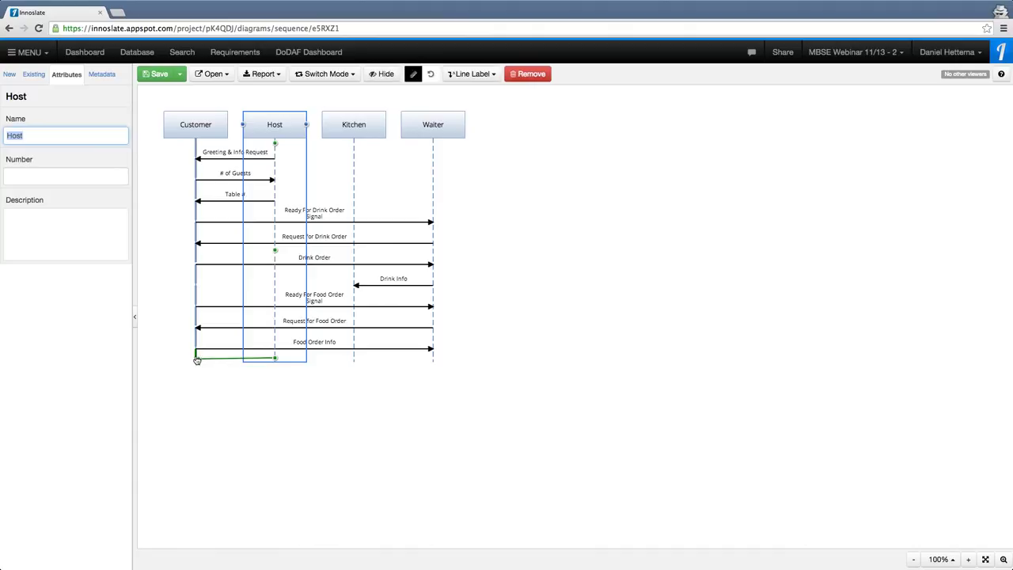
pyautogui.write('Than')
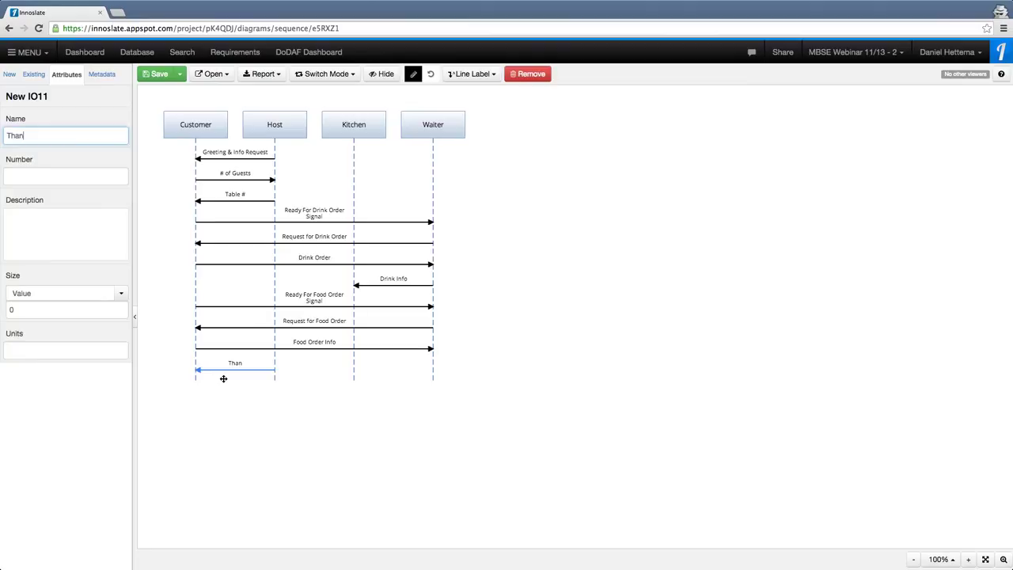
pyautogui.write('k You')
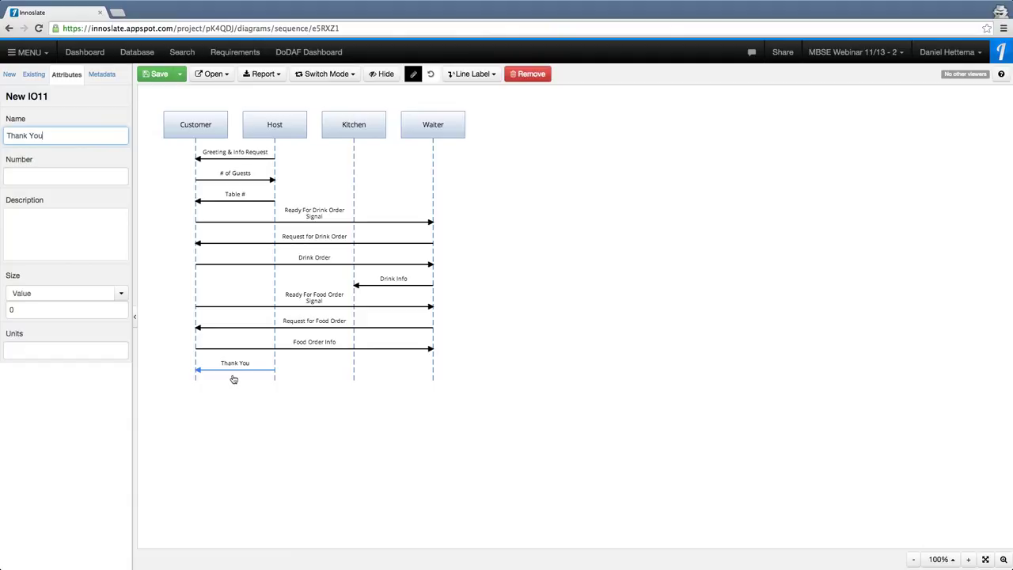
pyautogui.click(181, 75)
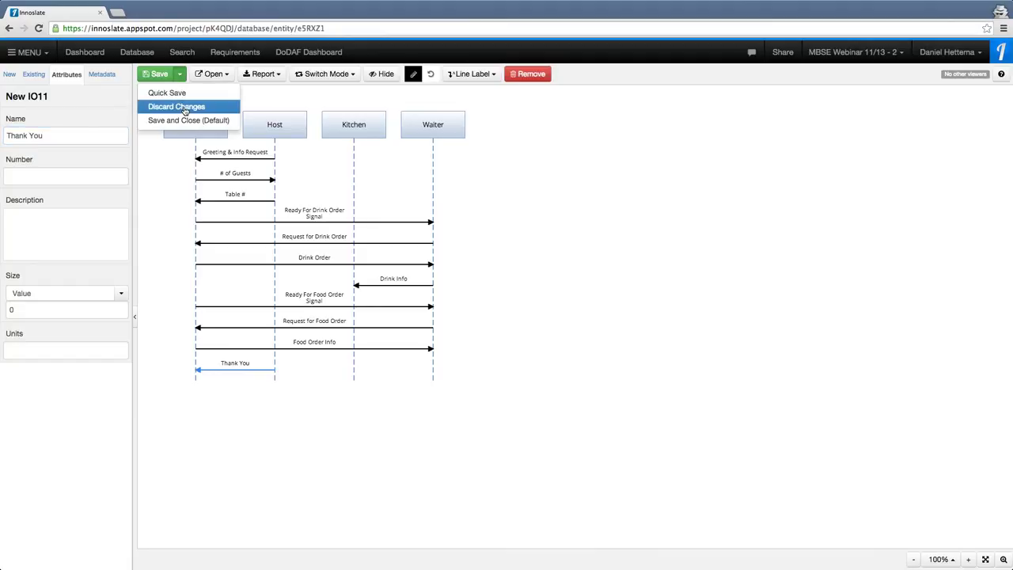
pyautogui.click(185, 108)
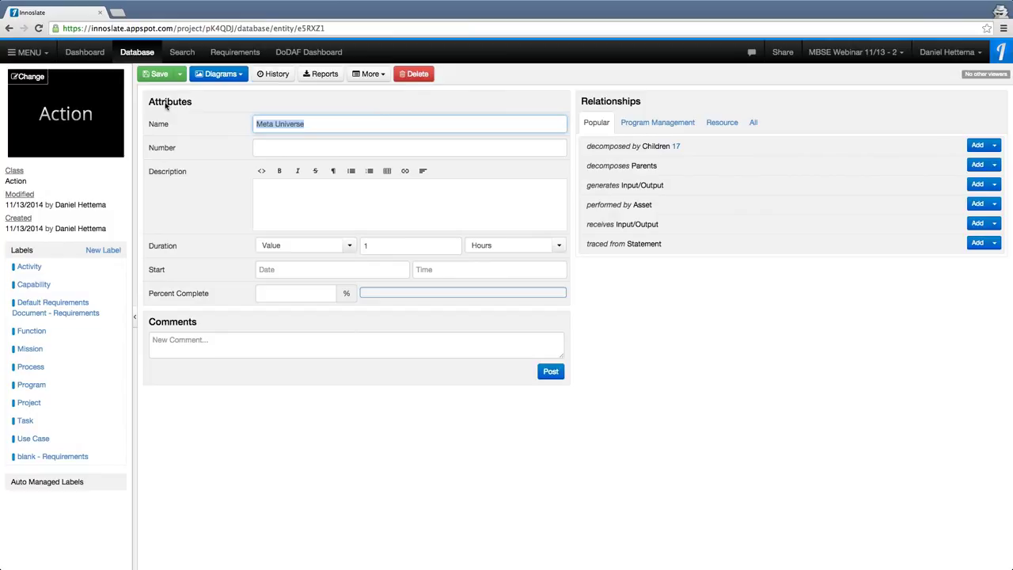
# - Examine the attributes of the Meta Universe action and its complete list of relationship types
pyautogui.moveTo(225, 179)
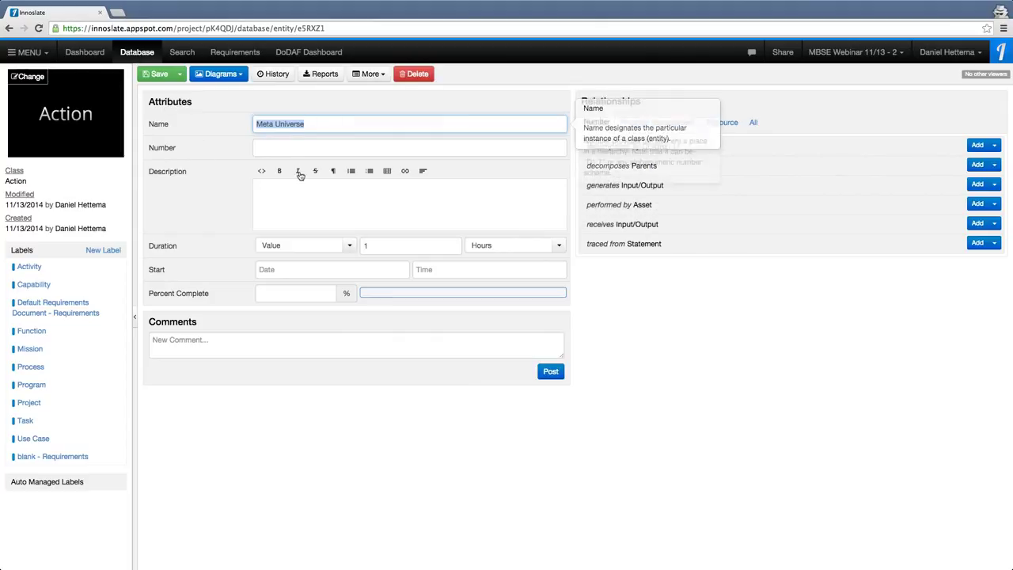
pyautogui.moveTo(286, 255)
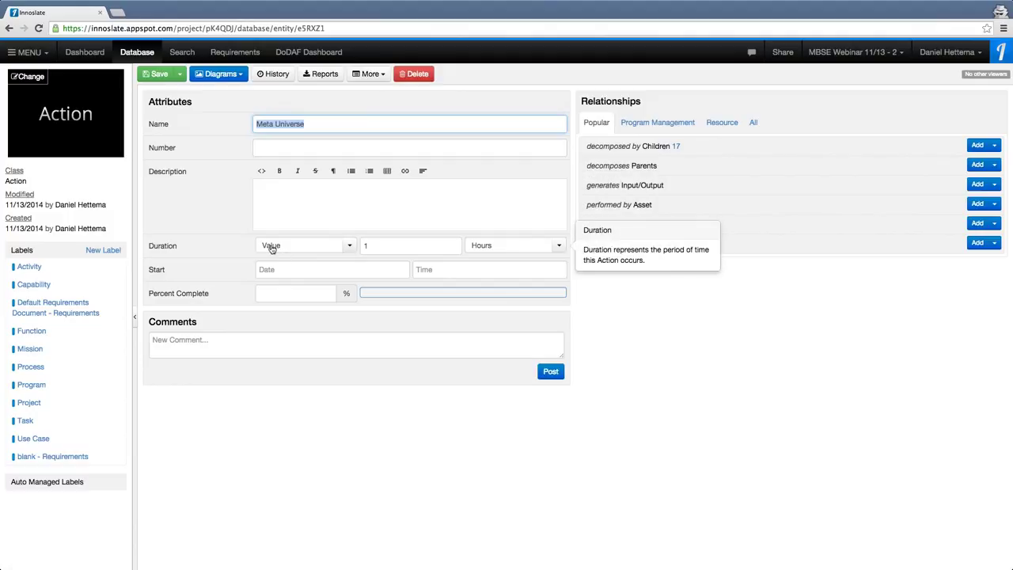
pyautogui.moveTo(277, 300)
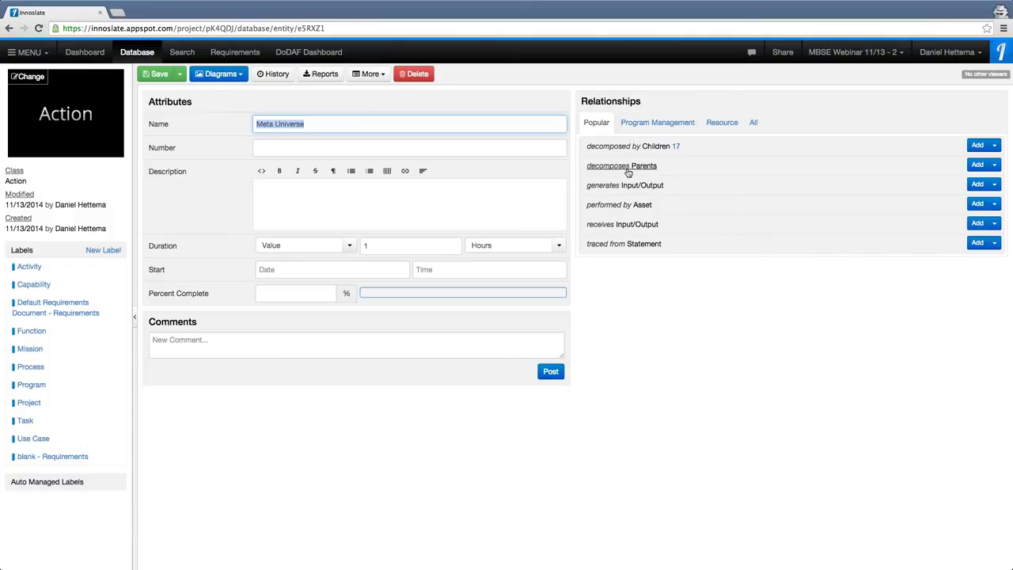
pyautogui.click(754, 124)
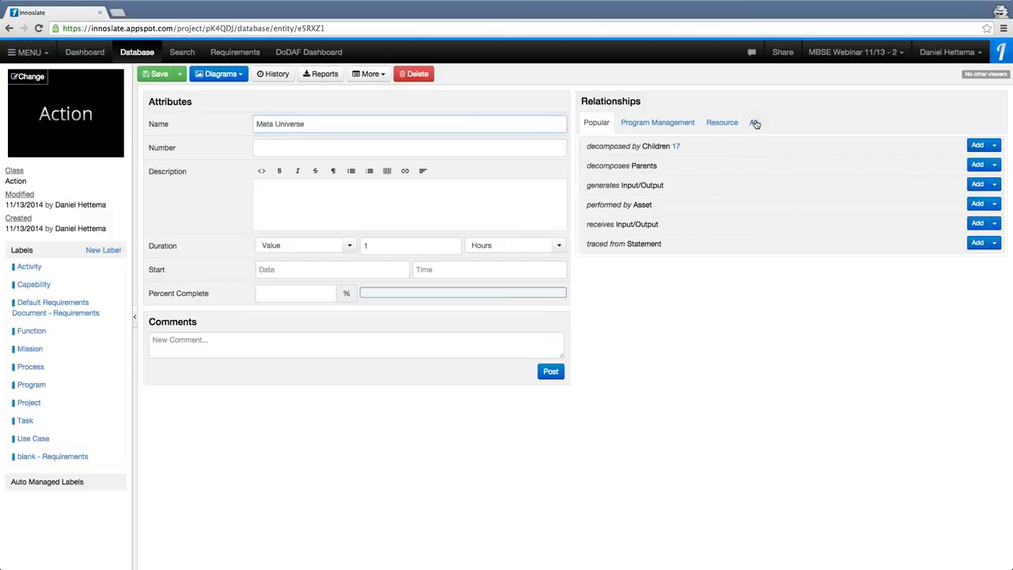
pyautogui.click(755, 124)
pyautogui.scroll(-3, 779, 356)
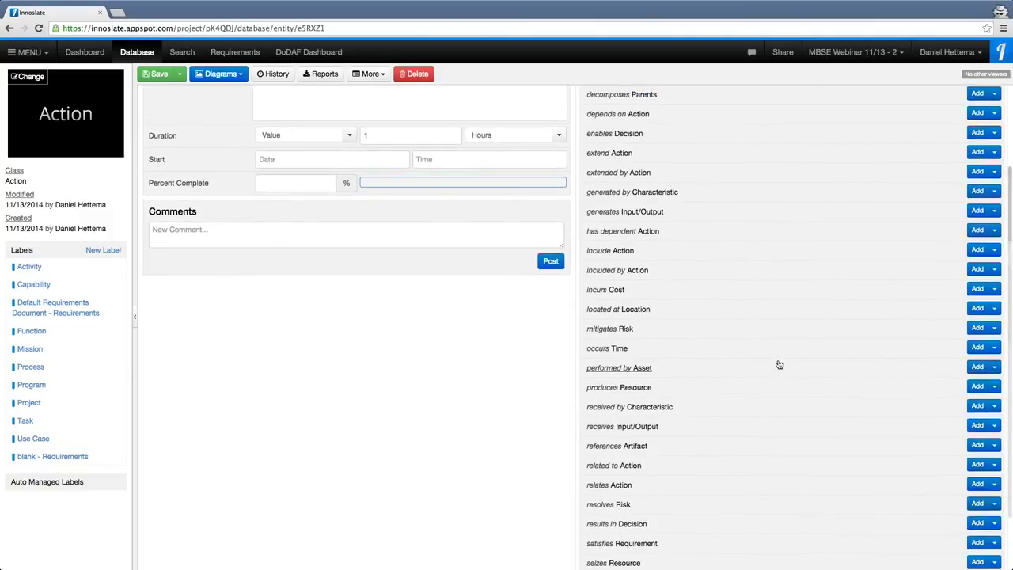
pyautogui.scroll(3, 780, 364)
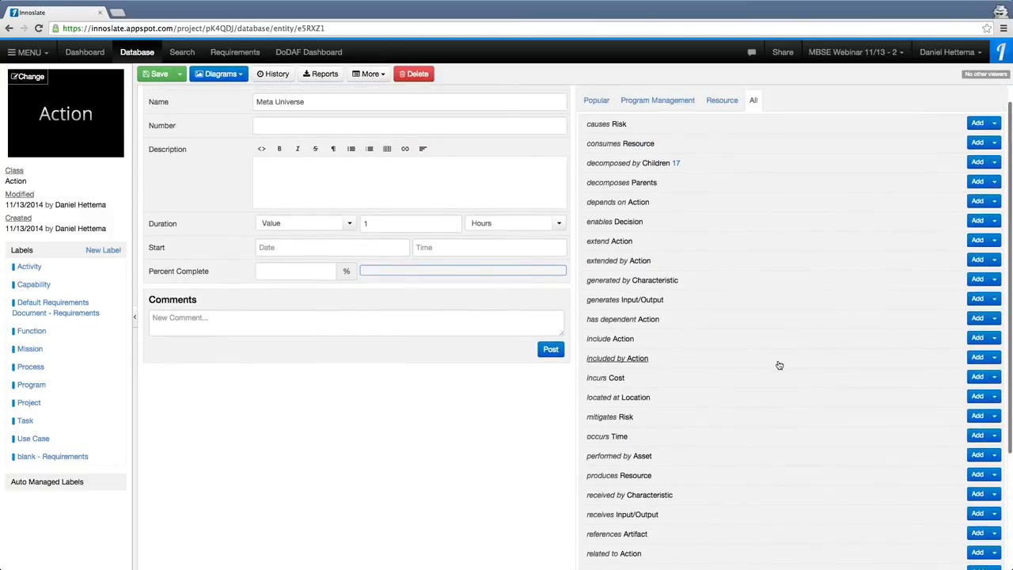
pyautogui.scroll(1, 768, 356)
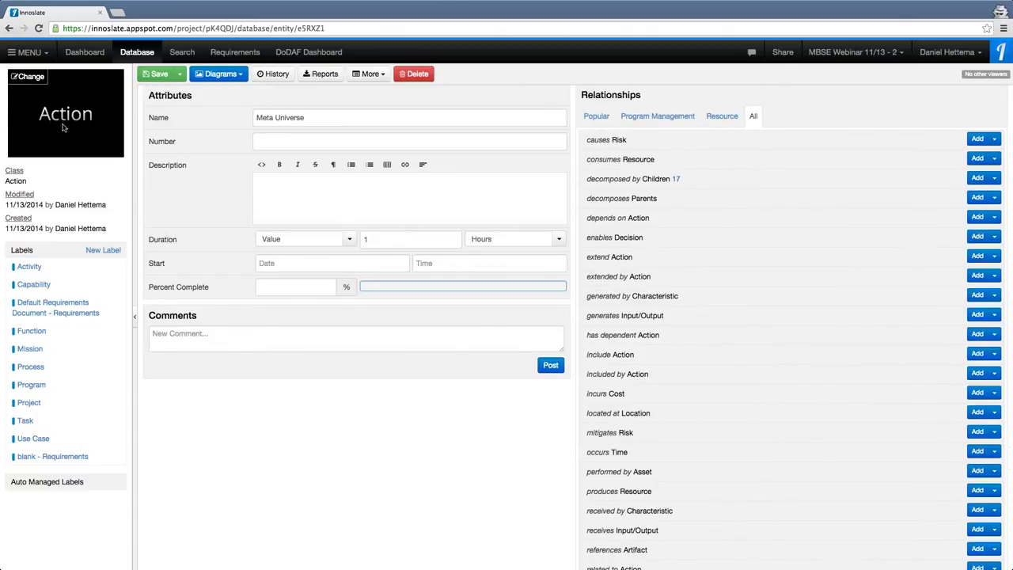
# - Filter the project database to the Asset class, then create an asset named Restaurant and quick-save it
pyautogui.click(120, 58)
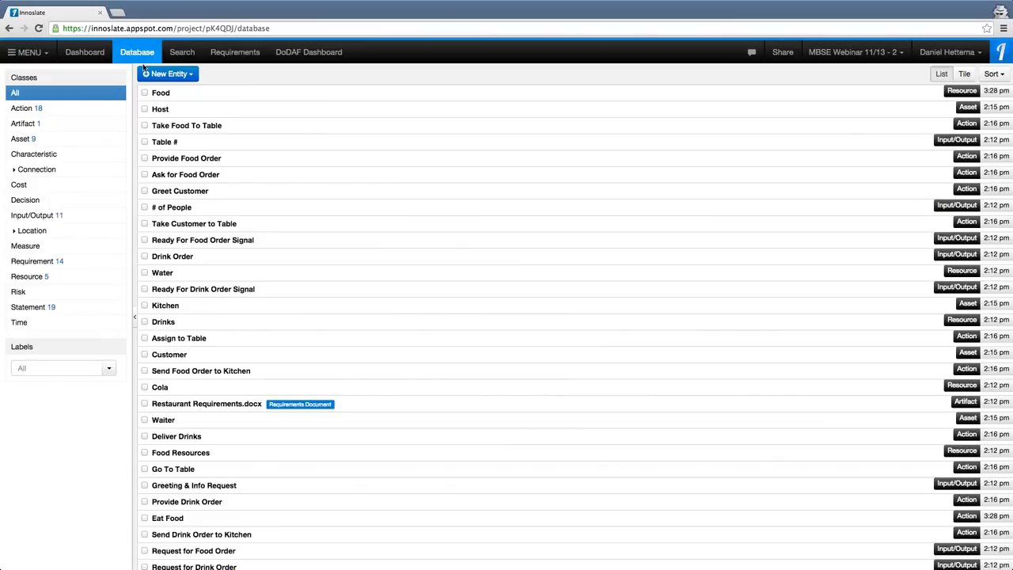
pyautogui.click(29, 141)
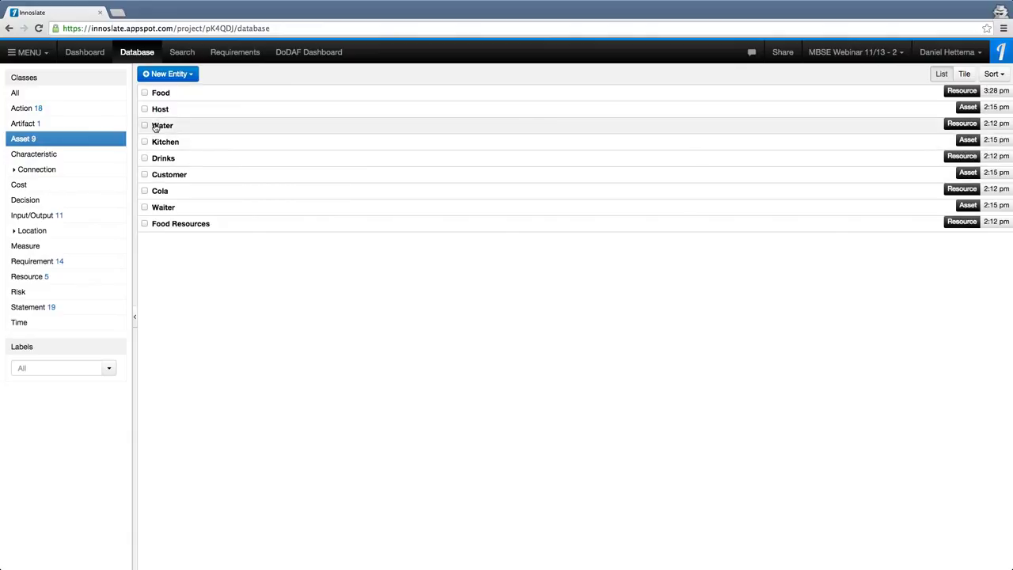
pyautogui.click(182, 76)
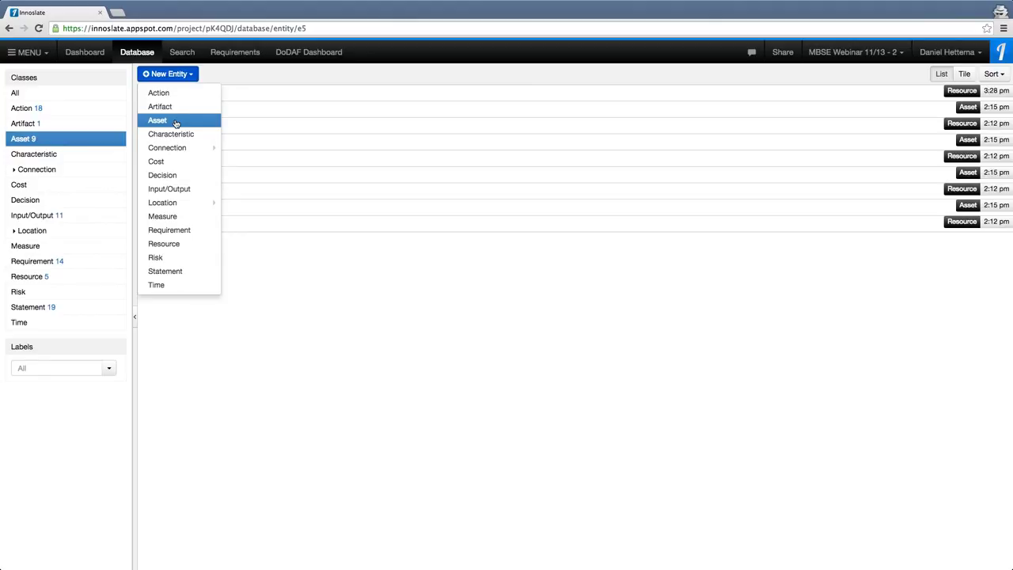
pyautogui.click(176, 121)
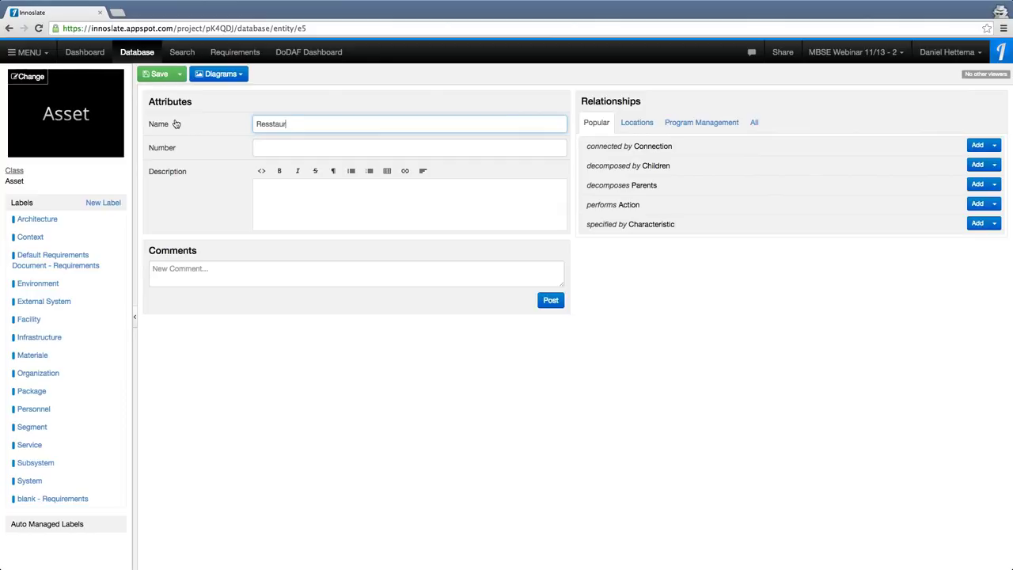
pyautogui.write('nt')
pyautogui.rightClick(278, 124)
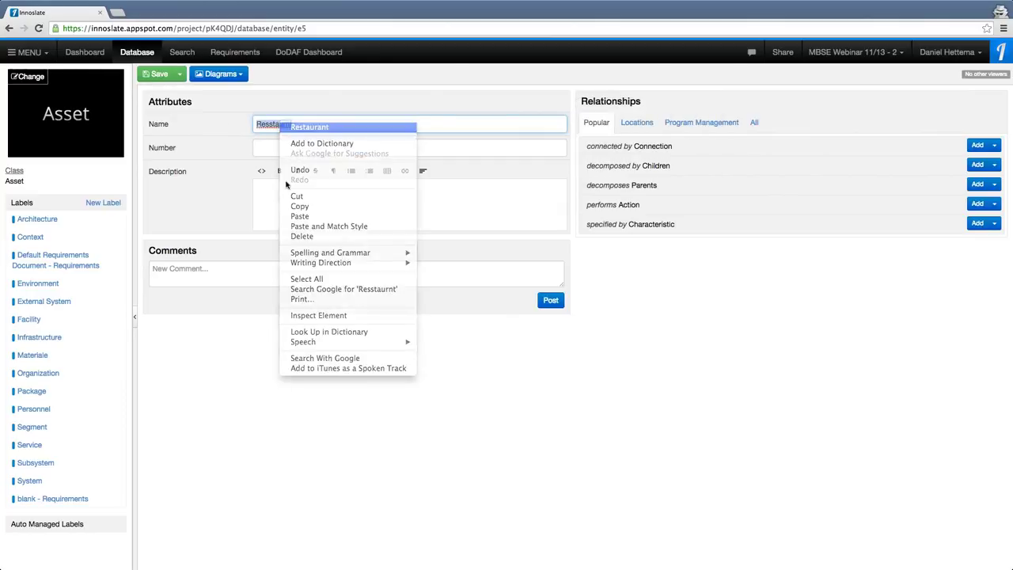
pyautogui.click(308, 127)
pyautogui.click(180, 75)
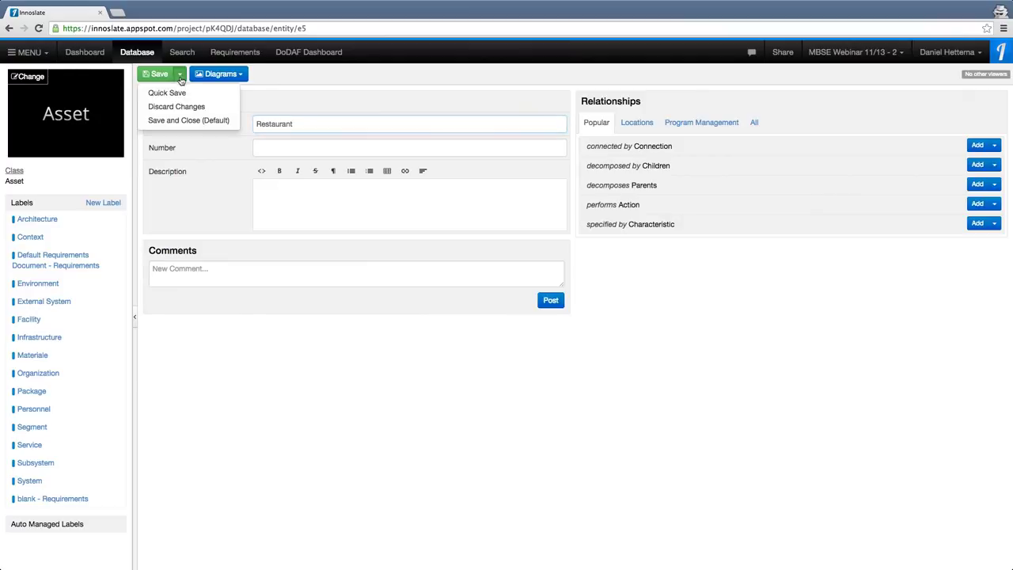
pyautogui.click(166, 93)
# - Set the Restaurant asset's image to restaurant.jpg from the MBSE Docs folder, and save and close the asset
pyautogui.click(30, 76)
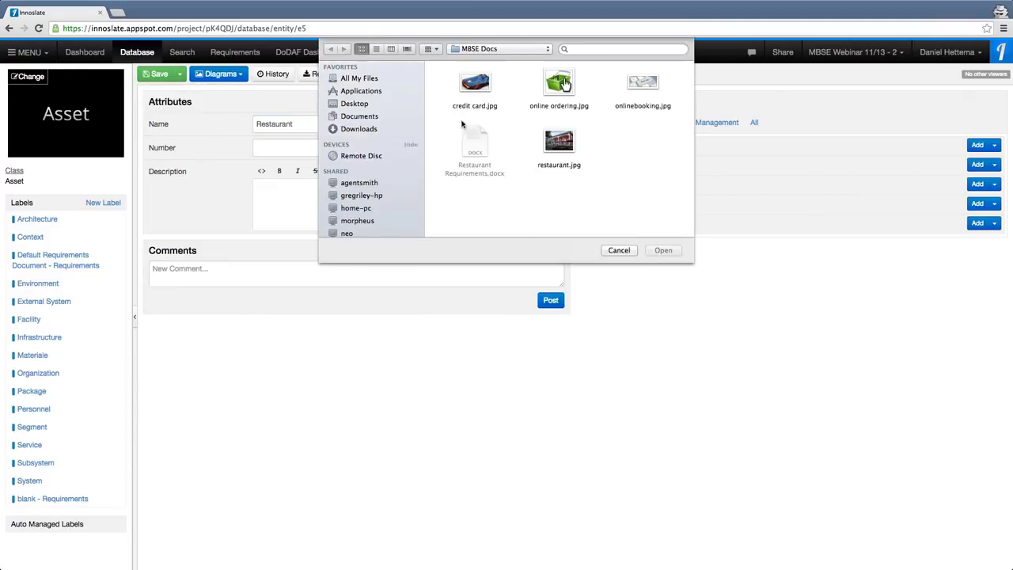
pyautogui.doubleClick(560, 147)
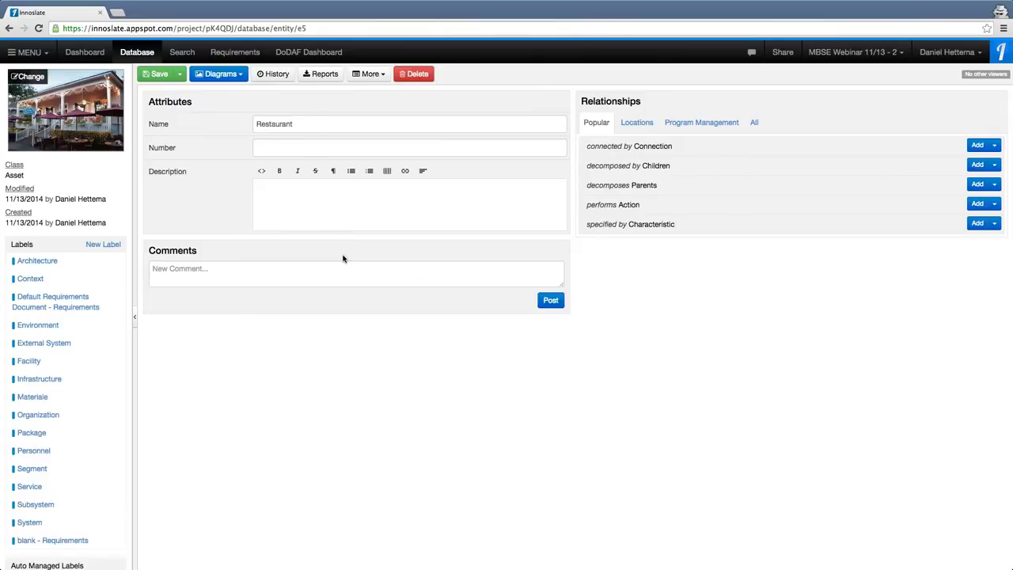
pyautogui.click(158, 76)
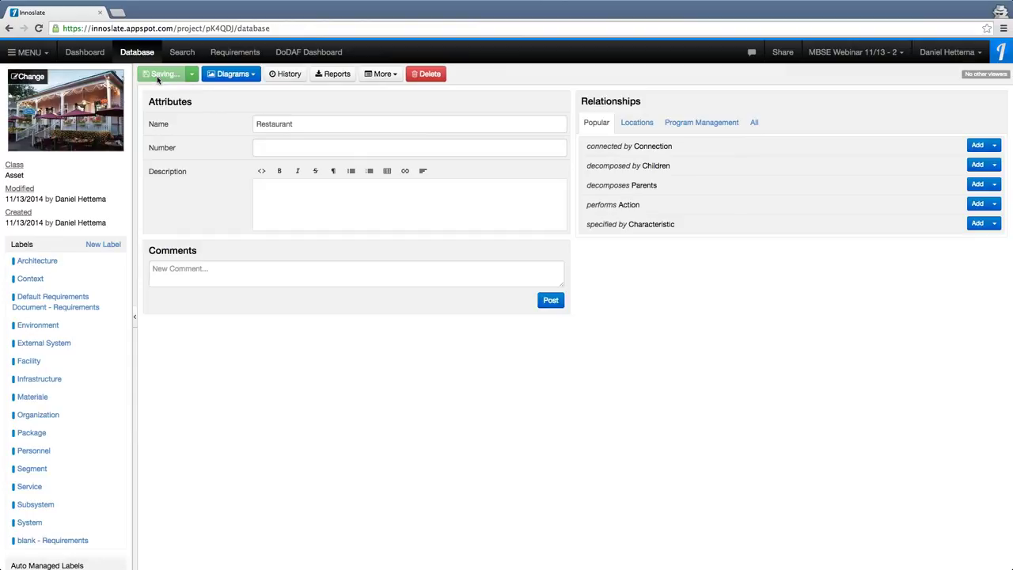
# - Filter the project database to the Asset class, rename the Cola resource to Soda, and quick-save it
pyautogui.click(95, 107)
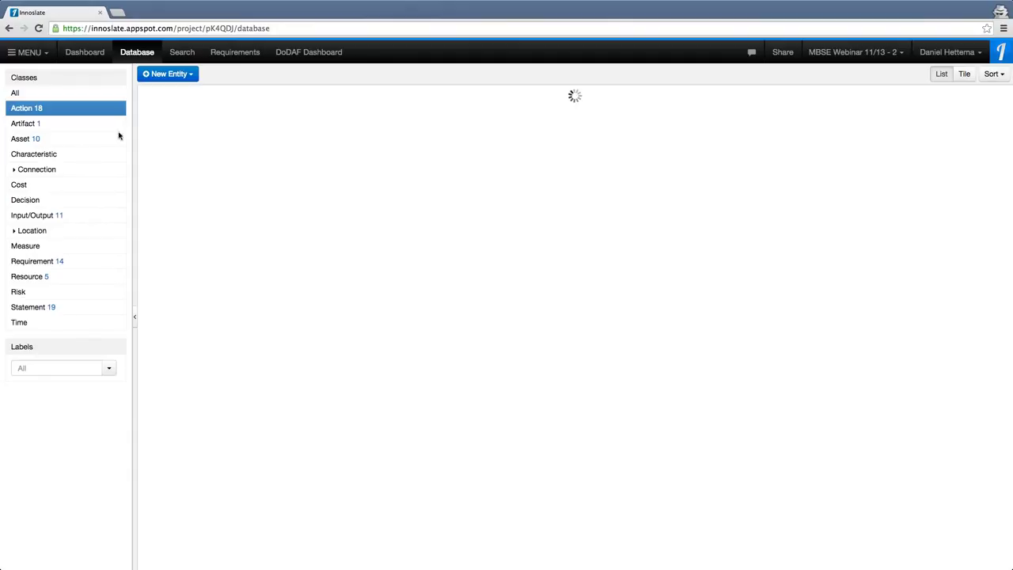
pyautogui.click(39, 139)
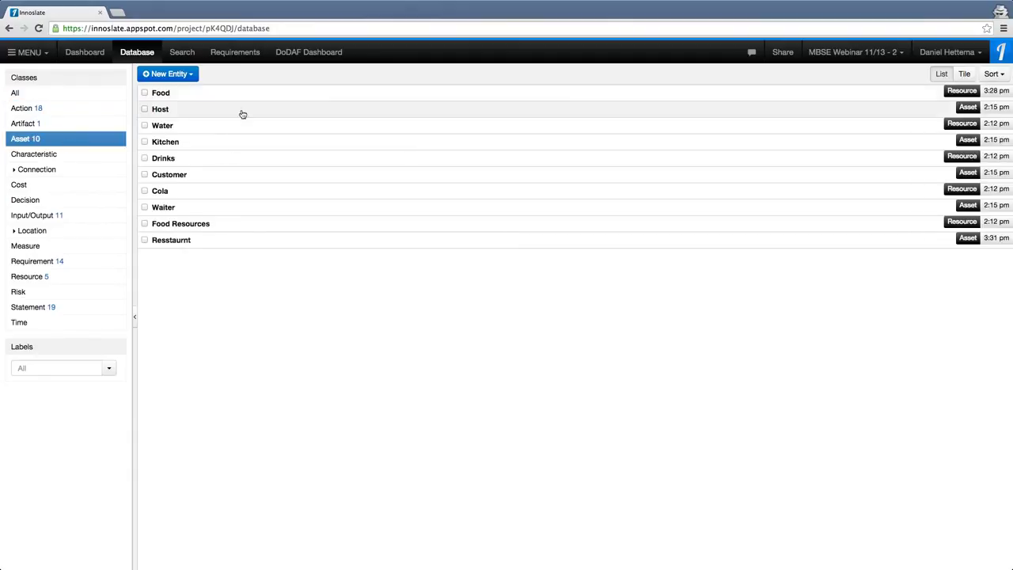
pyautogui.click(204, 194)
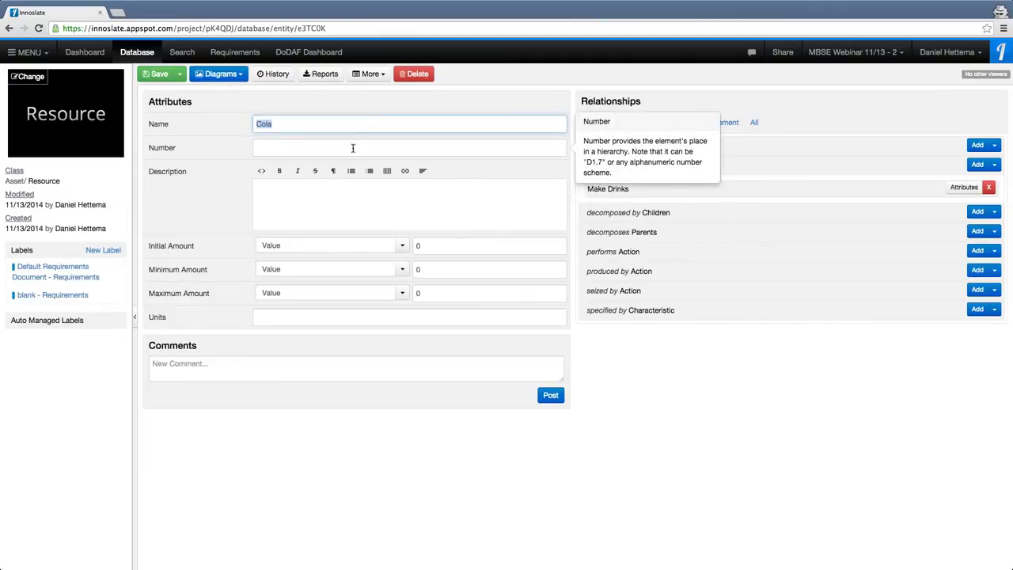
pyautogui.write('So')
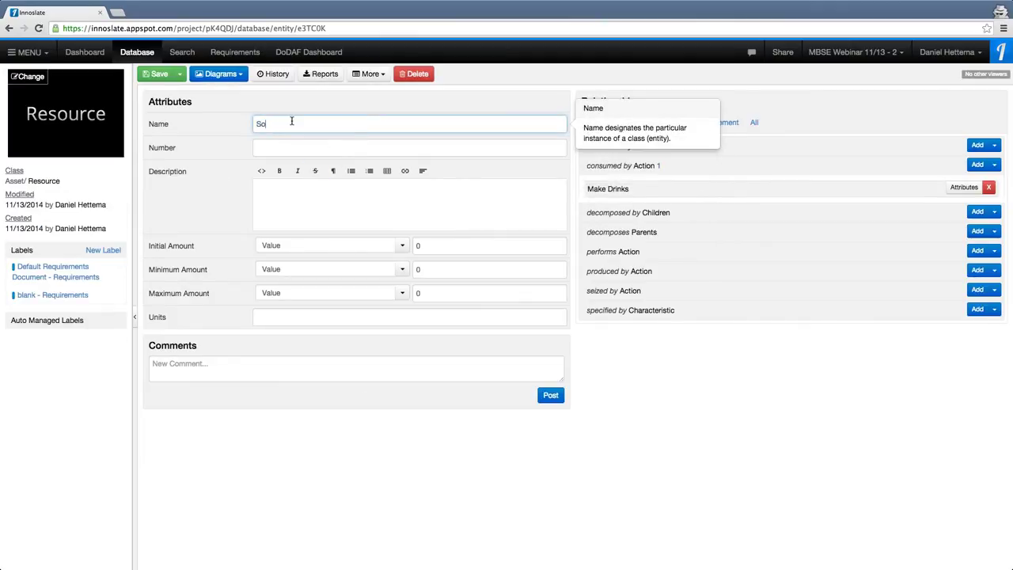
pyautogui.write('da')
pyautogui.click(180, 74)
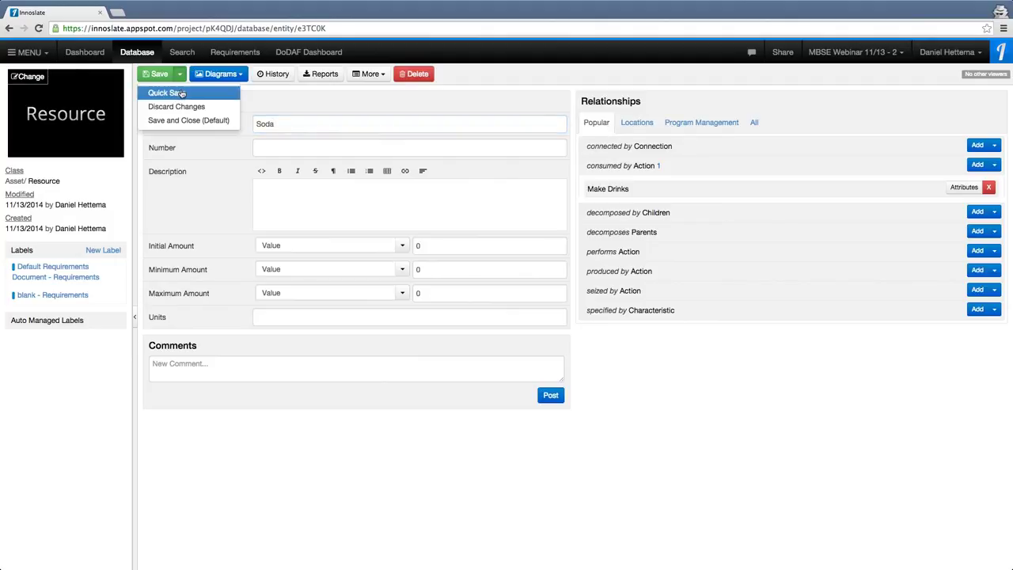
pyautogui.click(182, 94)
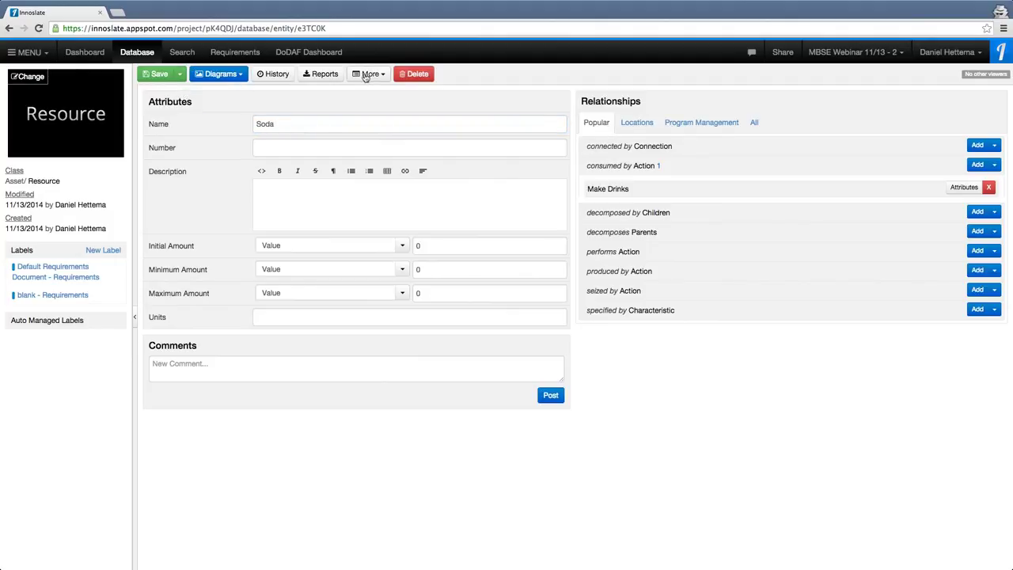
# - Revert the Soda resource to Version 1 from its history
pyautogui.click(272, 74)
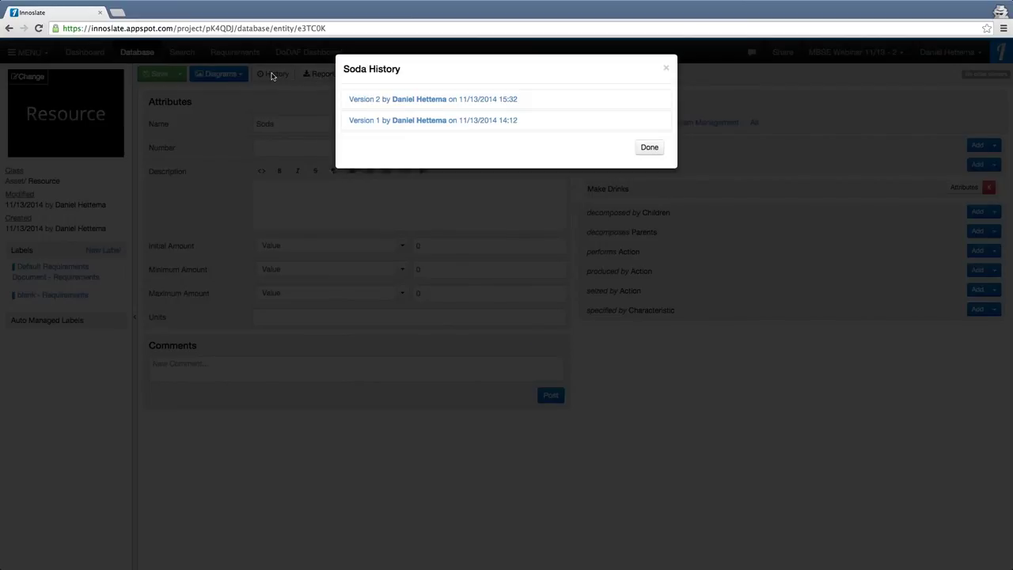
pyautogui.click(433, 122)
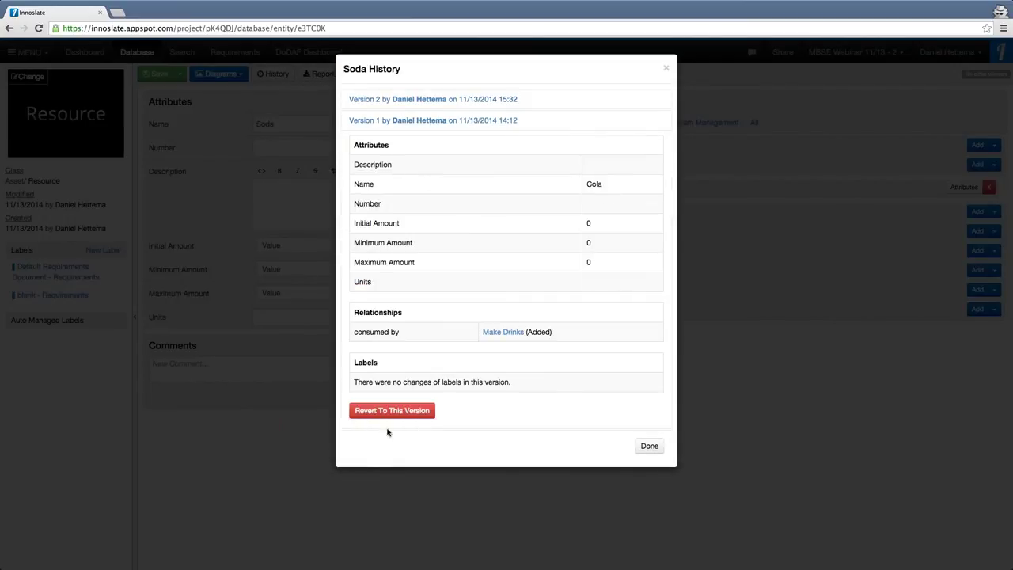
pyautogui.click(411, 410)
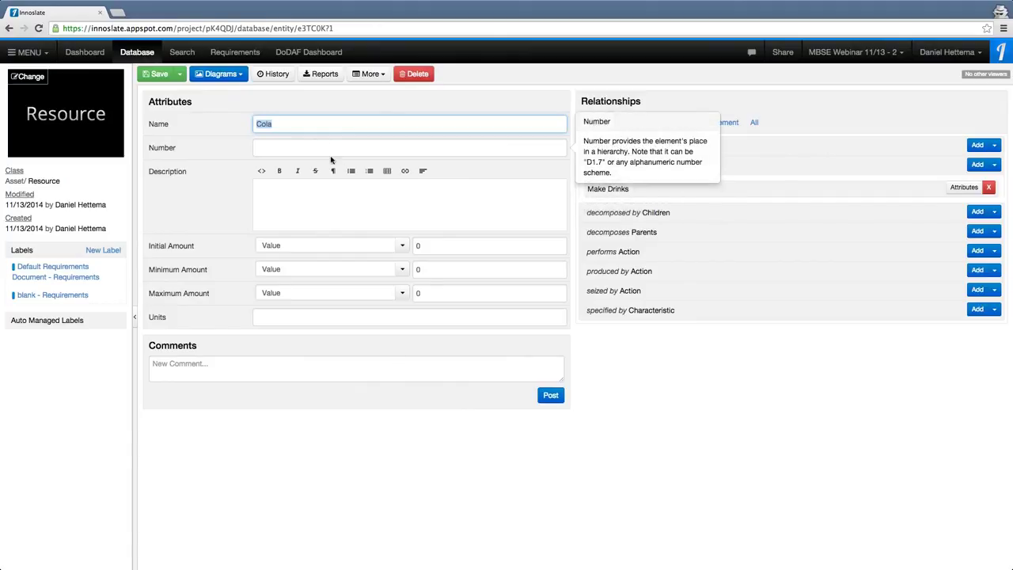
# - Open the Host asset from the database and start a new incurred Cost entity named "Host's Cost"
pyautogui.click(138, 58)
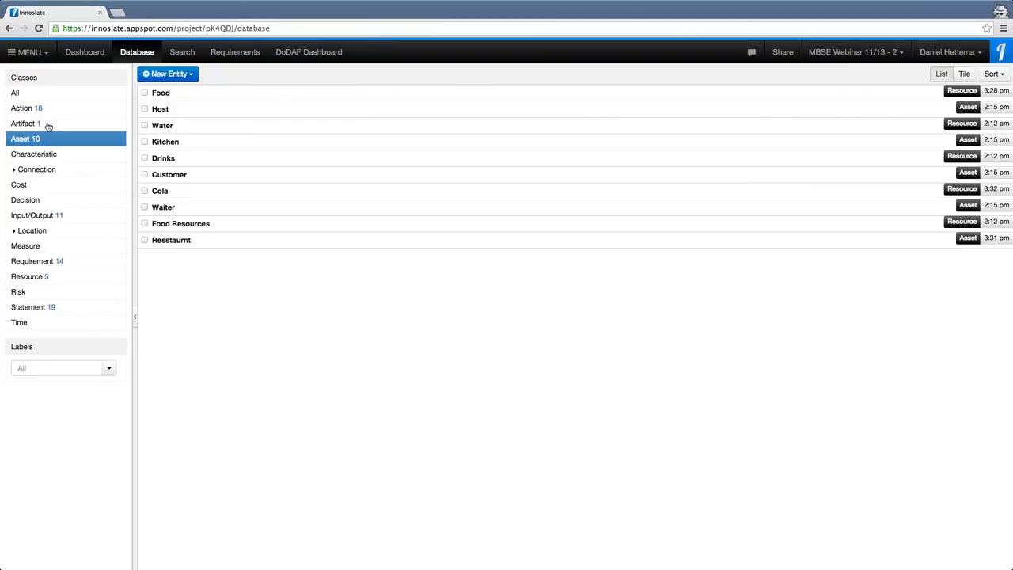
pyautogui.click(189, 110)
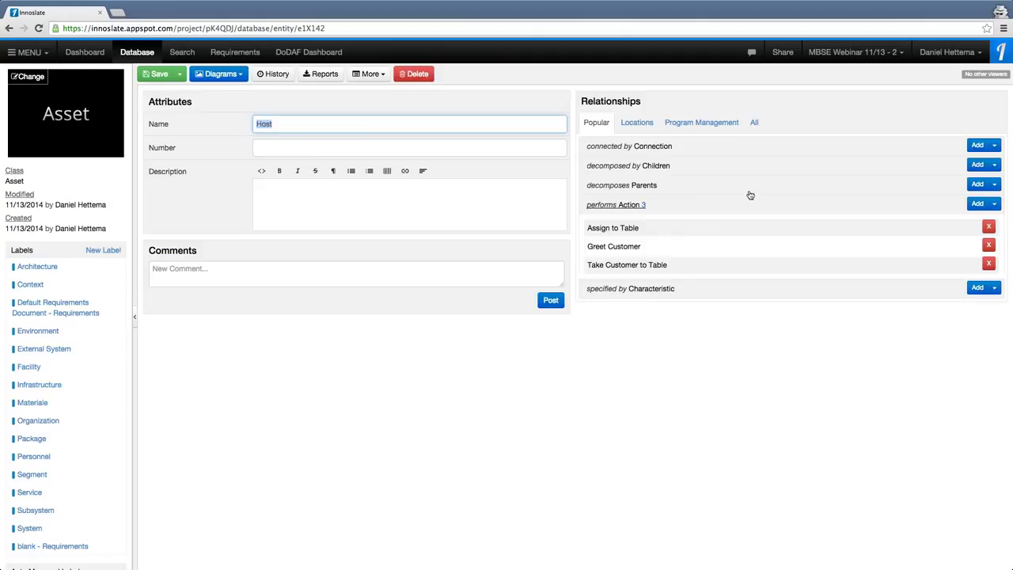
pyautogui.click(711, 123)
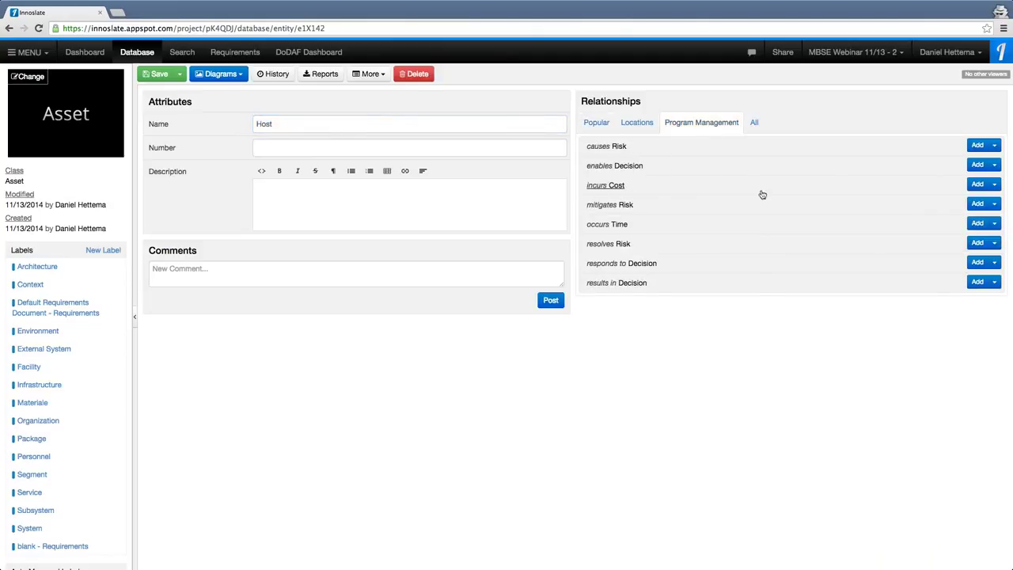
pyautogui.click(991, 186)
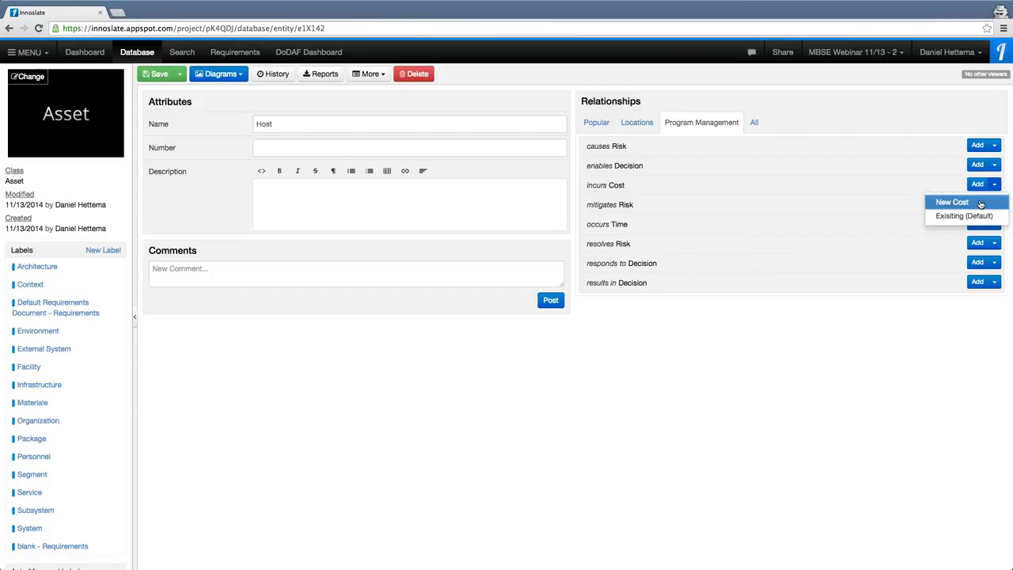
pyautogui.click(980, 204)
pyautogui.write('Host')
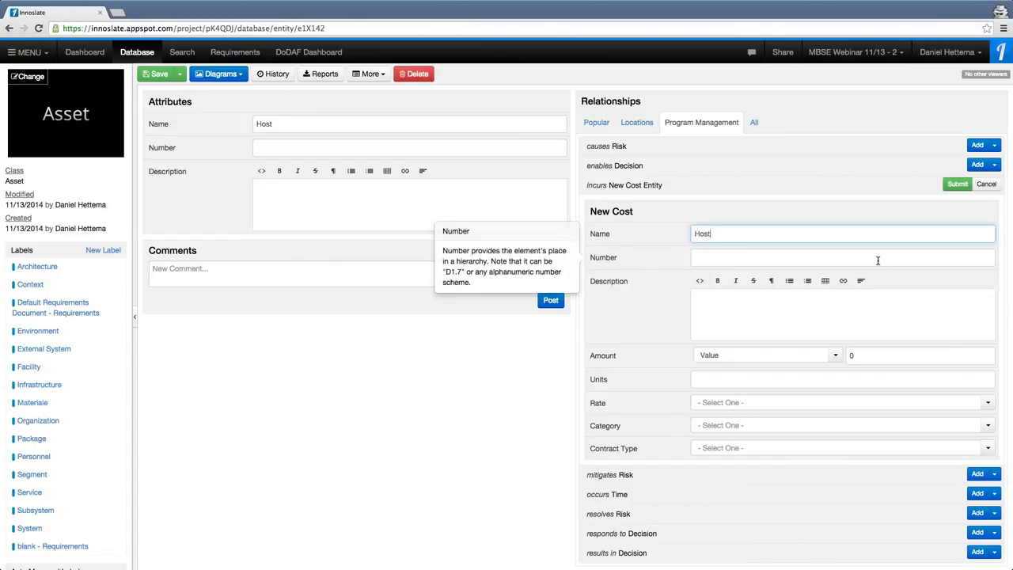
pyautogui.write("'s Cost")
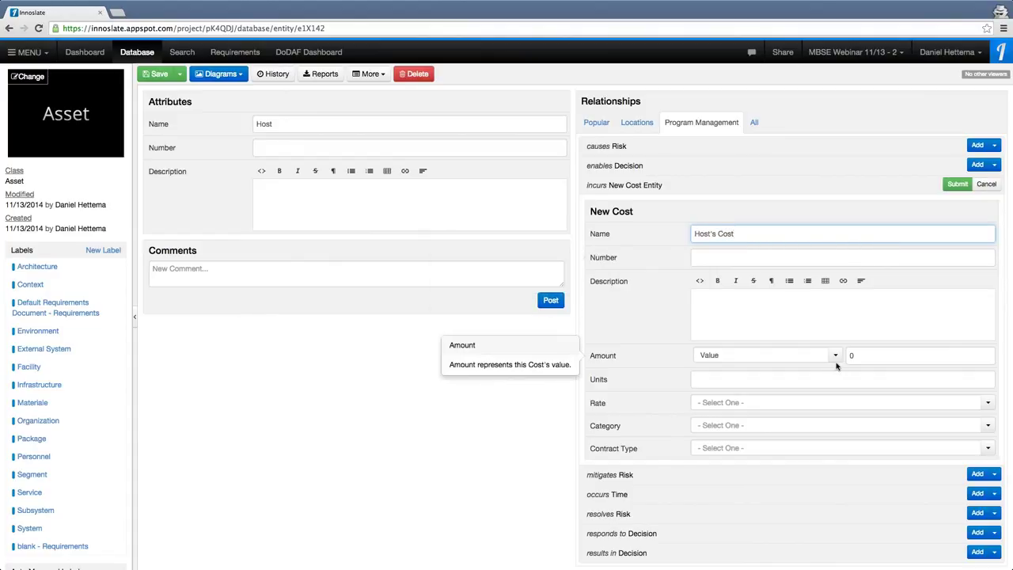
# - Set the new cost's amount to a Normal distribution with mean 16 and standard deviation 2
pyautogui.click(787, 355)
pyautogui.scroll(-2, 791, 444)
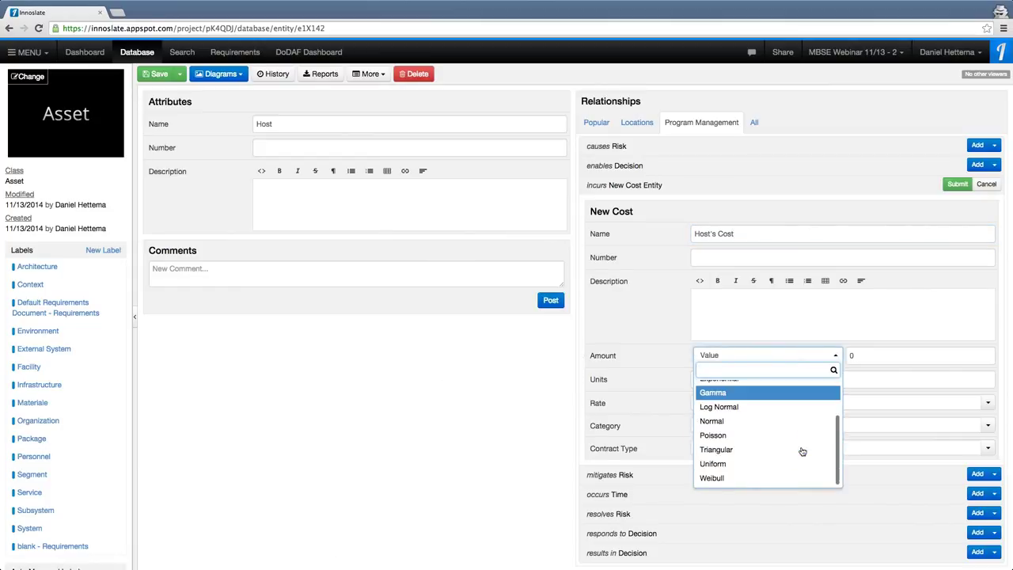
pyautogui.click(745, 422)
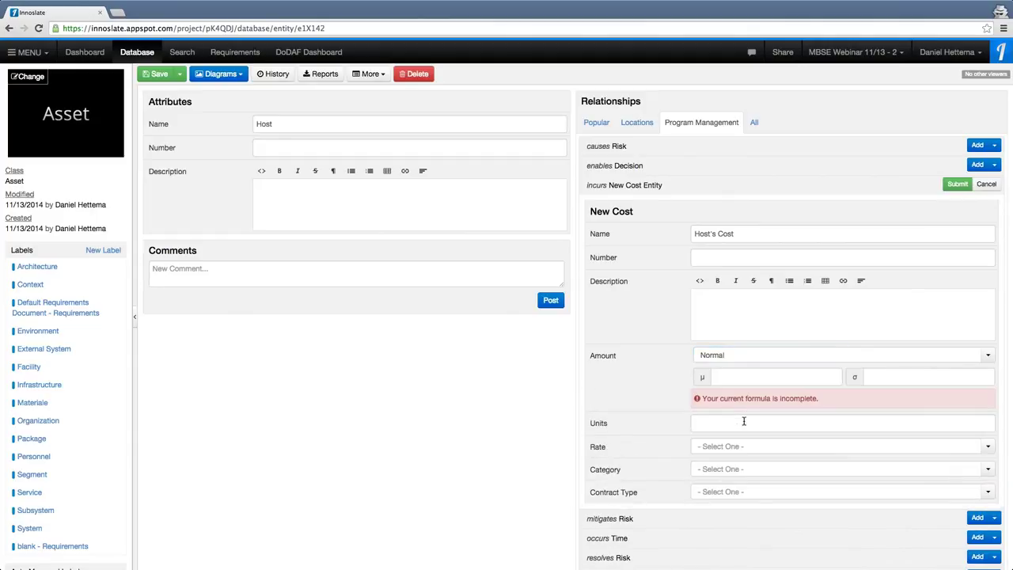
pyautogui.click(730, 379)
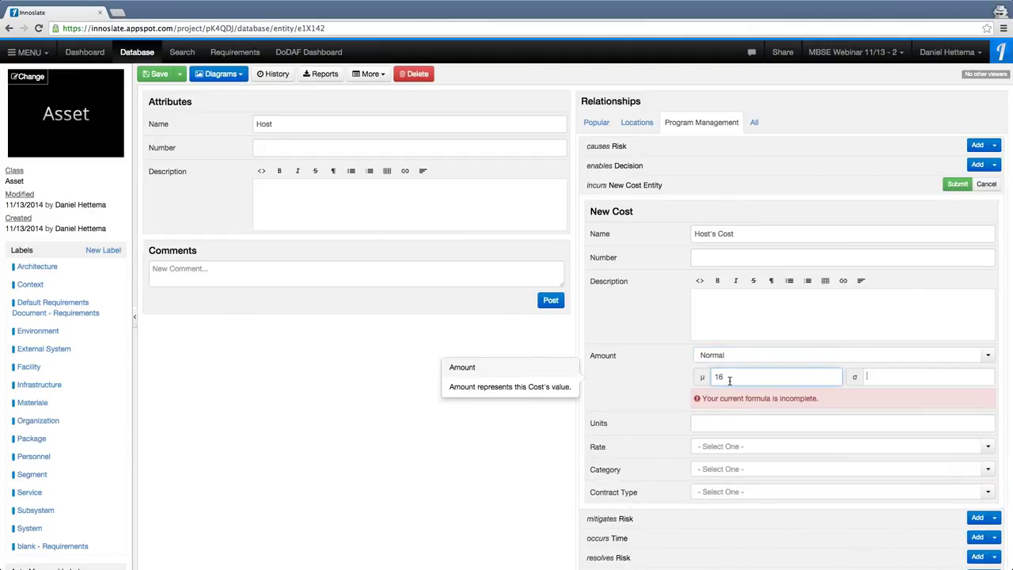
pyautogui.press('Tab')
pyautogui.write('2')
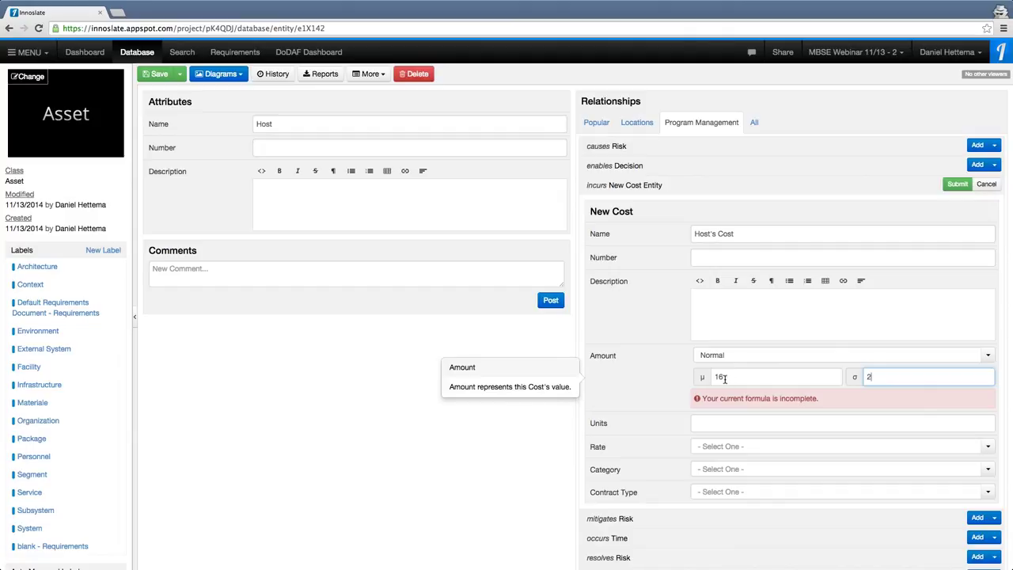
# - Set the cost's units to $ and its rate to Per Hour, and submit the new cost
pyautogui.click(749, 422)
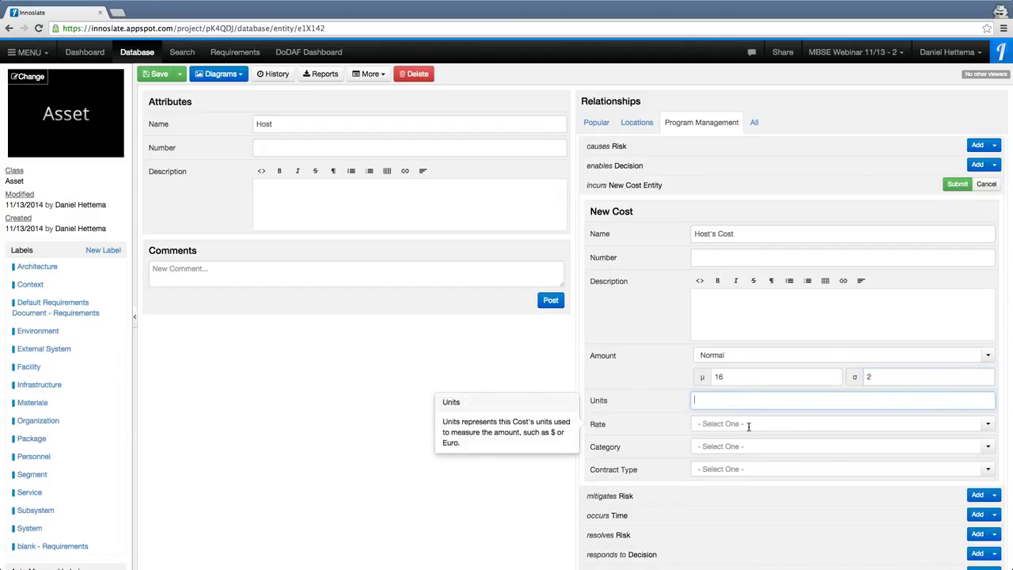
pyautogui.write('$')
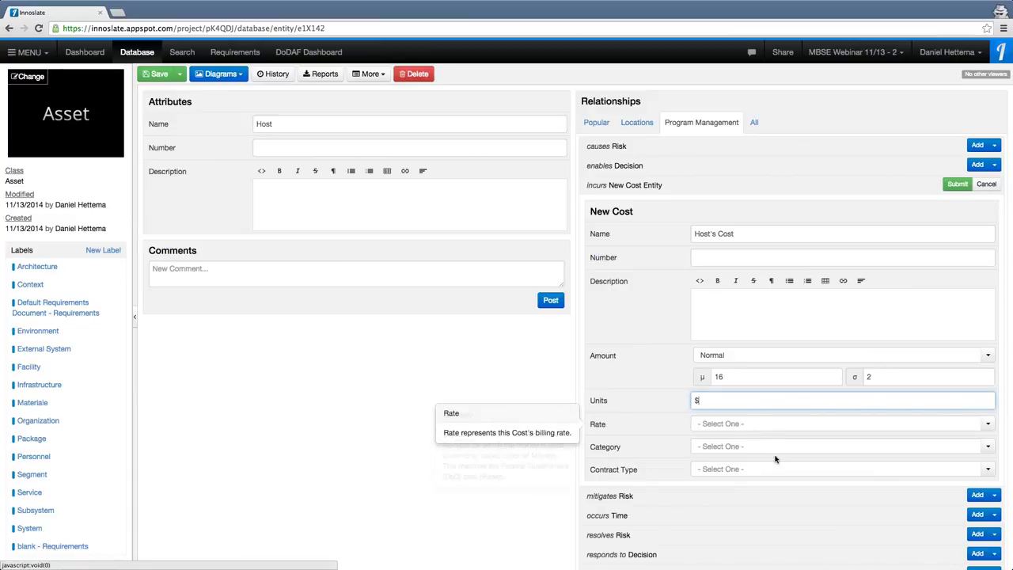
pyautogui.click(736, 425)
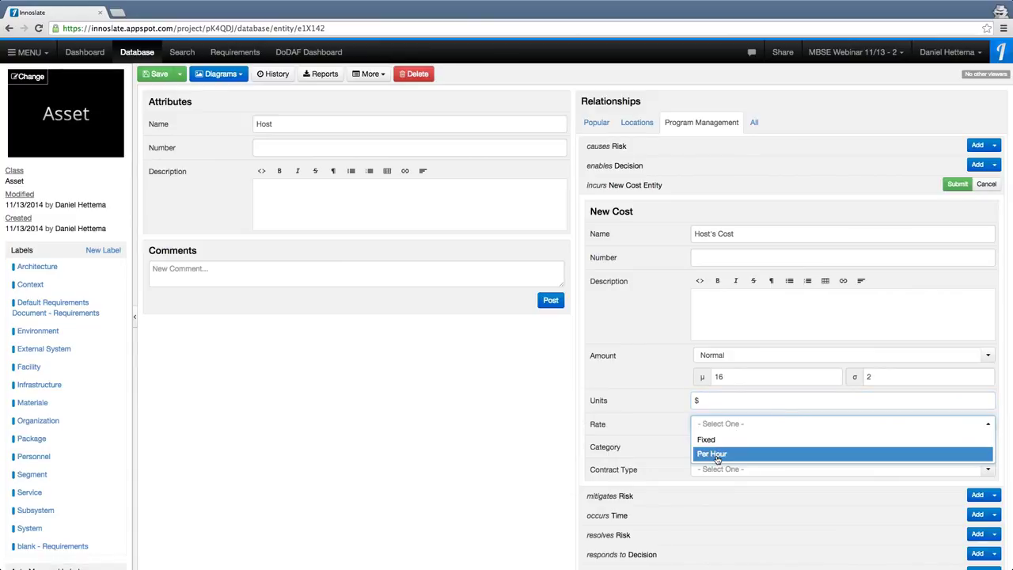
pyautogui.click(717, 454)
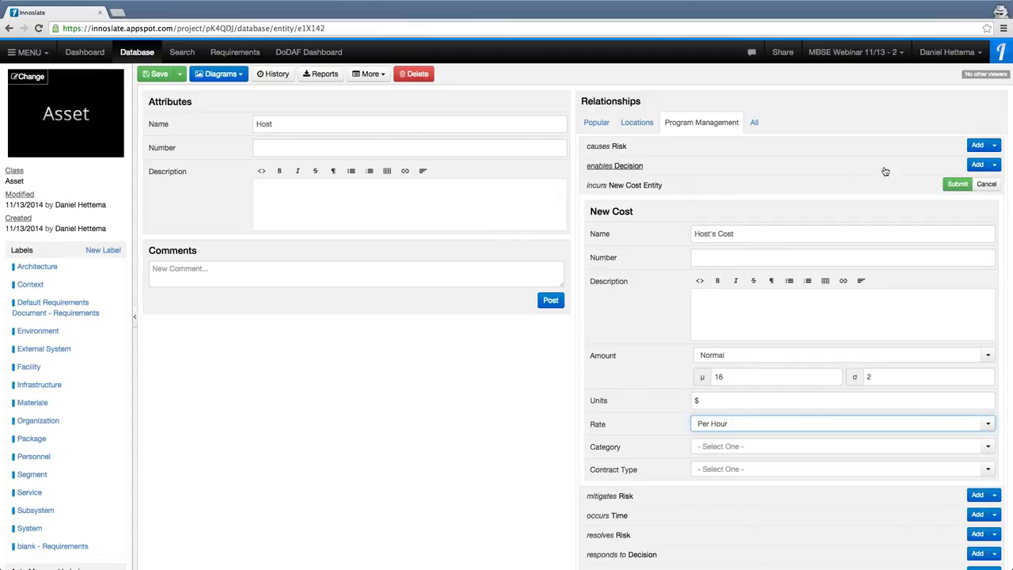
pyautogui.click(958, 184)
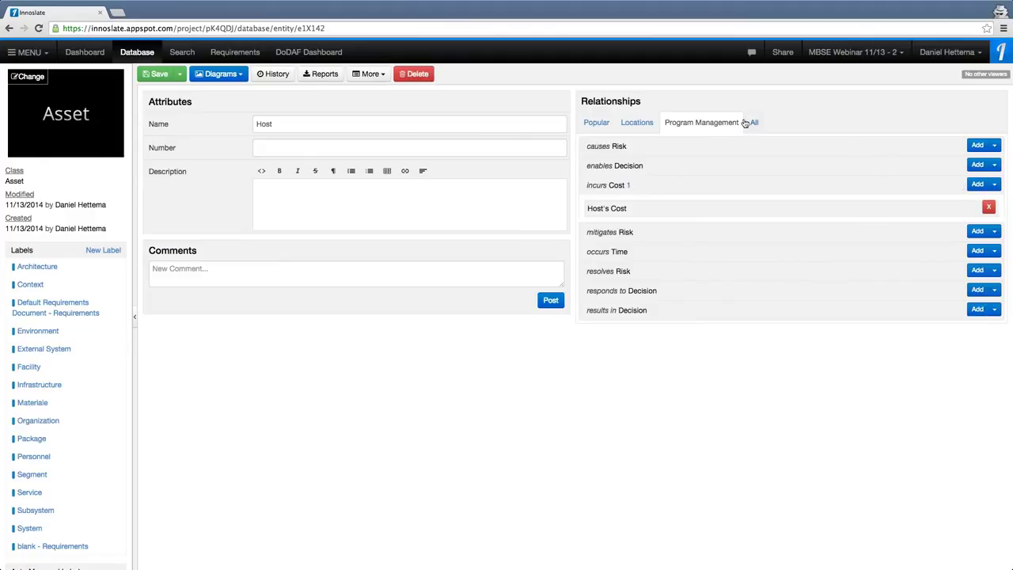
# - Follow Host's performed action Assign to Table to its parent Meta Universe, and open that action's Action Diagram
pyautogui.click(596, 124)
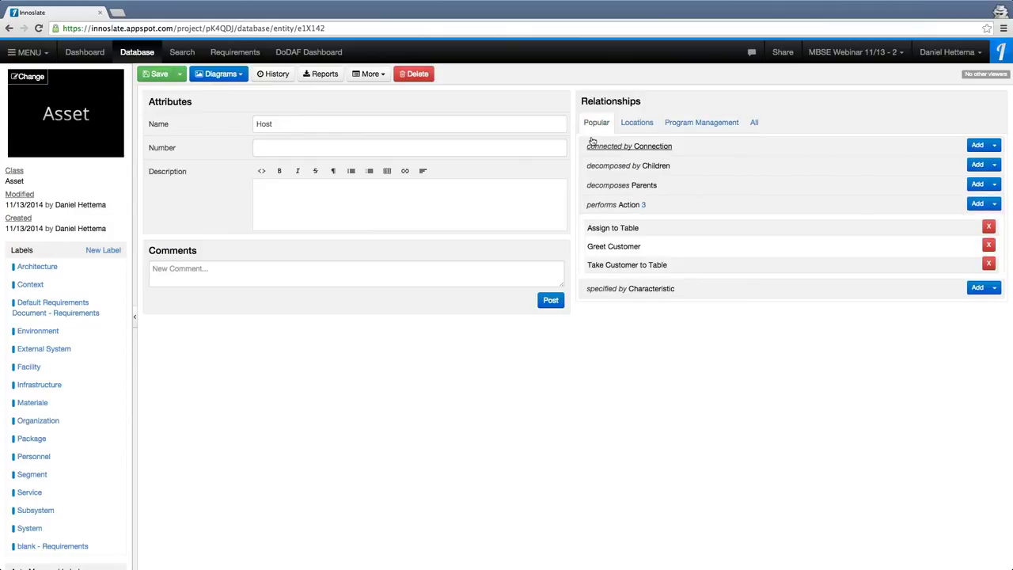
pyautogui.click(604, 229)
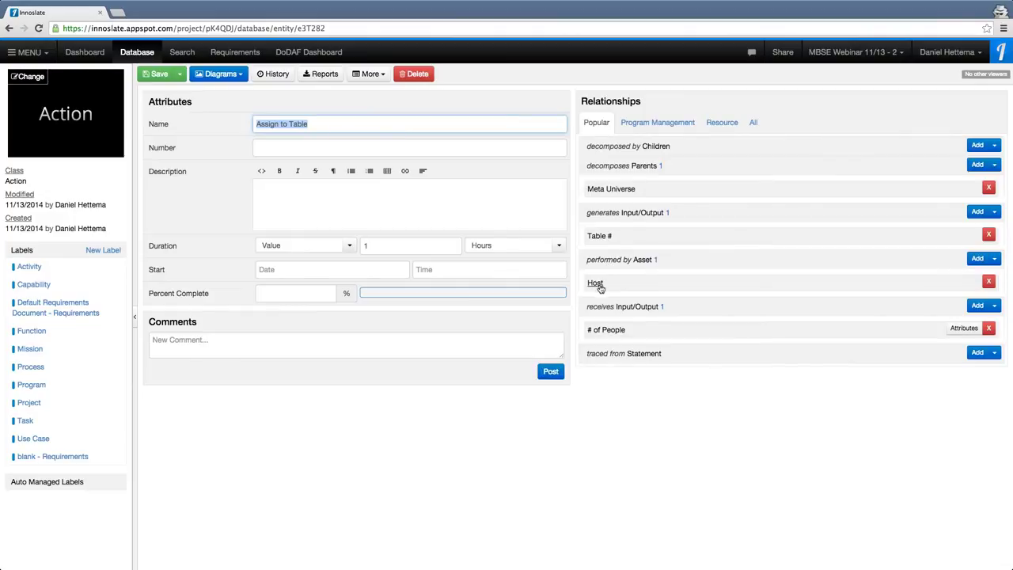
pyautogui.click(603, 194)
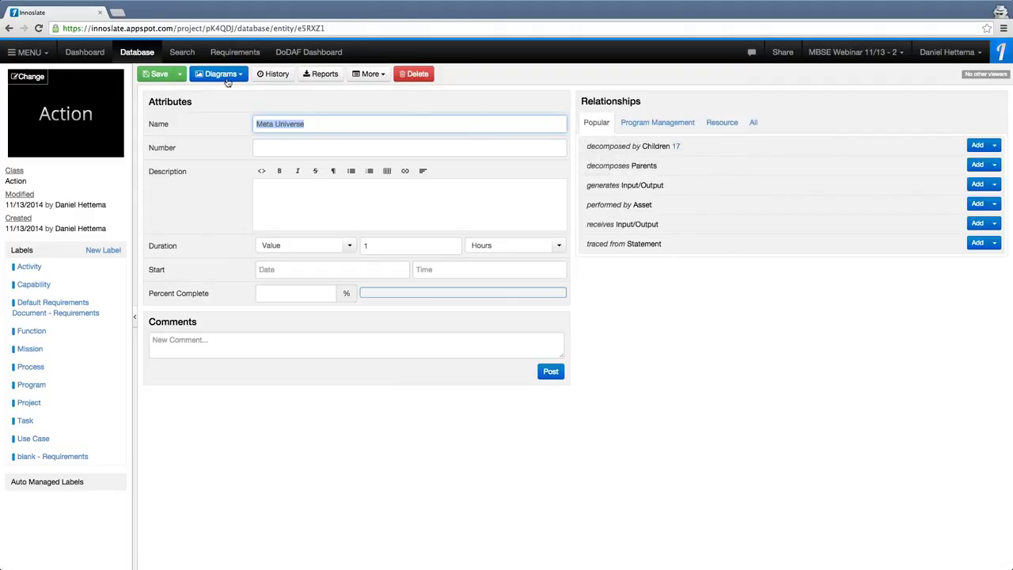
pyautogui.click(226, 75)
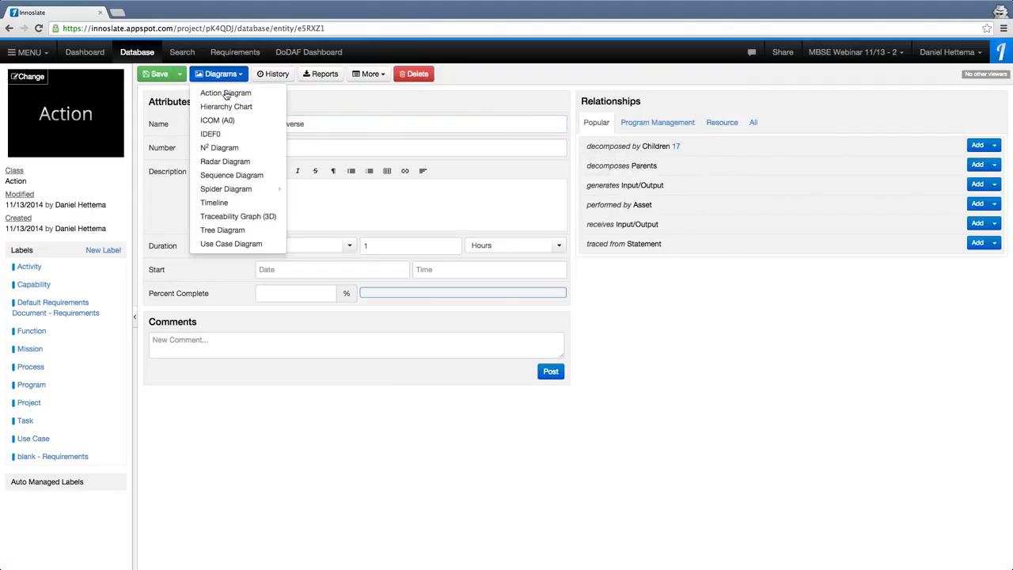
pyautogui.click(231, 93)
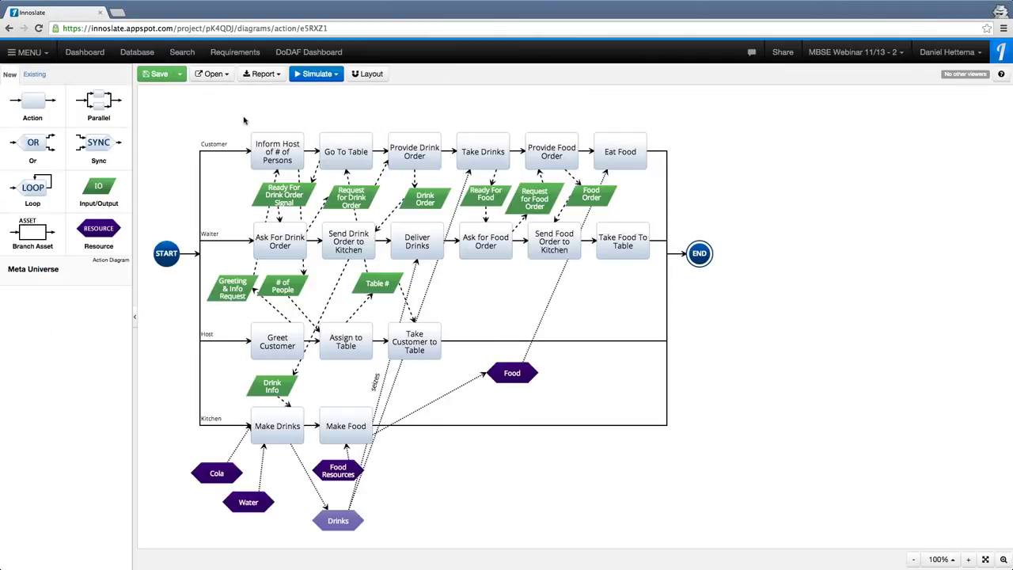
# - Run a discrete event simulation of the Meta Universe action diagram and review the action timings in the Gantt chart
pyautogui.click(321, 75)
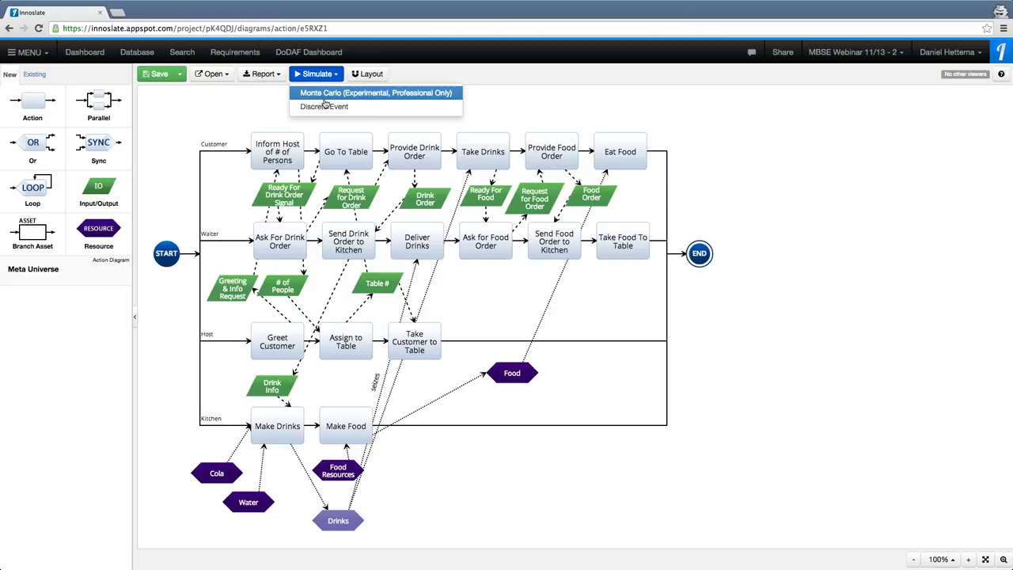
pyautogui.click(325, 106)
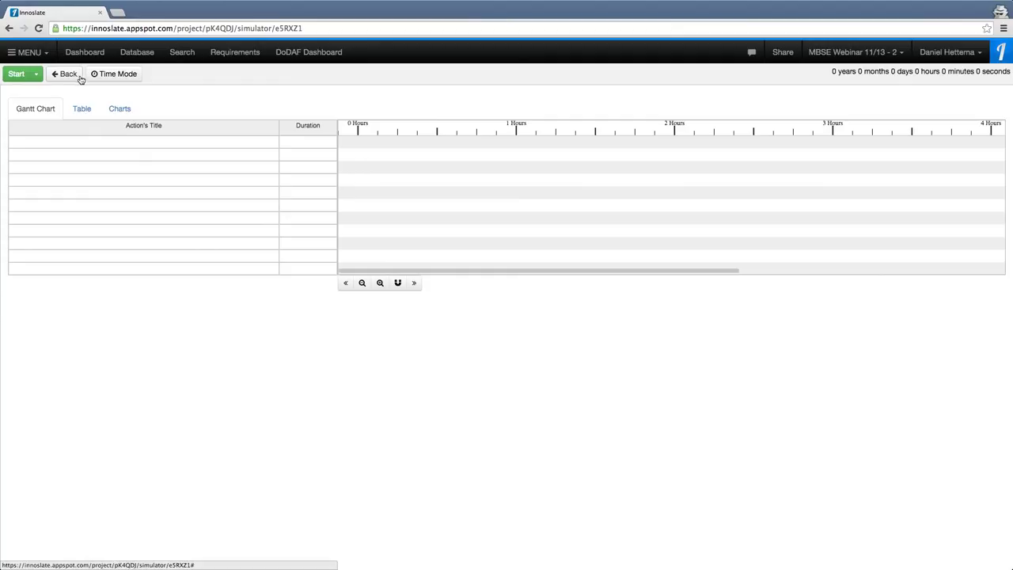
pyautogui.click(17, 75)
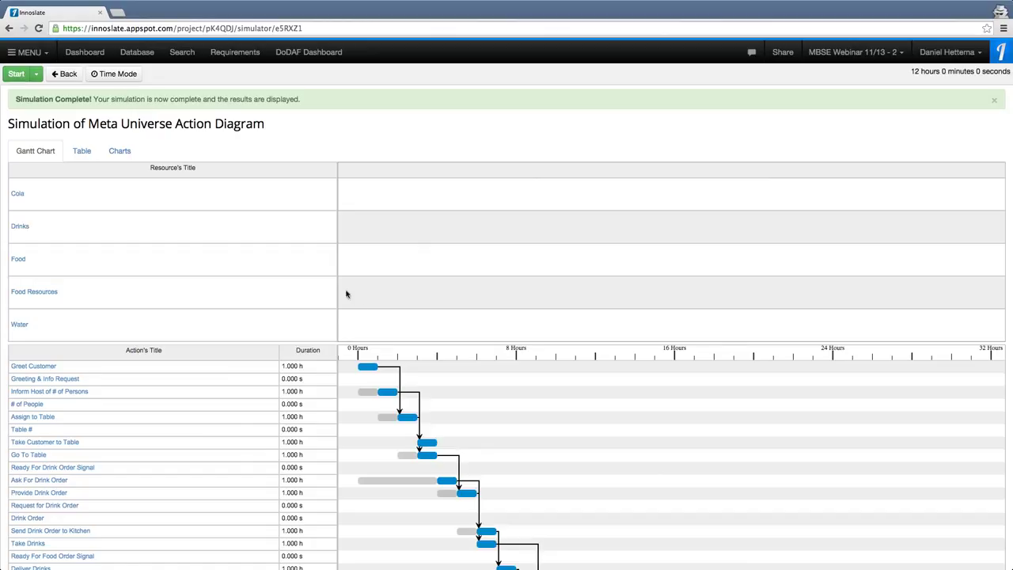
pyautogui.scroll(-2, 352, 285)
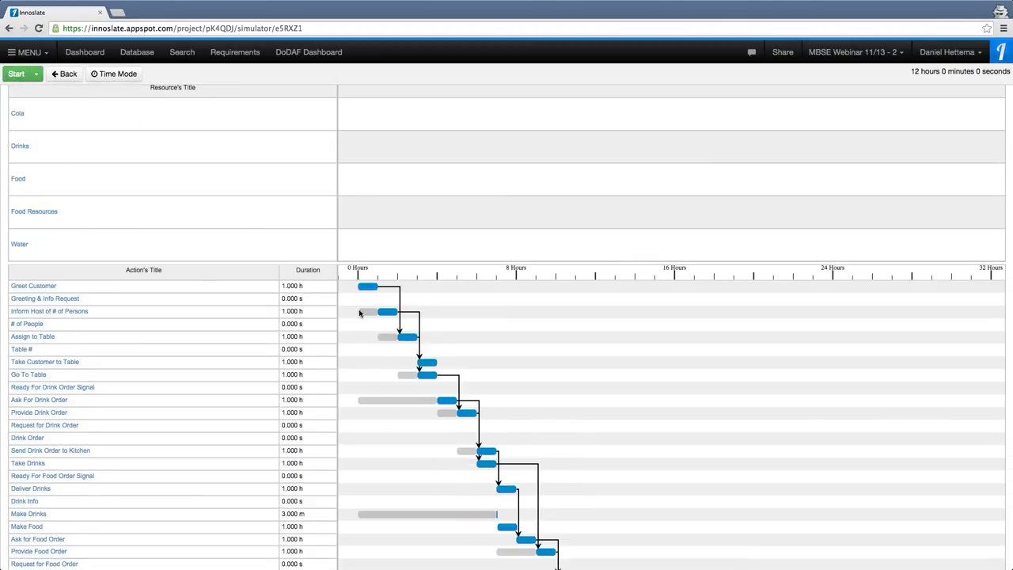
pyautogui.scroll(-2, 358, 314)
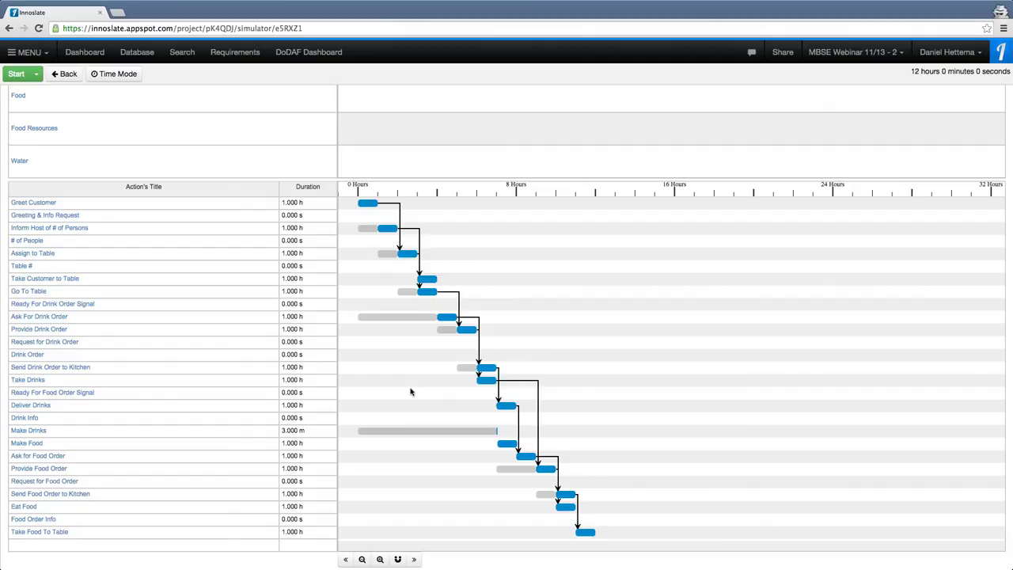
pyautogui.scroll(3, 410, 392)
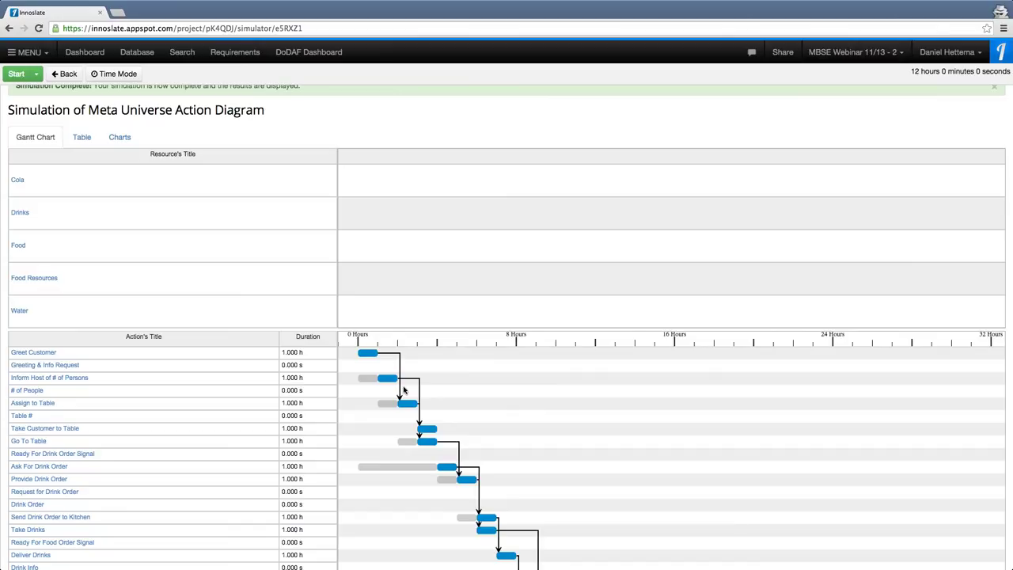
# - Review the simulation's Cost Over Time and Action Utilization charts
pyautogui.click(119, 141)
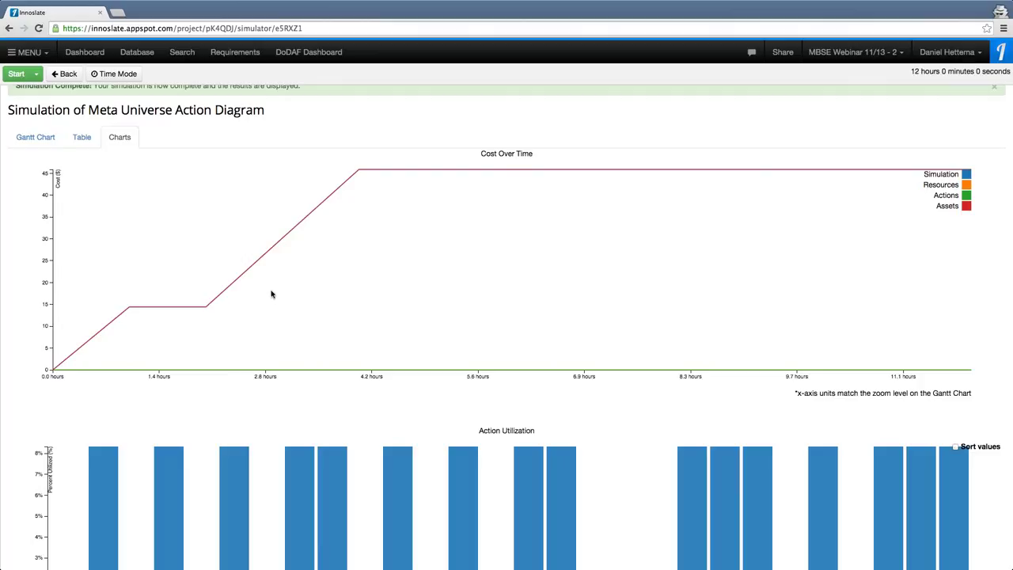
# - Create a new Asset entity in the database and name it Universe
pyautogui.click(130, 53)
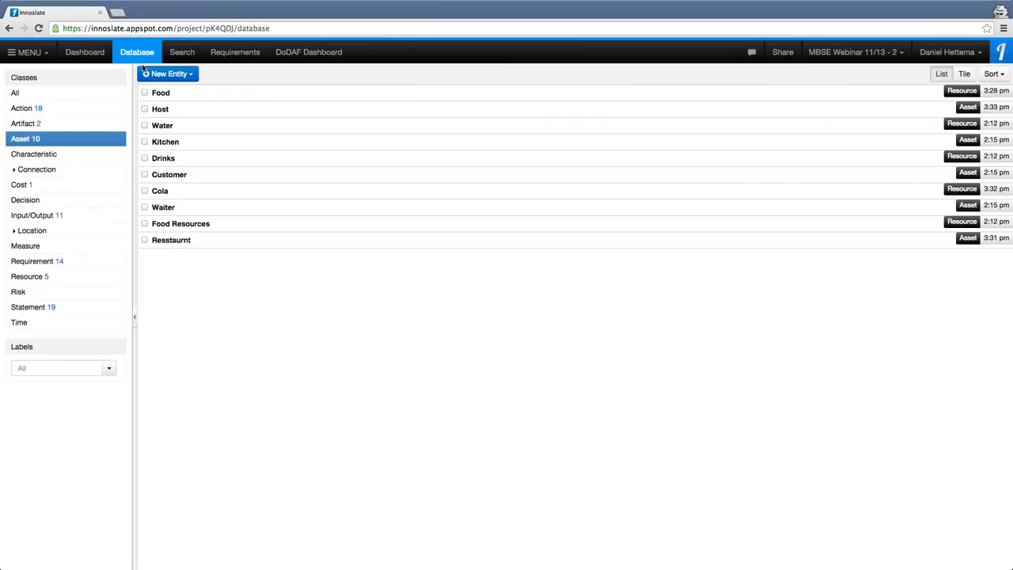
pyautogui.click(170, 74)
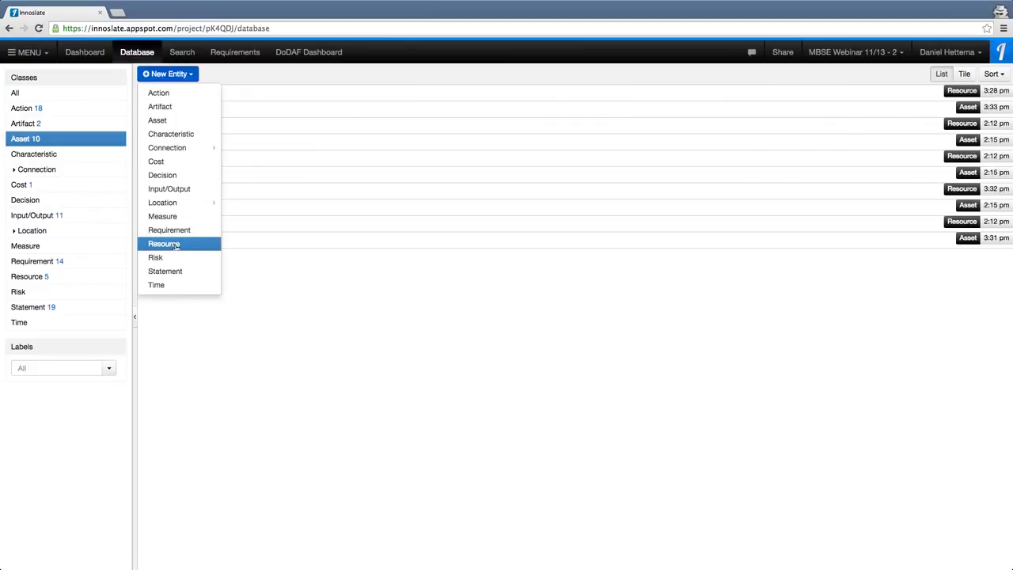
pyautogui.click(175, 125)
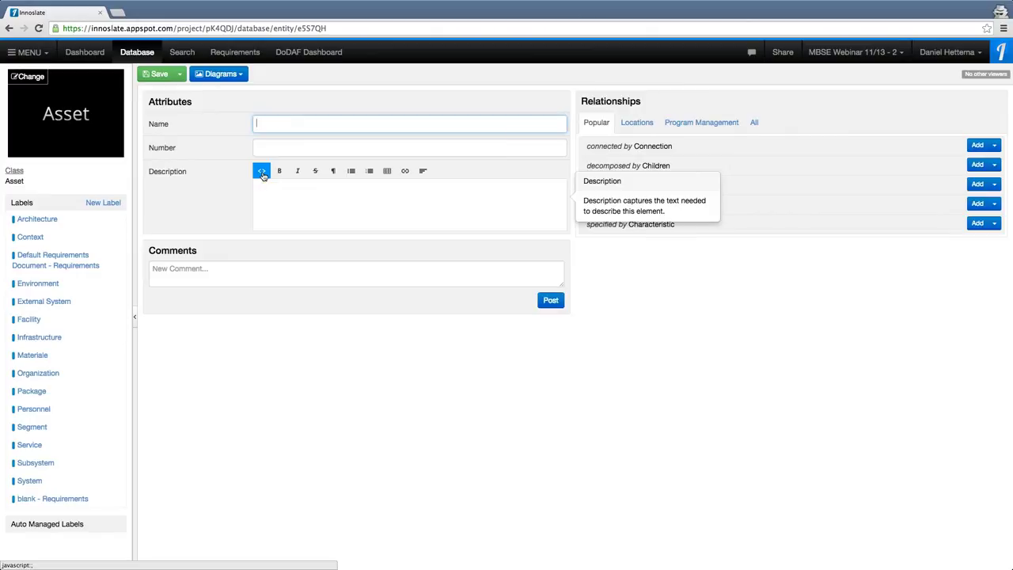
pyautogui.write('Universe')
pyautogui.click(213, 75)
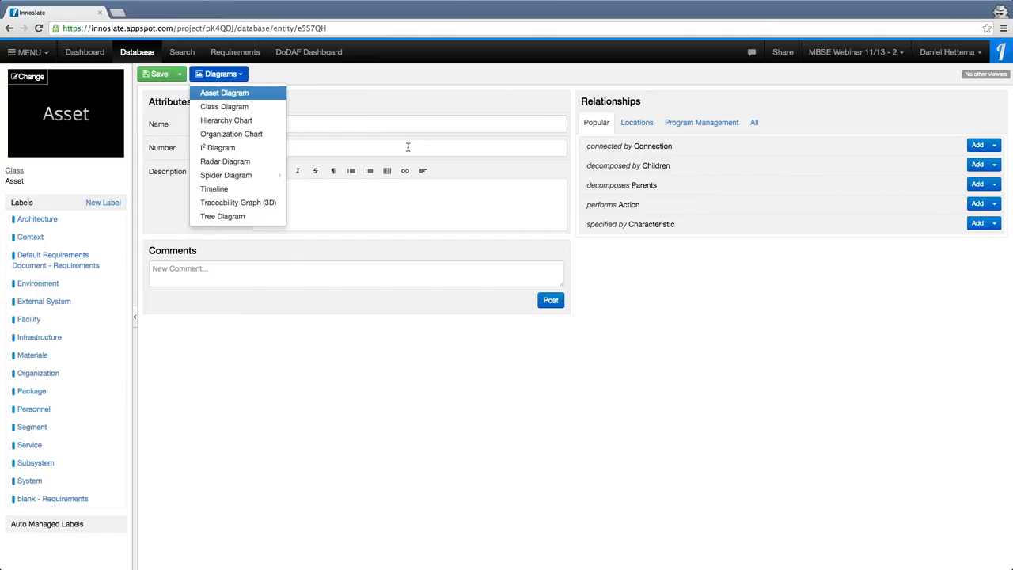
pyautogui.click(749, 308)
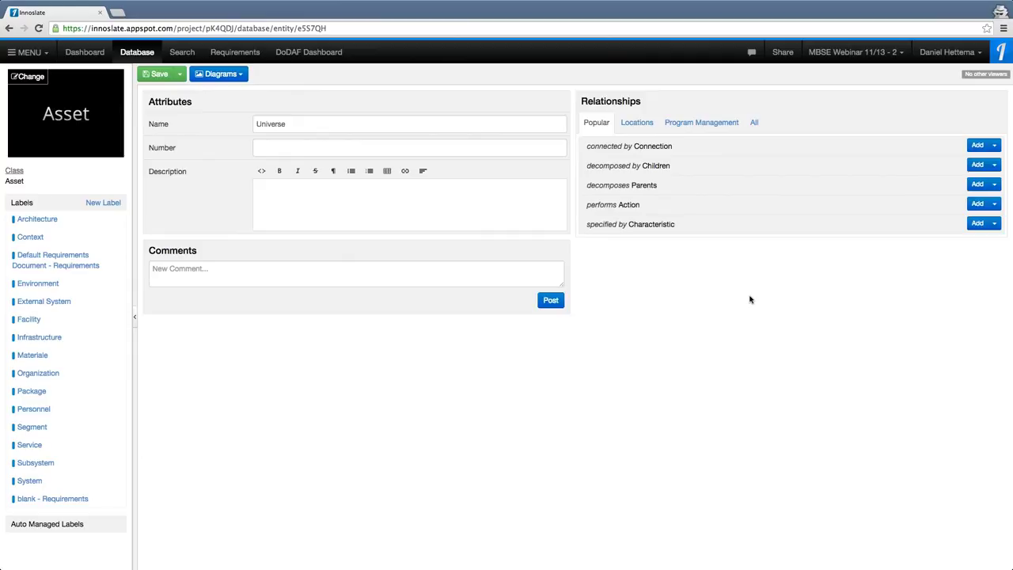
# - Add a new child asset named Restaurtant System to the Universe asset's decomposition
pyautogui.click(995, 168)
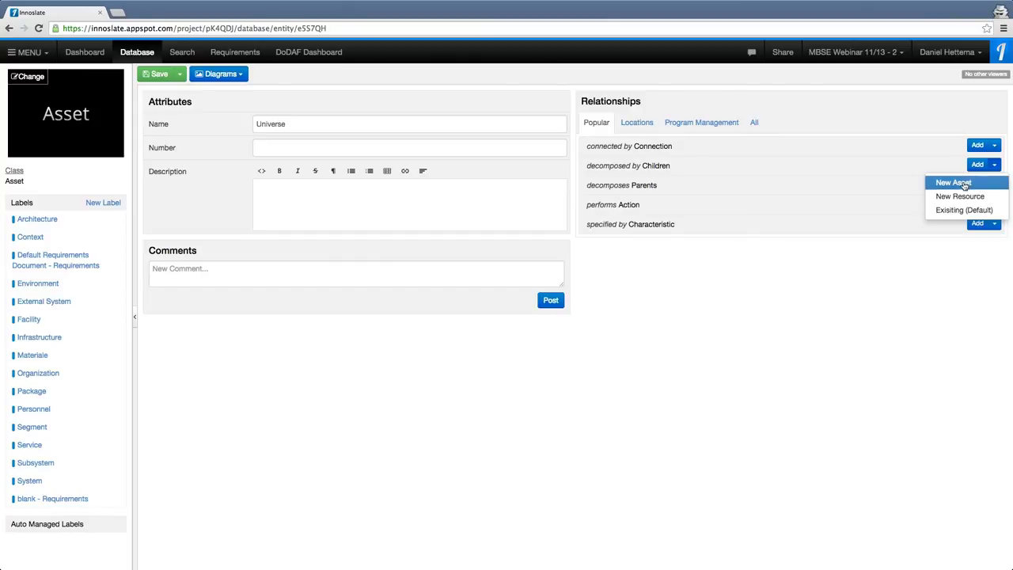
pyautogui.click(970, 183)
pyautogui.write('Rest')
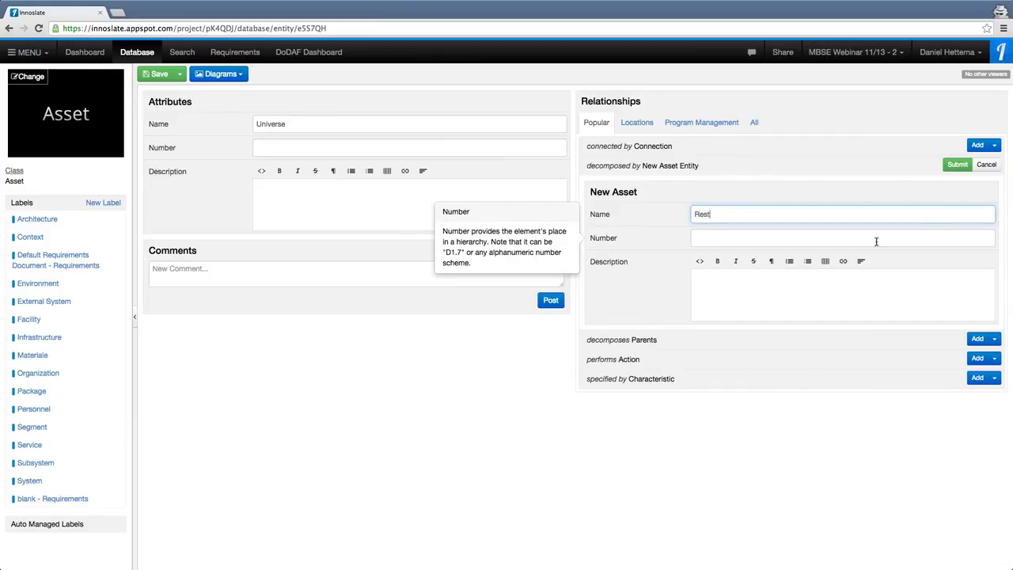
pyautogui.write('aurtant System')
pyautogui.rightClick(710, 213)
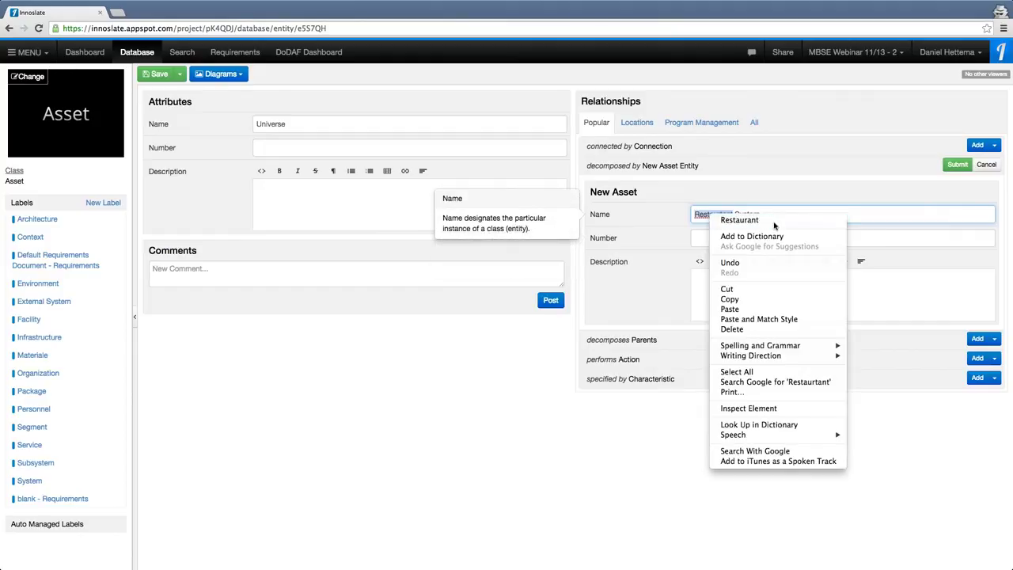
pyautogui.click(741, 220)
pyautogui.click(957, 164)
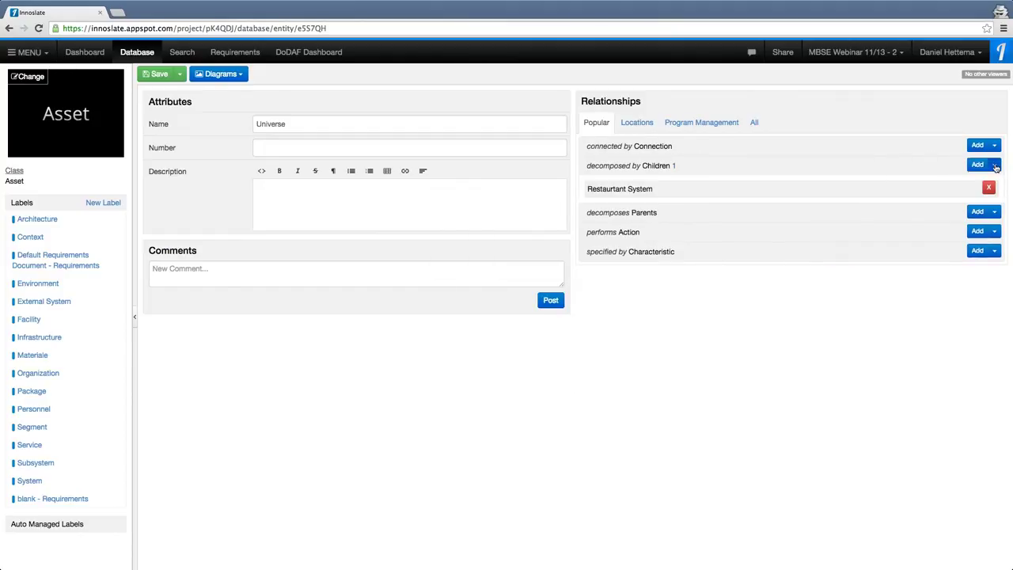
# - Add a second new child asset named Credit Card System to Universe
pyautogui.click(995, 164)
pyautogui.click(959, 183)
pyautogui.write('C')
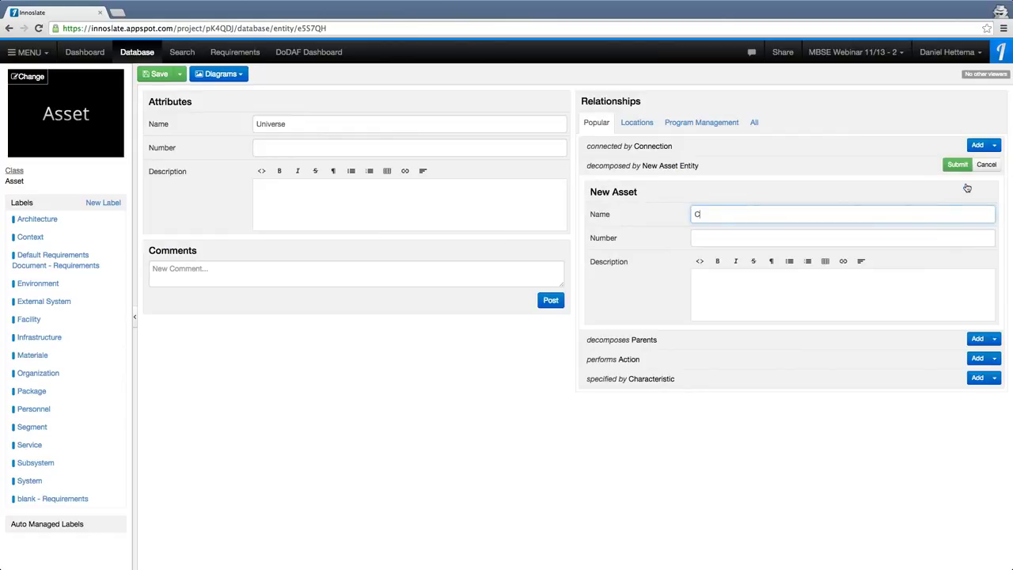
pyautogui.write('redit Card System')
pyautogui.click(958, 164)
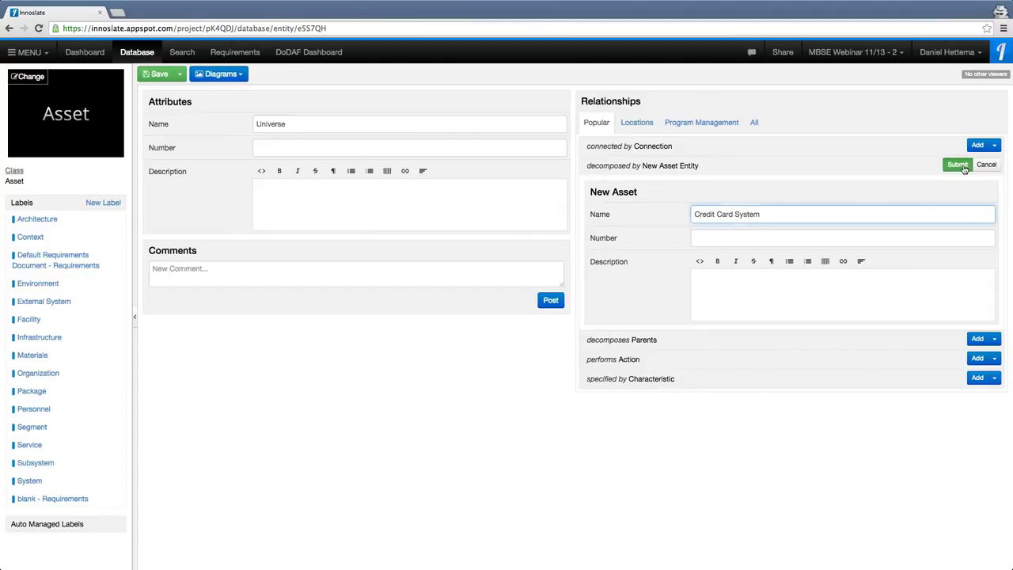
# - Add a new child asset named Online Booking System to Universe
pyautogui.click(991, 164)
pyautogui.write('Ori')
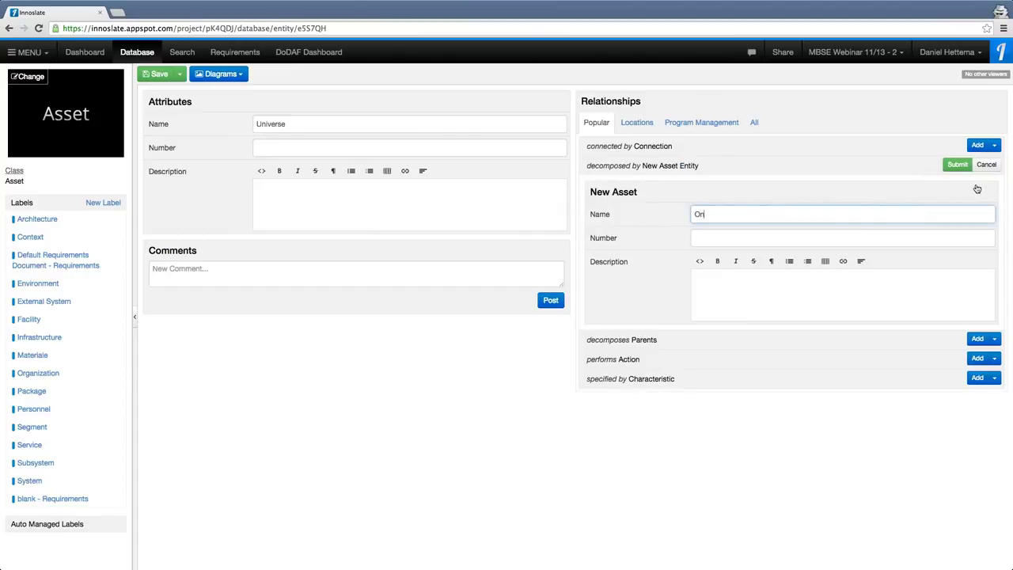
pyautogui.write('ine Booking System')
pyautogui.click(958, 165)
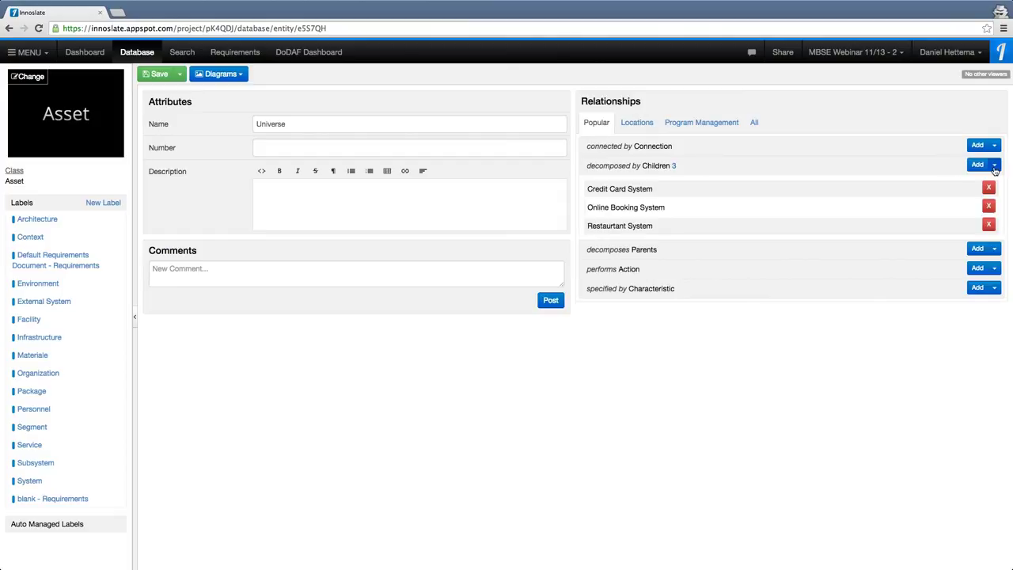
# - Add a fourth new child asset named Online Ordering System to Universe
pyautogui.click(994, 165)
pyautogui.click(971, 190)
pyautogui.write('Online Ordi')
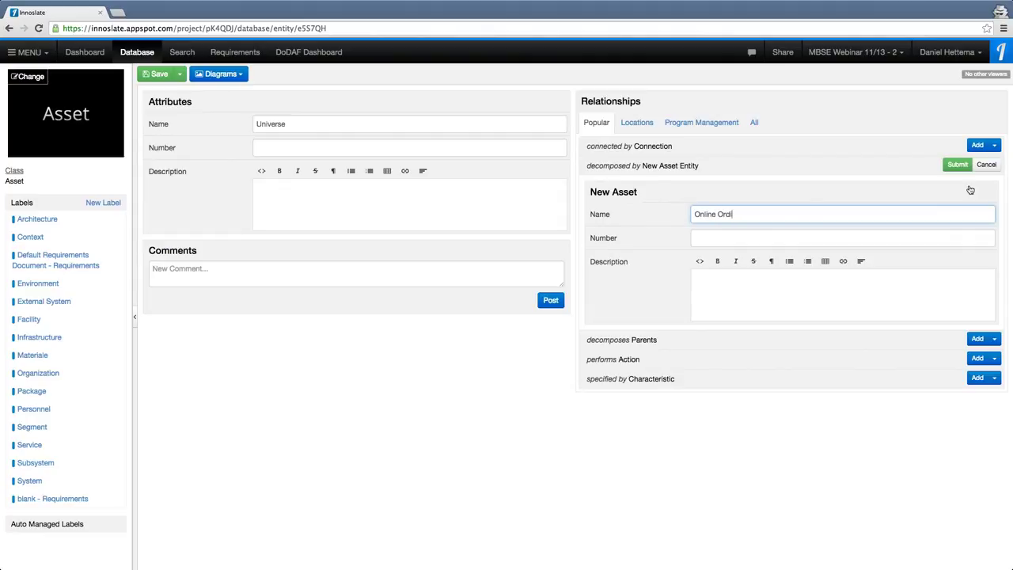
pyautogui.press('BackSpace')
pyautogui.press('BackSpace')
pyautogui.press('BackSpace')
pyautogui.press('BackSpace')
pyautogui.write('rderin')
pyautogui.click(957, 166)
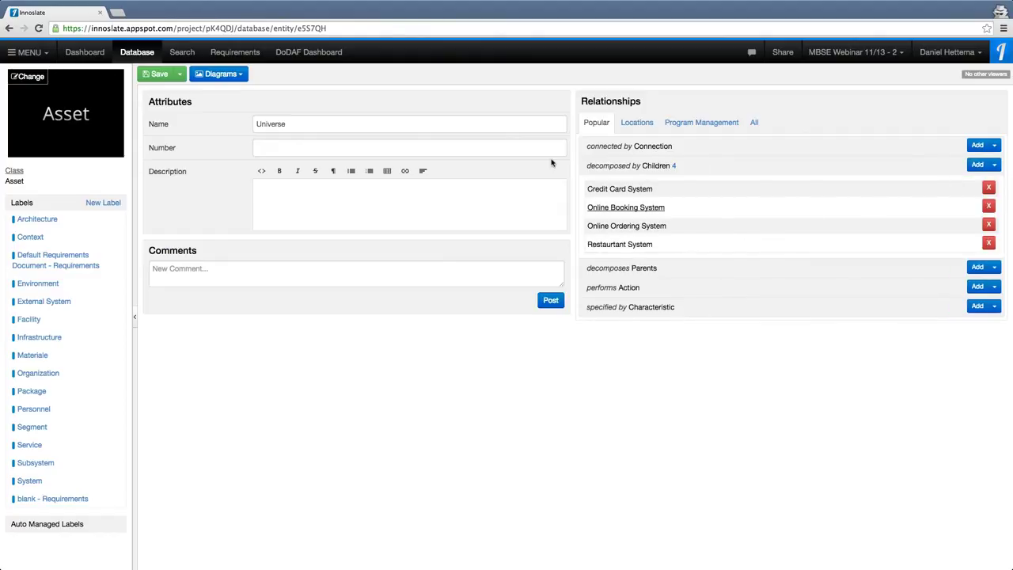
# - Open Universe's Hierarchy Chart and look at which diagrams can be opened for Restaurtant System
pyautogui.click(221, 77)
pyautogui.click(226, 120)
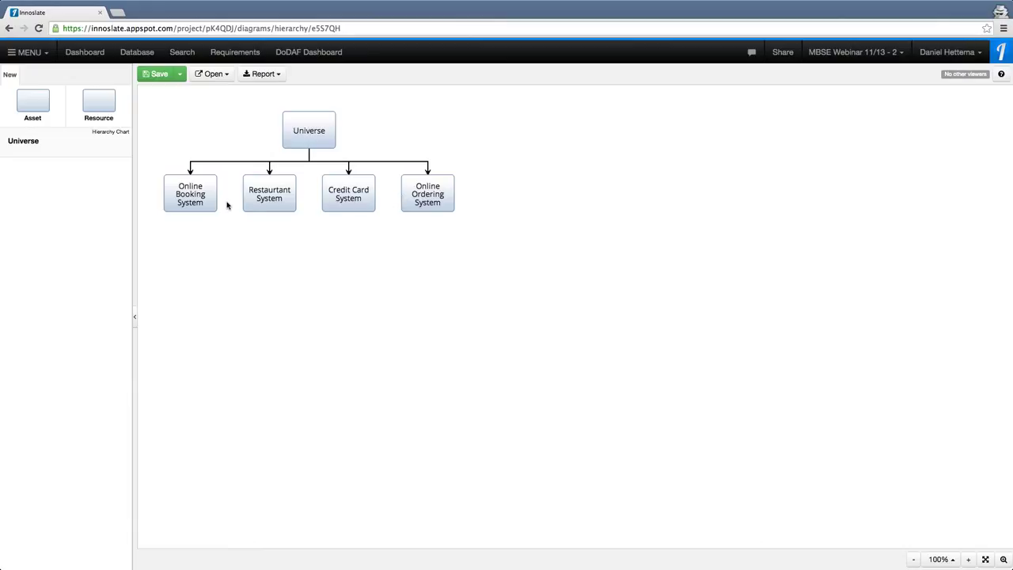
pyautogui.click(267, 191)
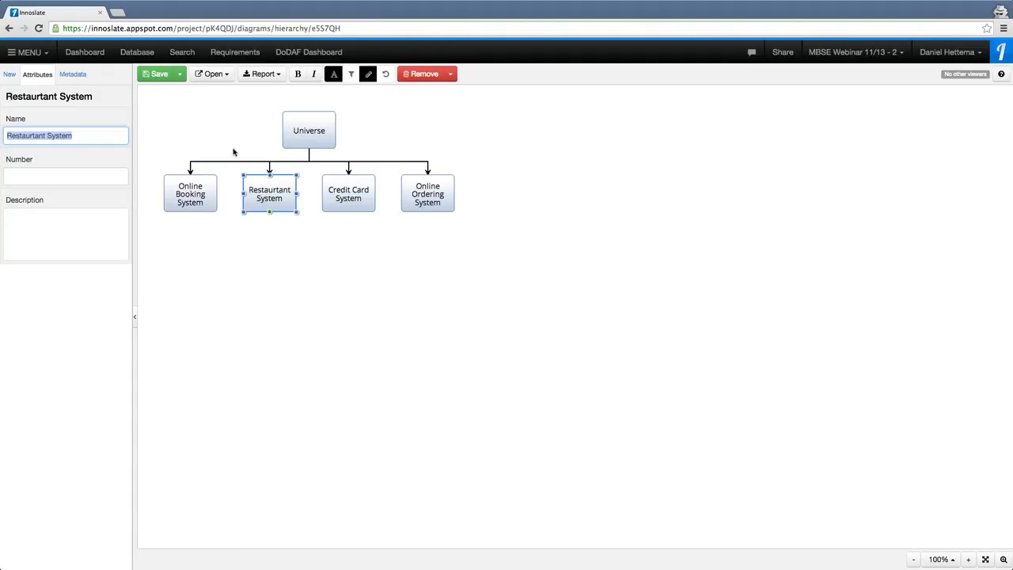
pyautogui.click(216, 75)
pyautogui.click(216, 76)
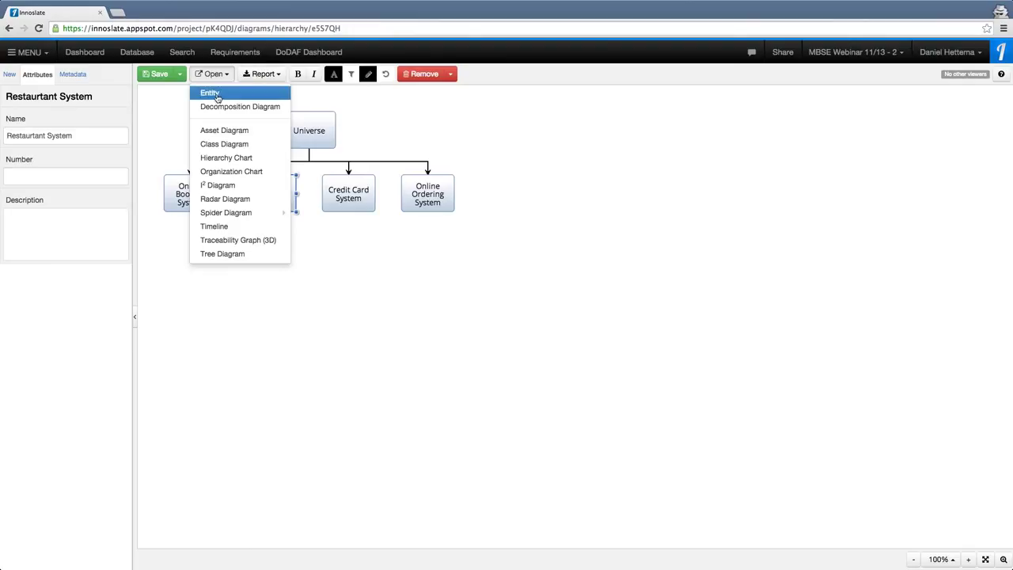
pyautogui.click(153, 116)
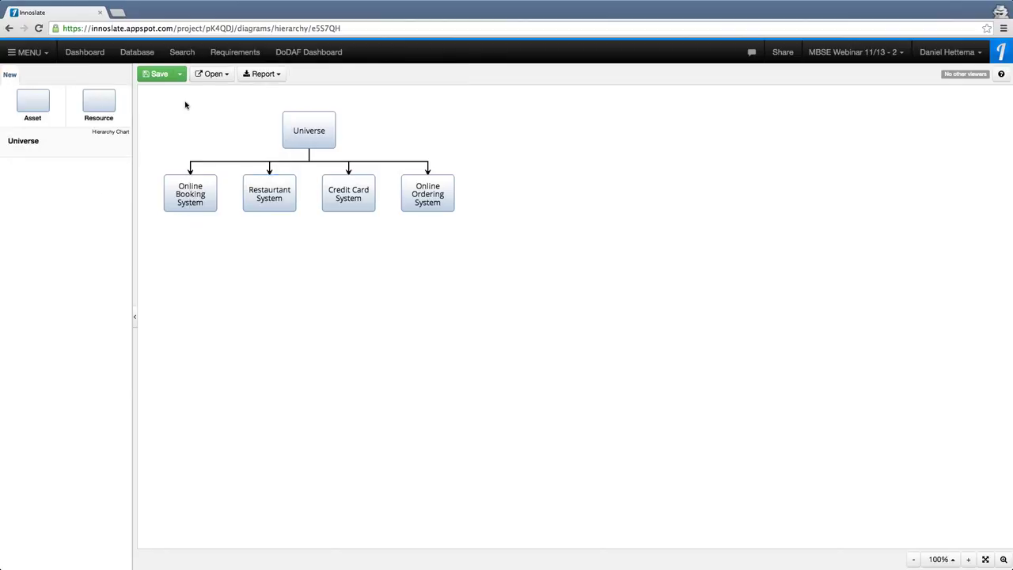
# - Open Universe's Asset Diagram and spread the Restaurtant, Online Ordering and Online Booking System blocks farther apart
pyautogui.click(212, 74)
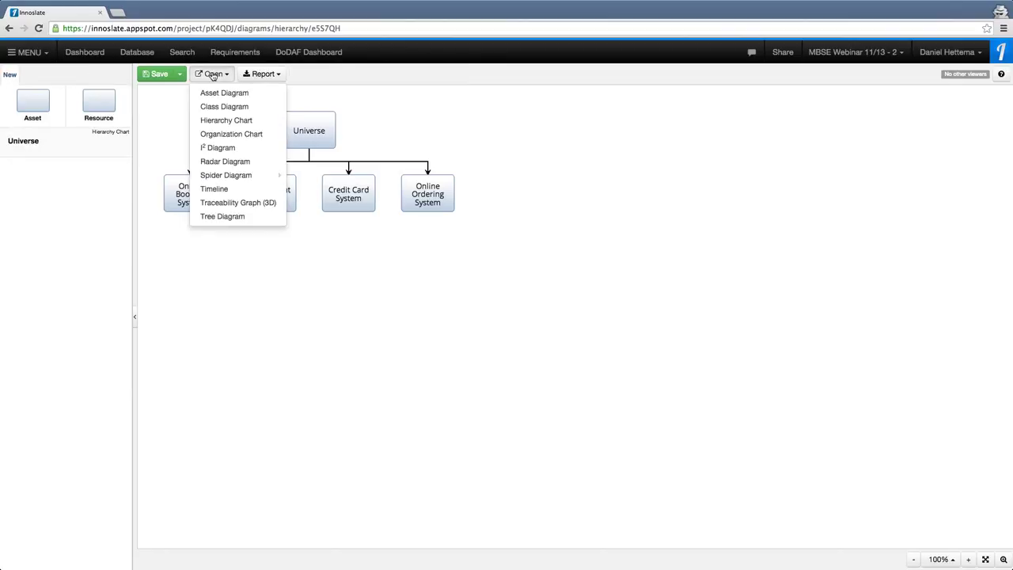
pyautogui.click(227, 95)
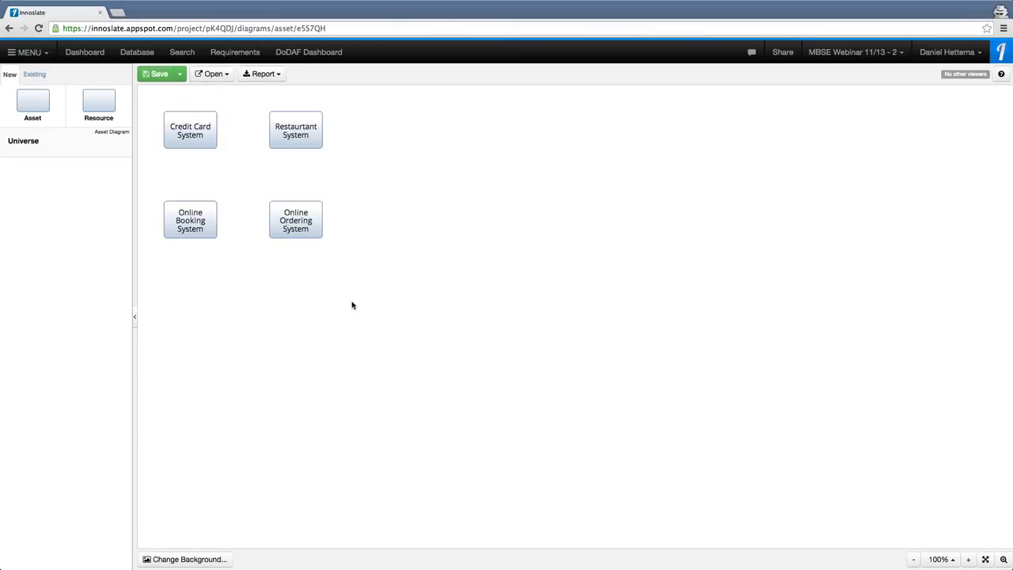
pyautogui.moveTo(308, 212); pyautogui.dragTo(379, 244)
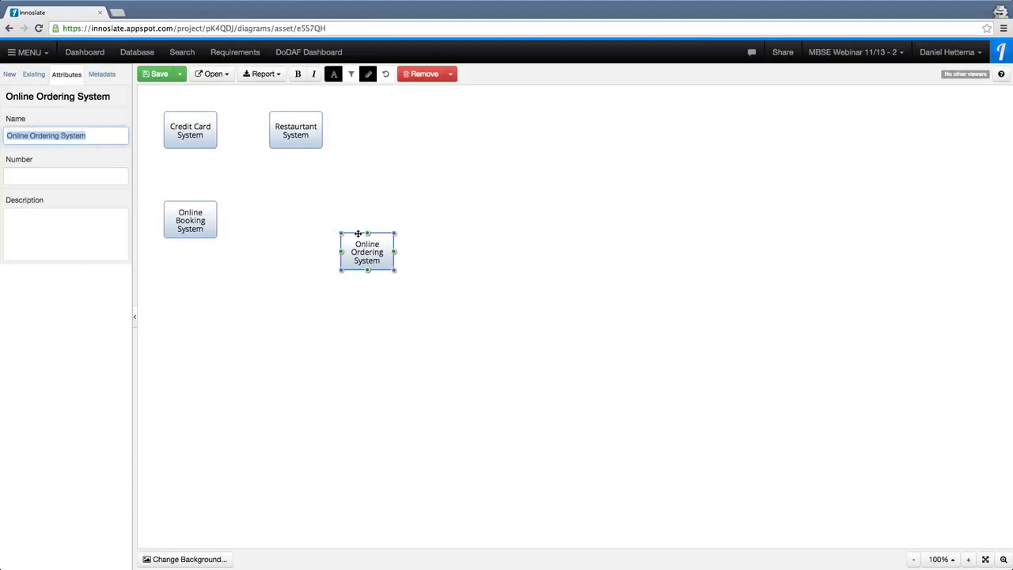
pyautogui.moveTo(310, 132); pyautogui.dragTo(486, 157)
pyautogui.moveTo(207, 218); pyautogui.dragTo(211, 298)
pyautogui.moveTo(356, 253); pyautogui.dragTo(395, 285)
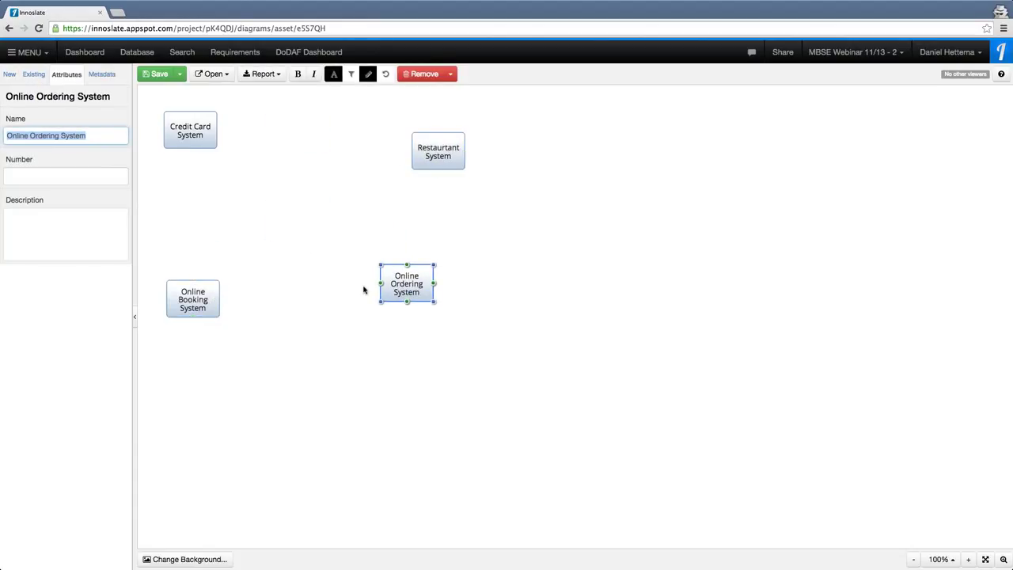
pyautogui.click(211, 318)
# - Connect Restaurtant System to Credit Card System, Online Booking System to Restaurtant System, and Online Ordering System to Credit Card System
pyautogui.click(436, 152)
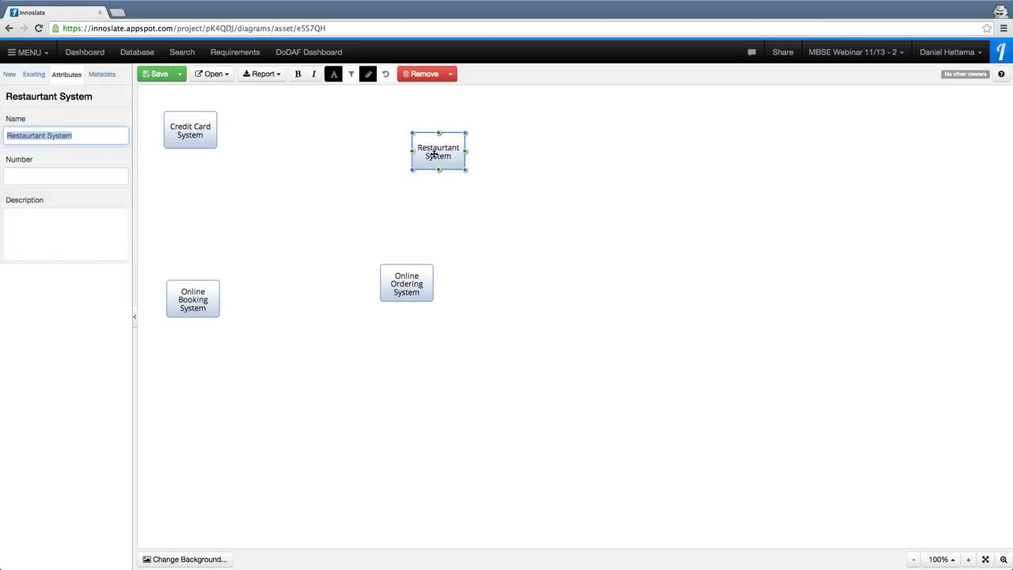
pyautogui.moveTo(412, 151); pyautogui.dragTo(206, 128)
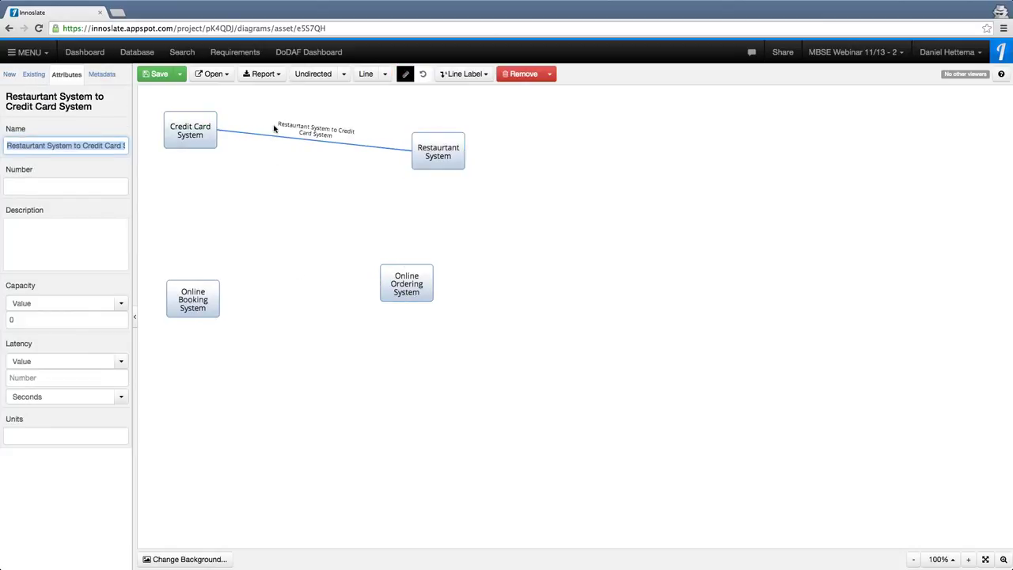
pyautogui.click(199, 293)
pyautogui.moveTo(193, 281); pyautogui.dragTo(416, 158)
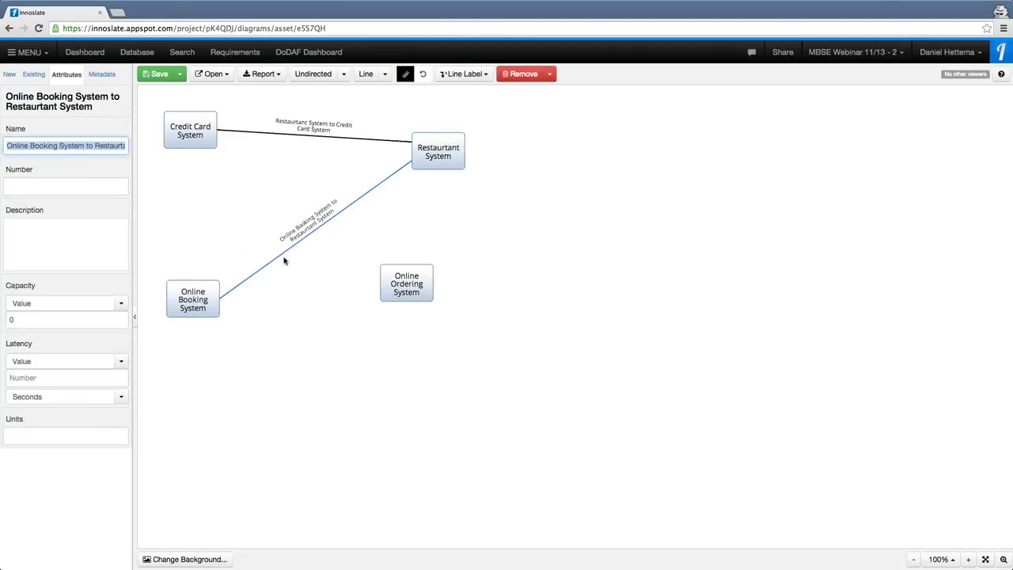
pyautogui.click(417, 288)
pyautogui.moveTo(283, 168); pyautogui.dragTo(185, 129)
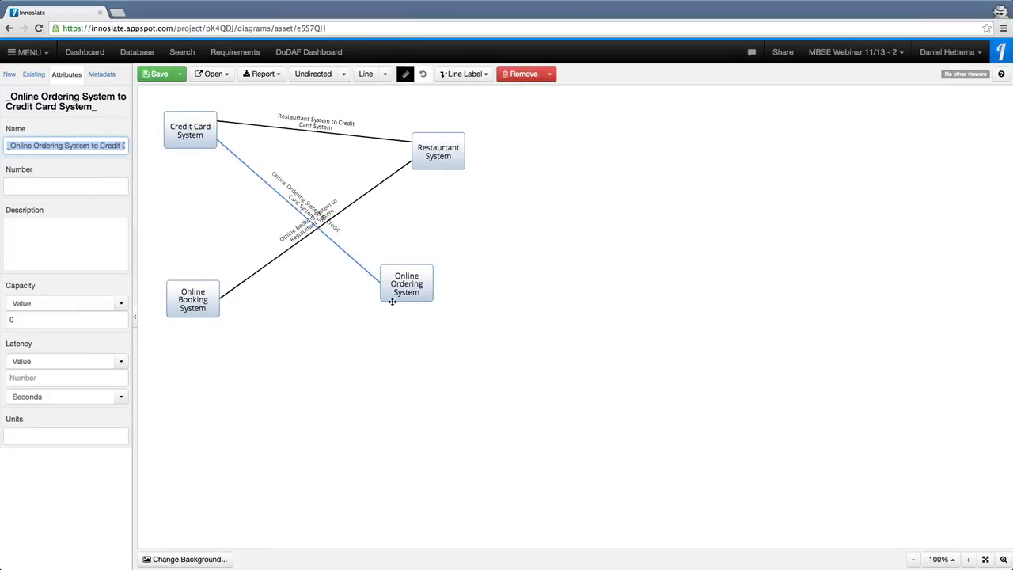
# - Reposition the Online Ordering and Online Booking System blocks to uncross their connections, and connect Online Ordering System to Restaurtant System
pyautogui.moveTo(379, 289); pyautogui.dragTo(183, 213)
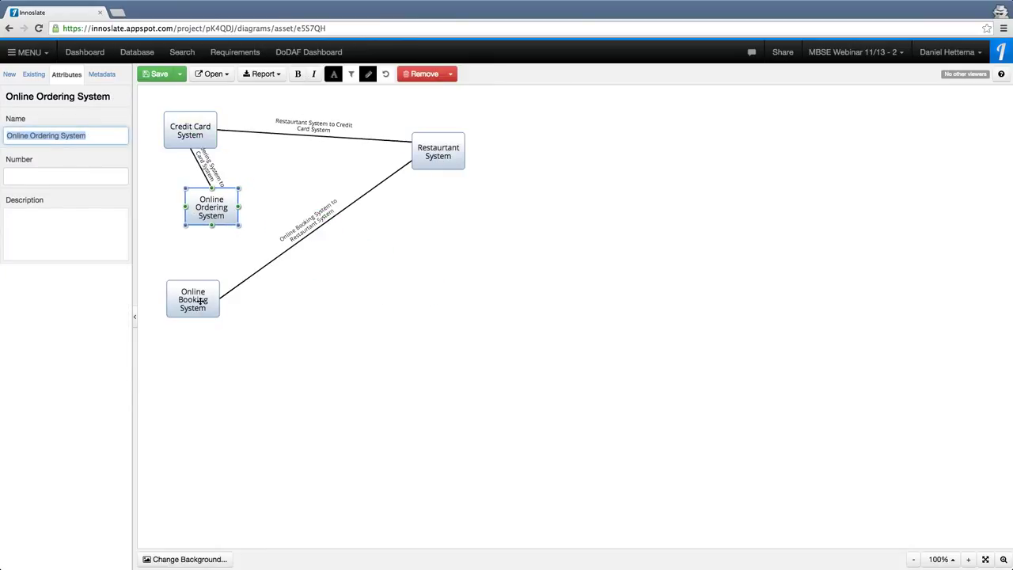
pyautogui.moveTo(202, 304); pyautogui.dragTo(374, 320)
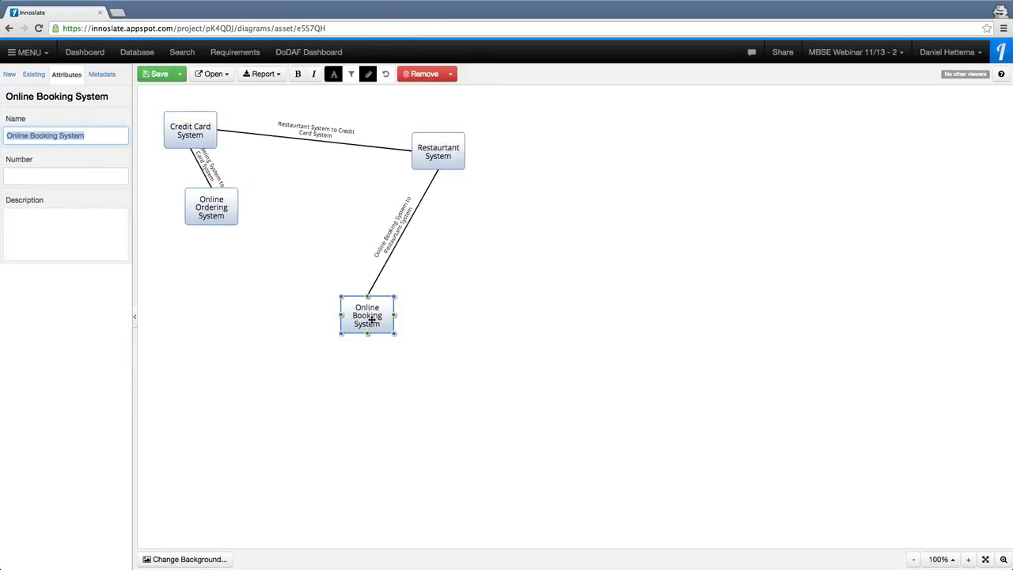
pyautogui.click(220, 206)
pyautogui.moveTo(239, 208); pyautogui.dragTo(410, 160)
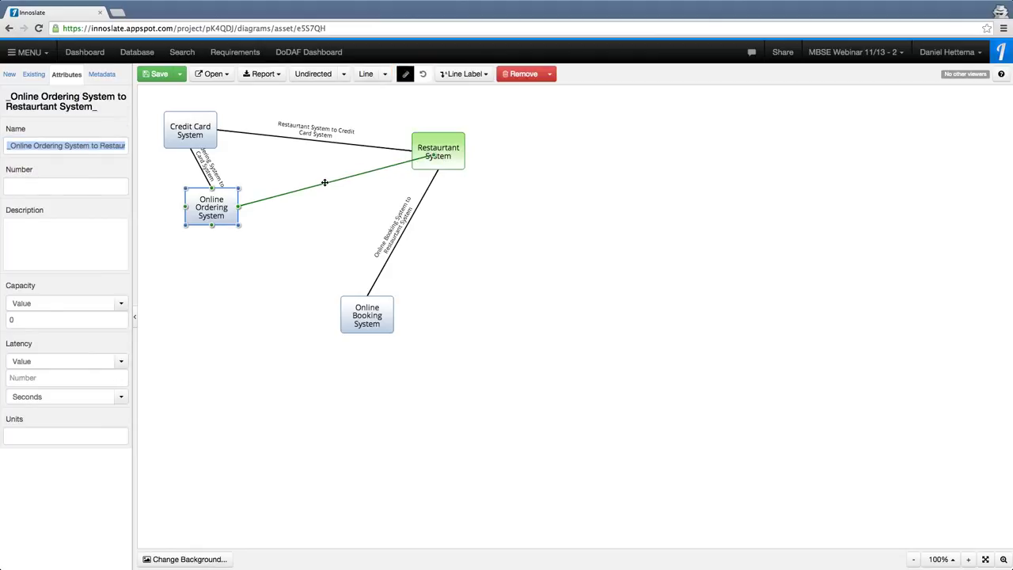
pyautogui.moveTo(211, 207); pyautogui.dragTo(214, 266)
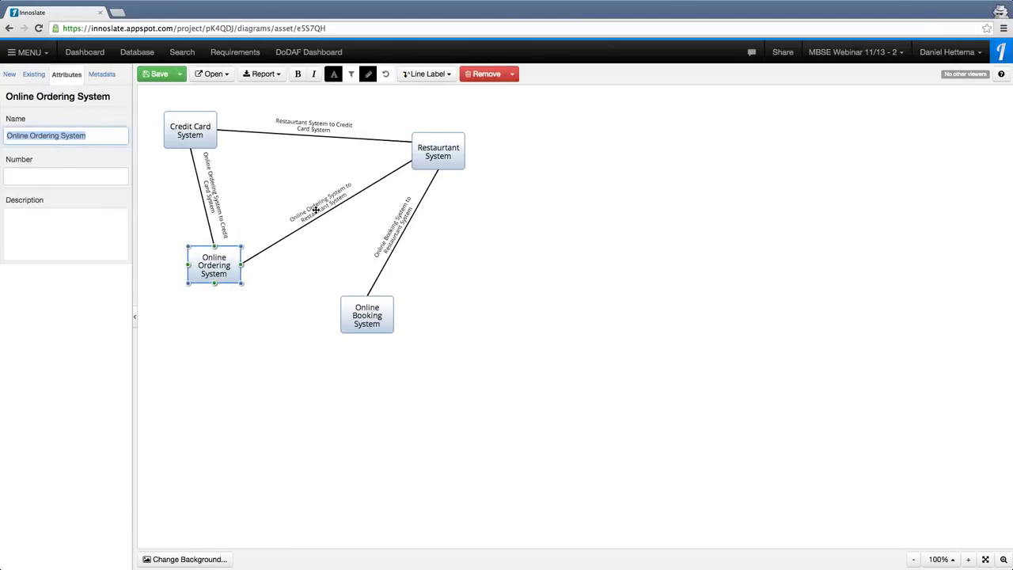
# - Rename the connection between Online Ordering System and Restaurtant System to Orders
pyautogui.click(316, 210)
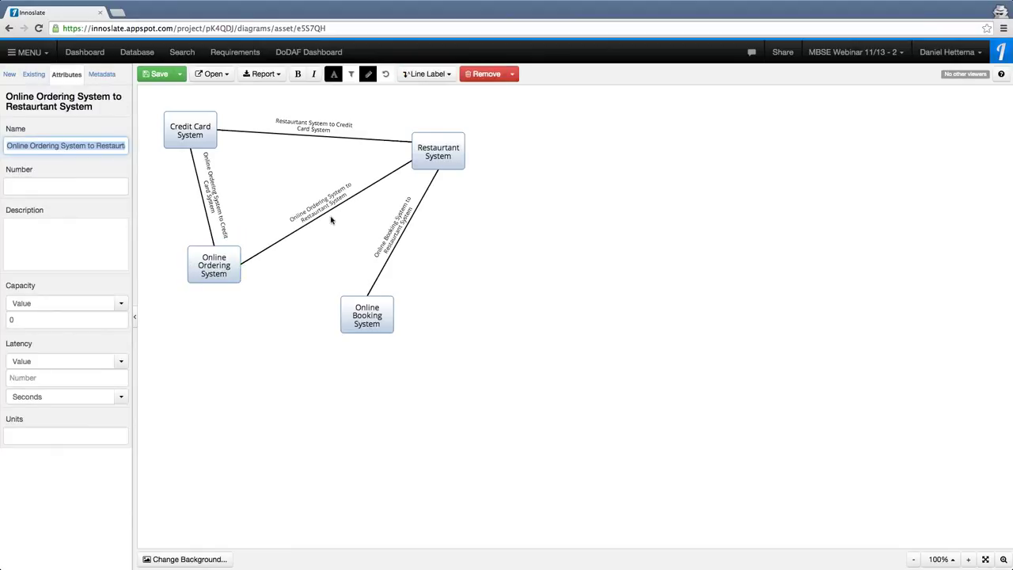
pyautogui.write('Orde')
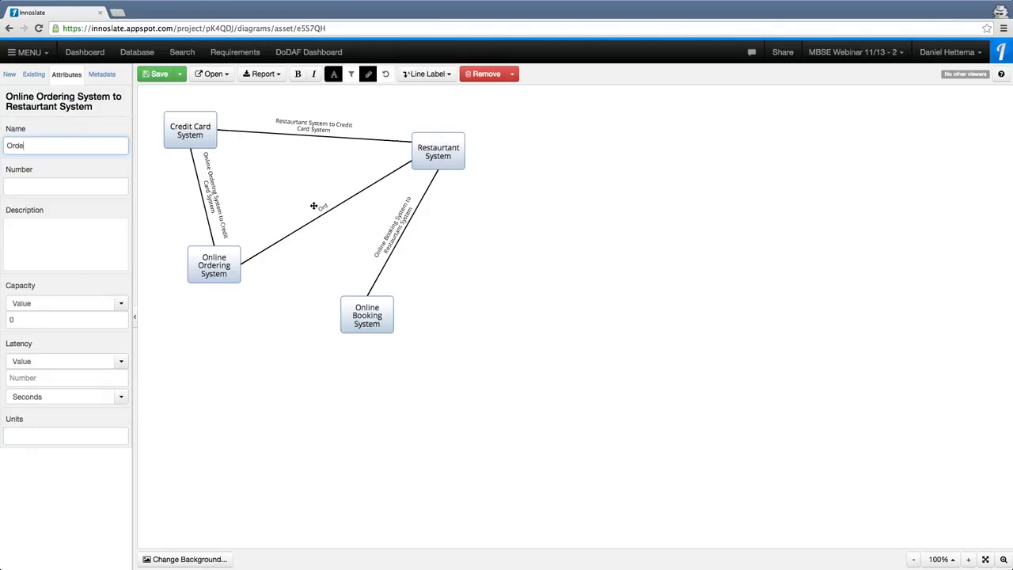
pyautogui.write('s')
pyautogui.click(279, 295)
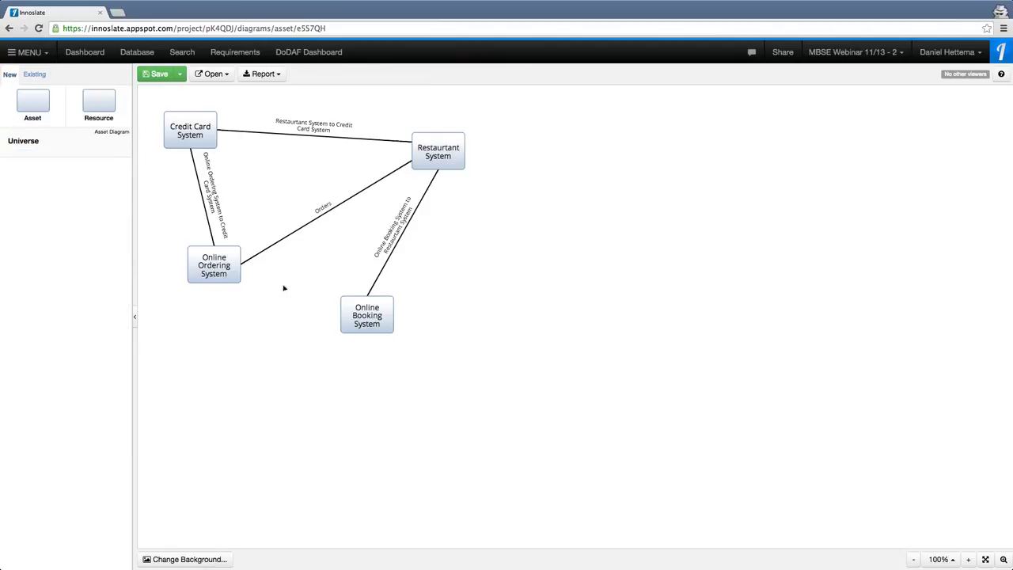
# - Hide the center labels of the Orders connection and the Online Ordering System to Credit Card System connection
pyautogui.click(319, 210)
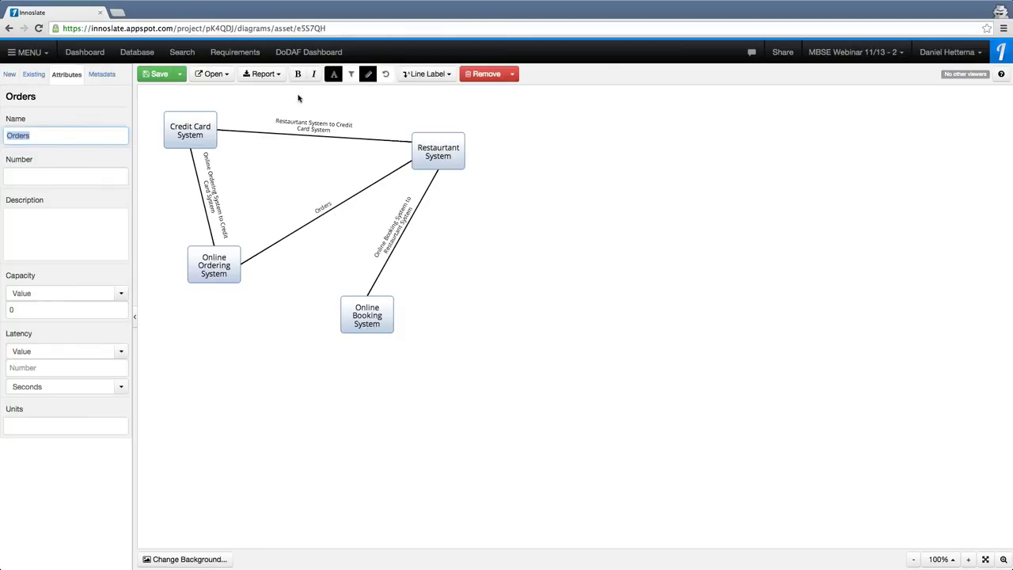
pyautogui.click(442, 75)
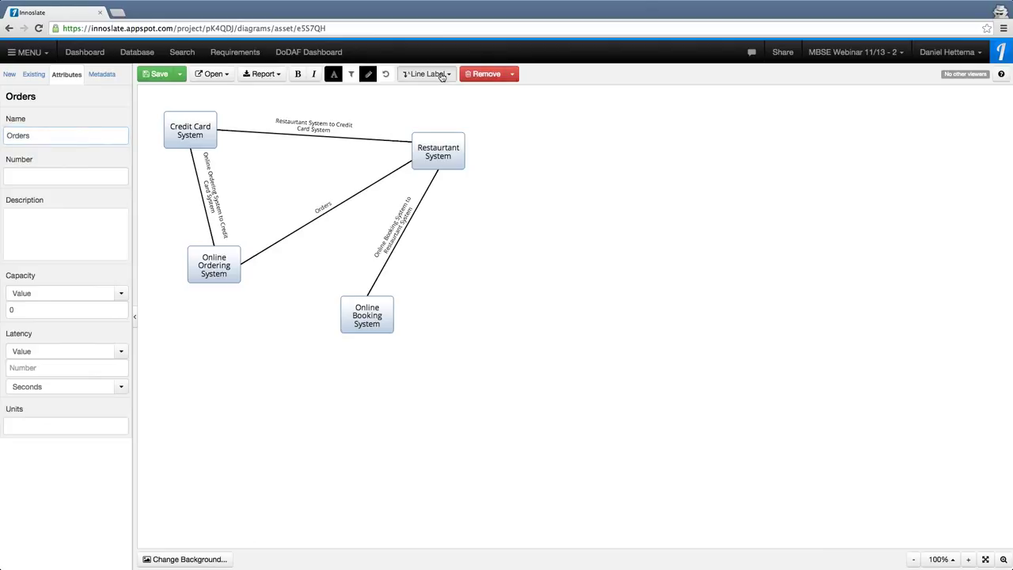
pyautogui.click(442, 74)
pyautogui.click(428, 92)
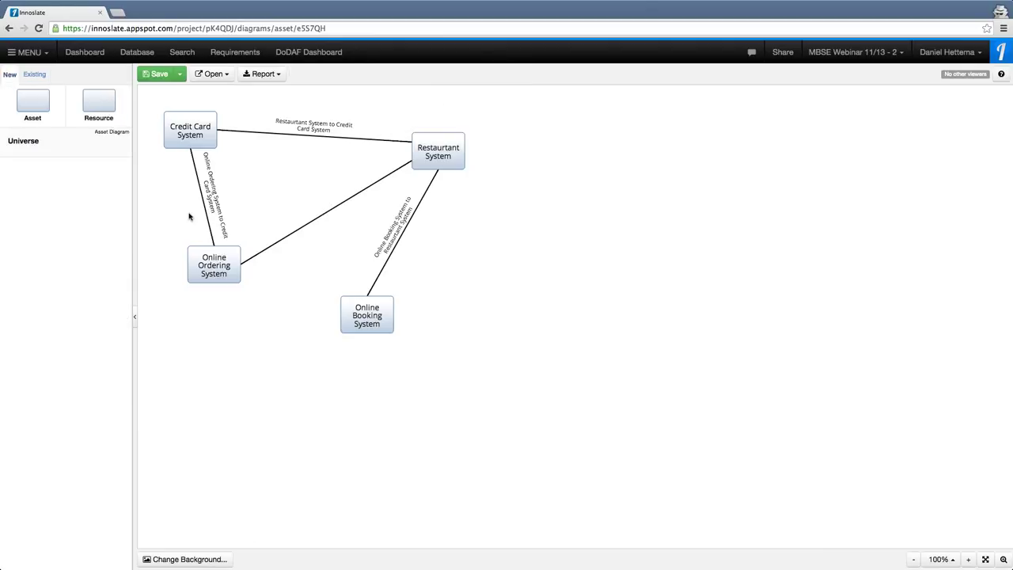
pyautogui.click(205, 206)
pyautogui.click(463, 74)
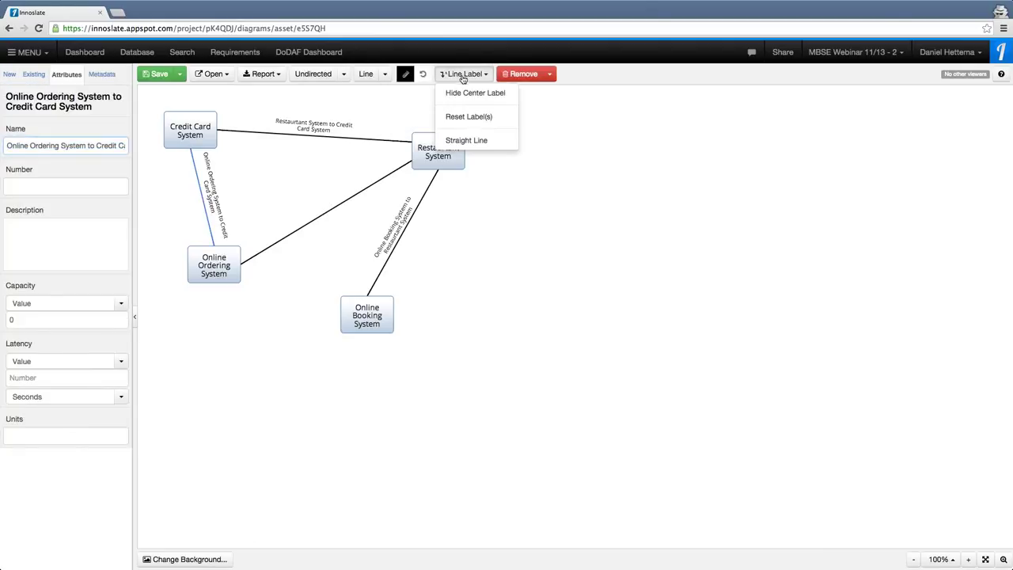
pyautogui.click(469, 95)
# - Hide the center labels of the Restaurtant System to Credit Card System and Online Booking System to Restaurtant System connections
pyautogui.click(323, 137)
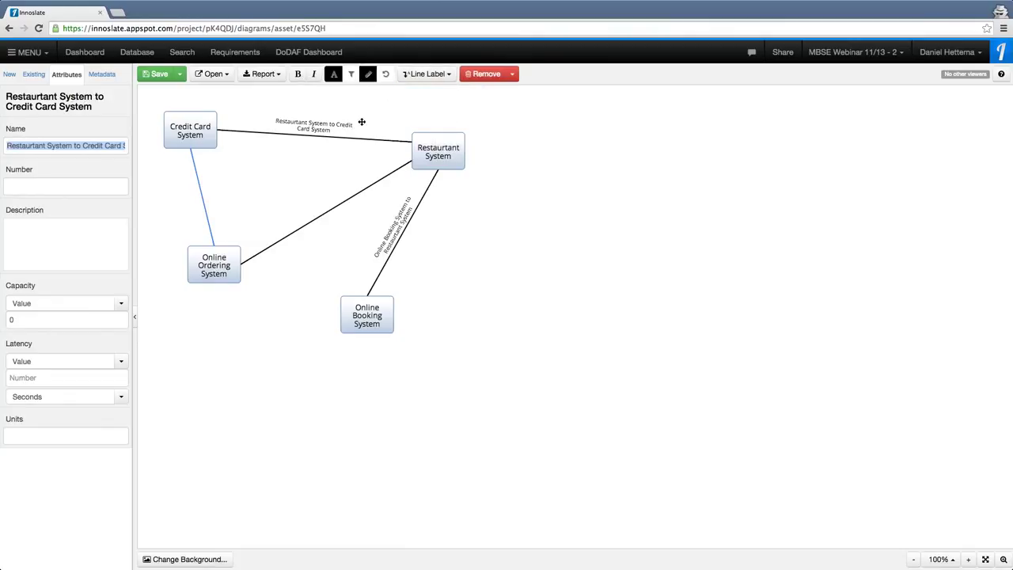
pyautogui.click(428, 74)
pyautogui.click(427, 94)
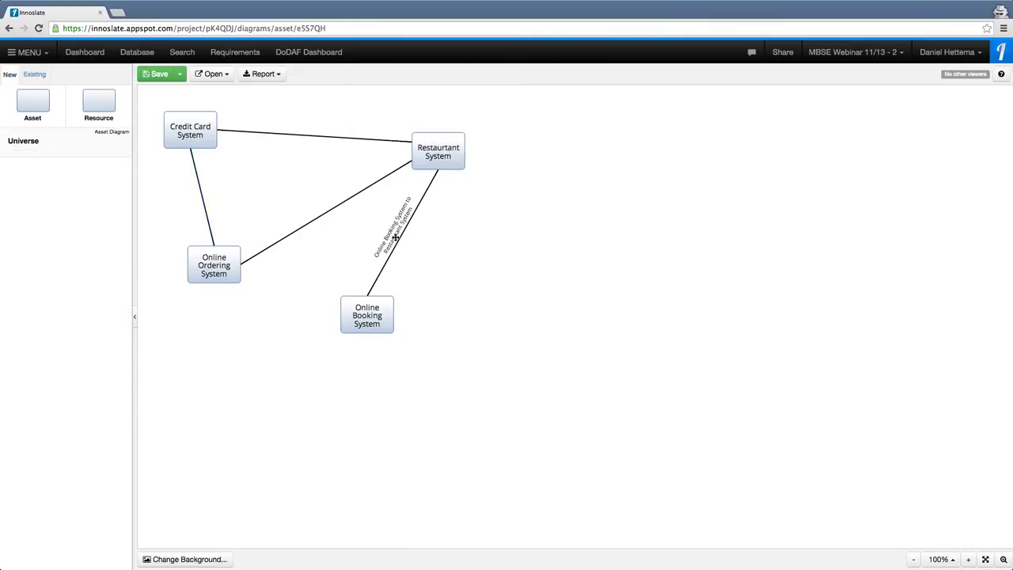
pyautogui.click(399, 234)
pyautogui.click(428, 73)
pyautogui.click(431, 94)
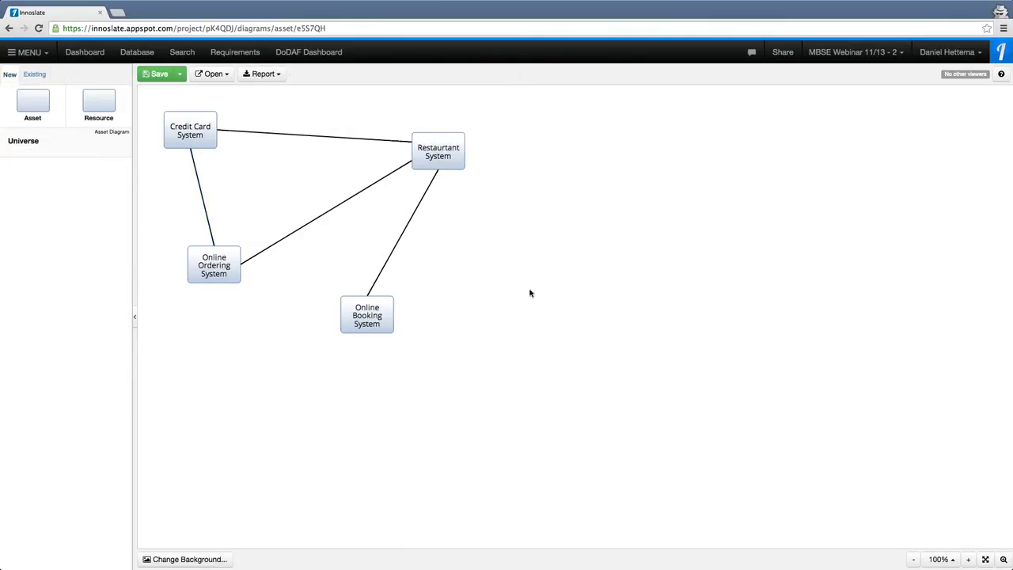
# - Move the Online Ordering System block slightly down and the Online Booking System block slightly up and right
pyautogui.moveTo(217, 271); pyautogui.dragTo(217, 295)
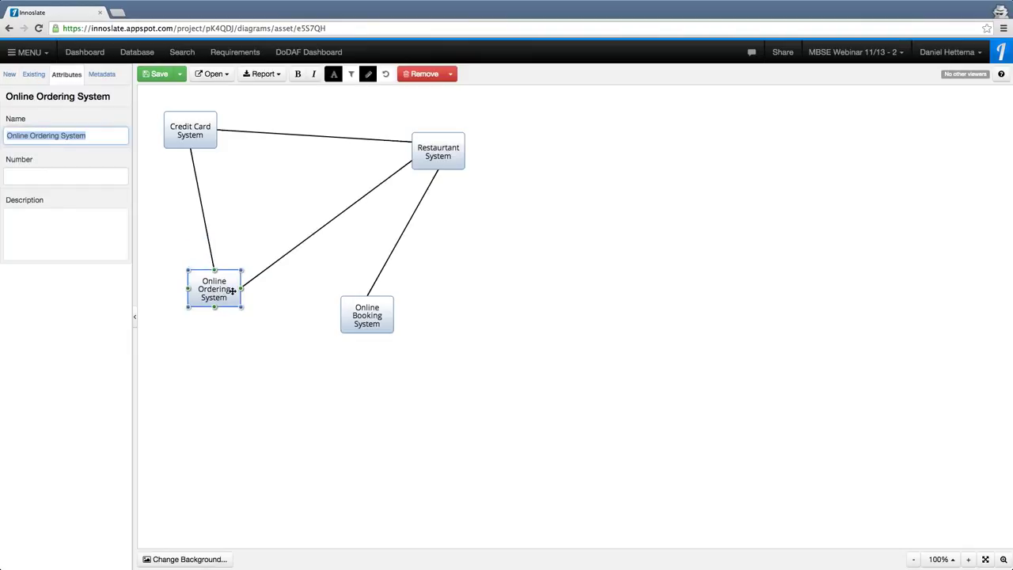
pyautogui.click(379, 317)
pyautogui.moveTo(380, 315); pyautogui.dragTo(384, 314)
pyautogui.click(299, 357)
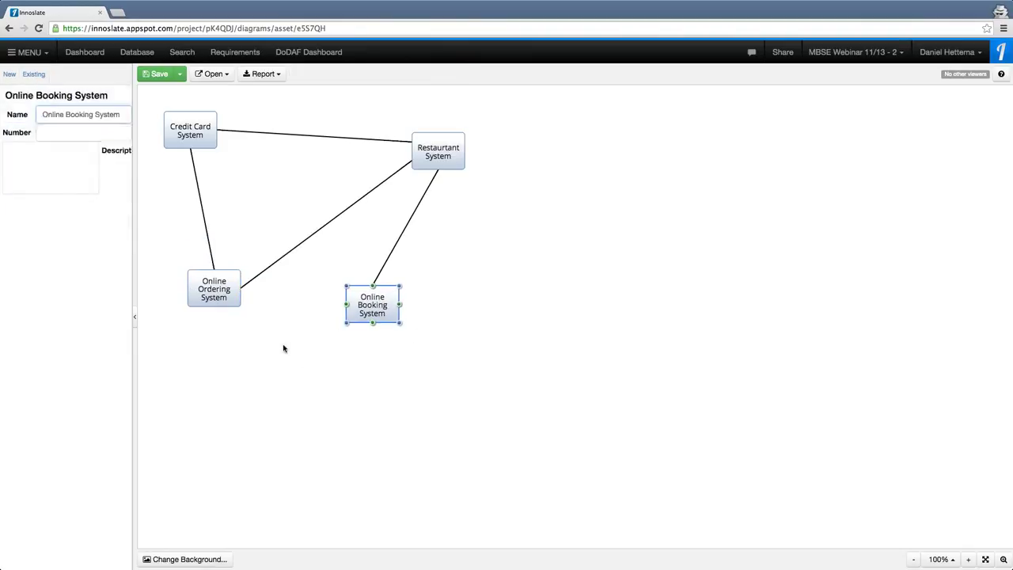
# - Change the connection between Credit Card System and Online Ordering System to a dashed line
pyautogui.click(199, 198)
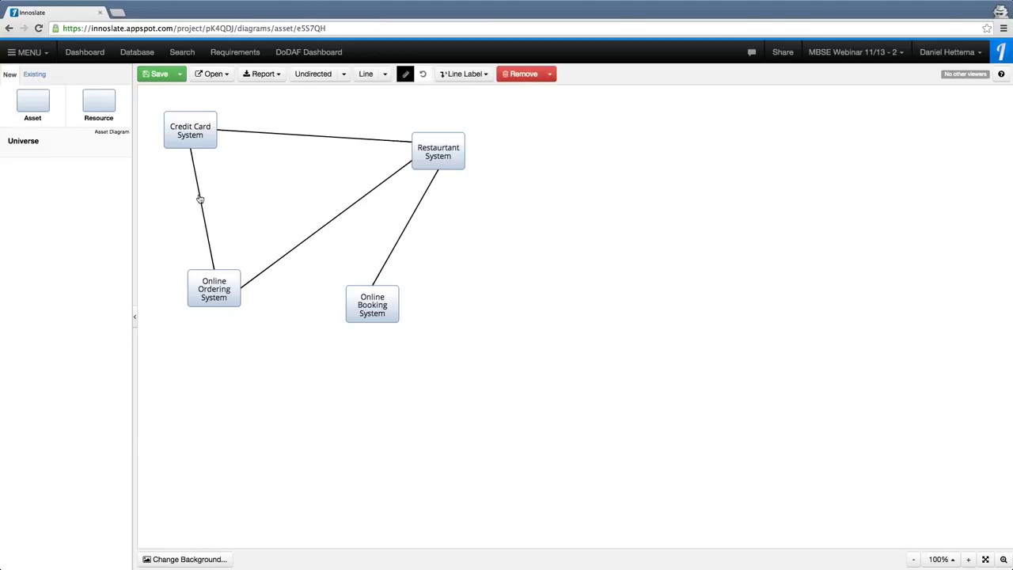
pyautogui.click(390, 77)
pyautogui.click(380, 103)
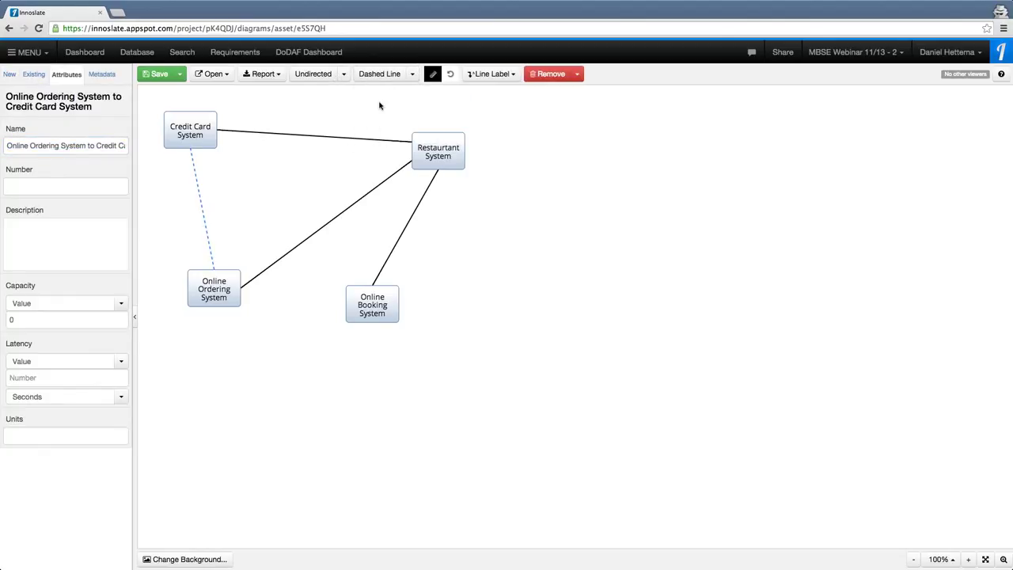
pyautogui.click(291, 176)
# - Set credit card.jpg as the Credit Card System's image and enlarge the block so its full name fits
pyautogui.click(183, 138)
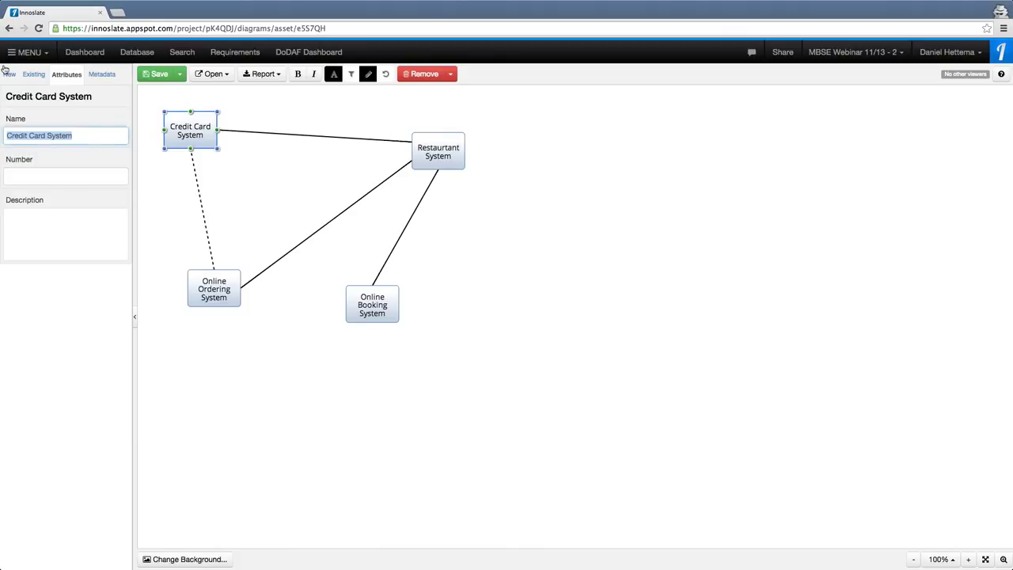
pyautogui.click(103, 76)
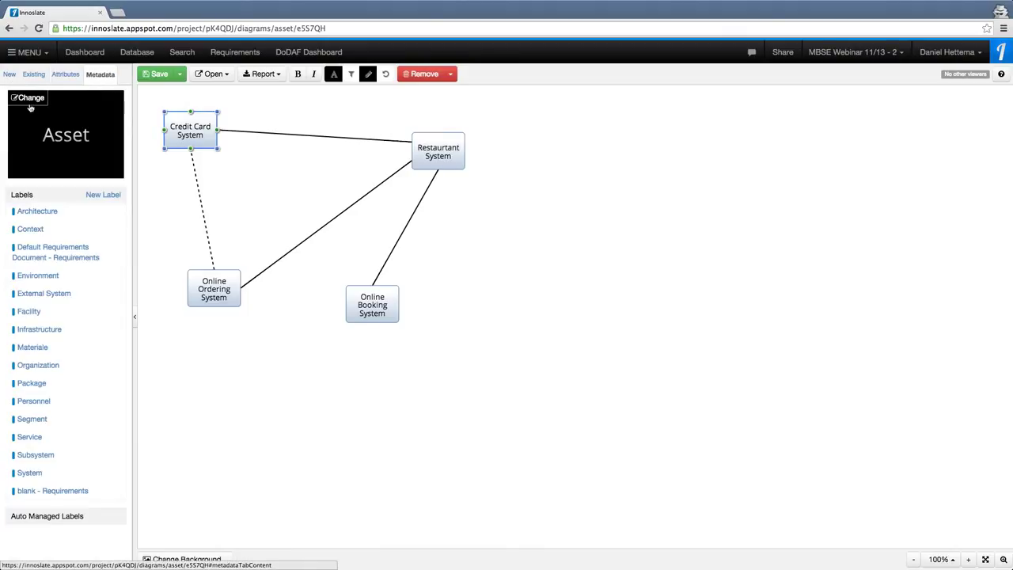
pyautogui.click(21, 99)
pyautogui.click(475, 84)
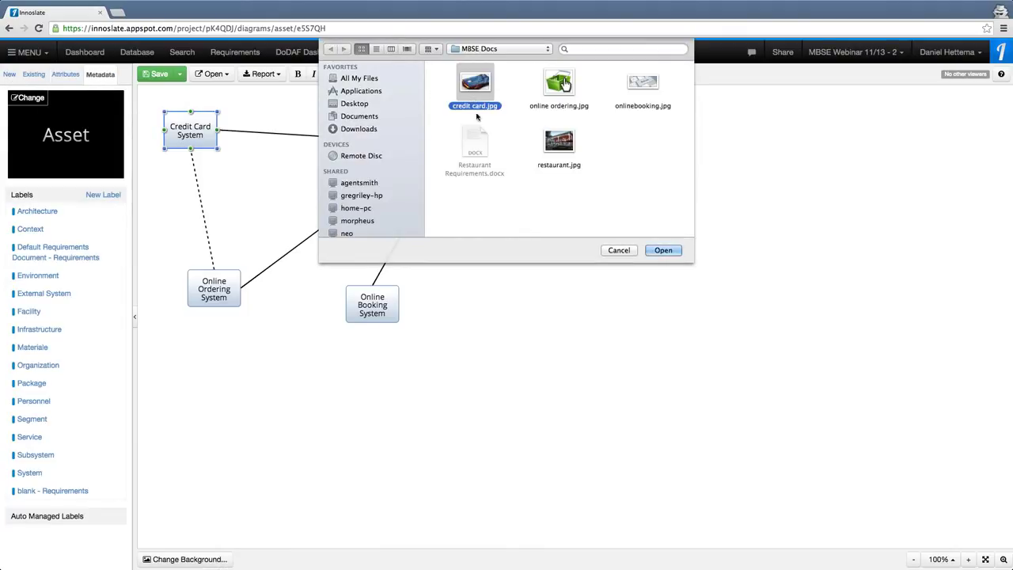
pyautogui.click(662, 250)
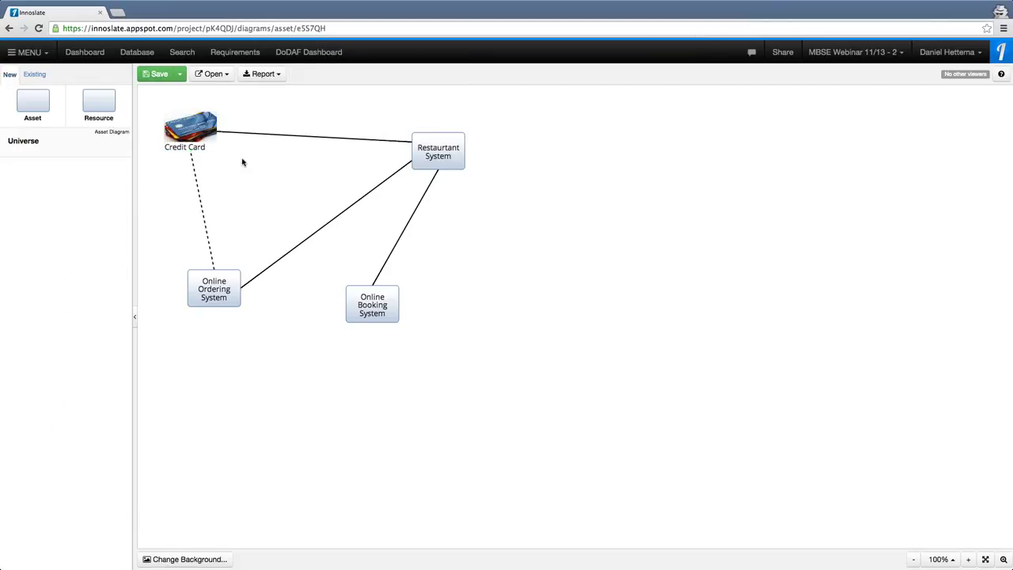
pyautogui.click(197, 131)
pyautogui.moveTo(217, 143); pyautogui.dragTo(255, 180)
pyautogui.click(274, 177)
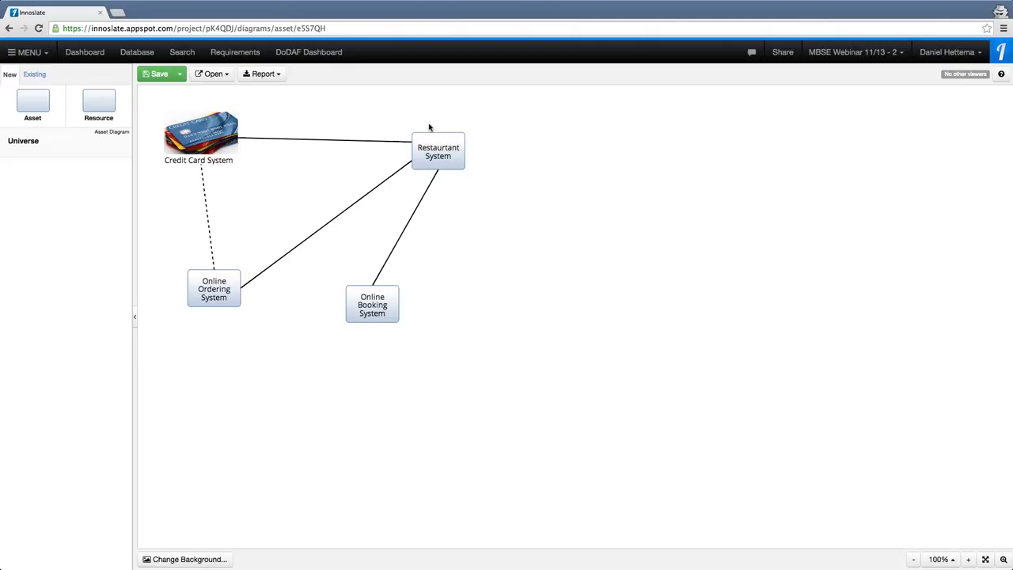
# - Open the Restaurtant System's entity view from the asset diagram
pyautogui.click(424, 163)
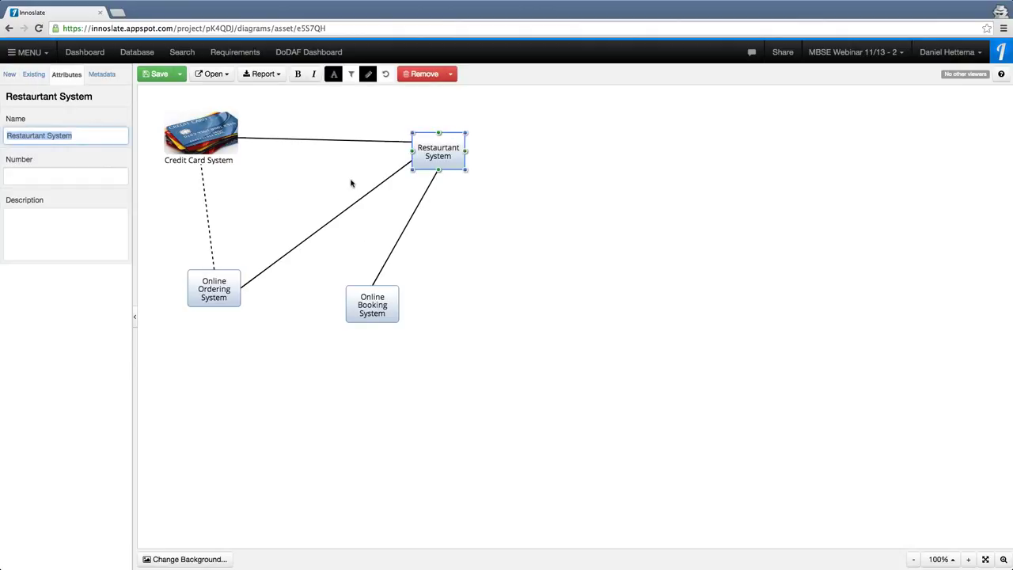
pyautogui.click(212, 75)
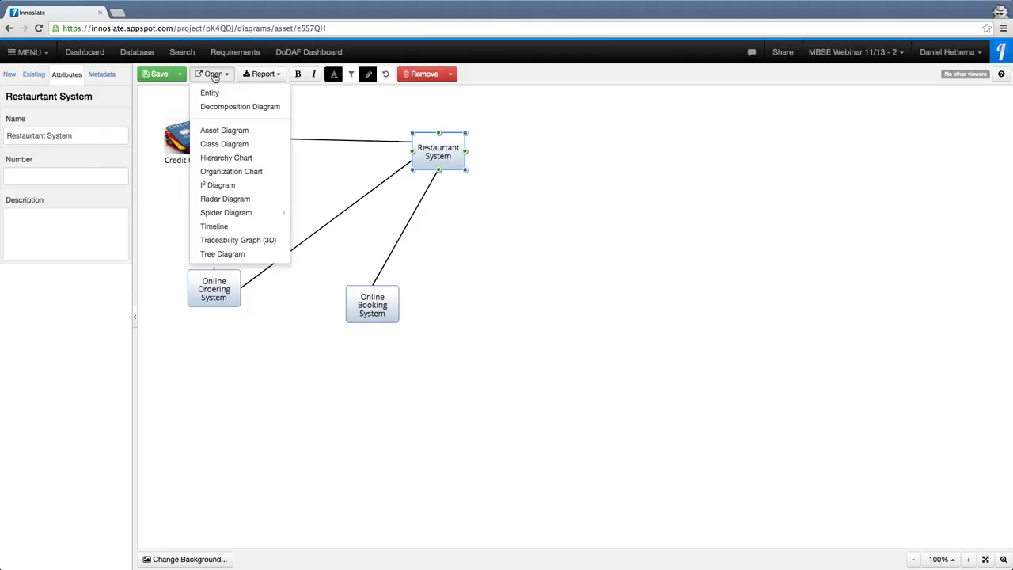
pyautogui.click(216, 94)
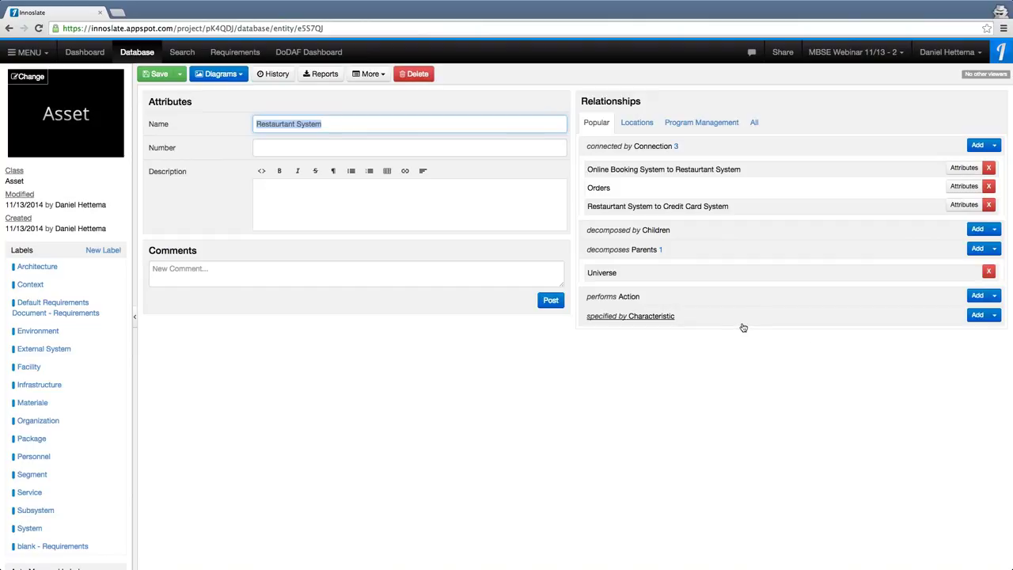
# - Add a new characteristic named Minimum number of waters with value 3 to the Restaurtant System
pyautogui.click(995, 317)
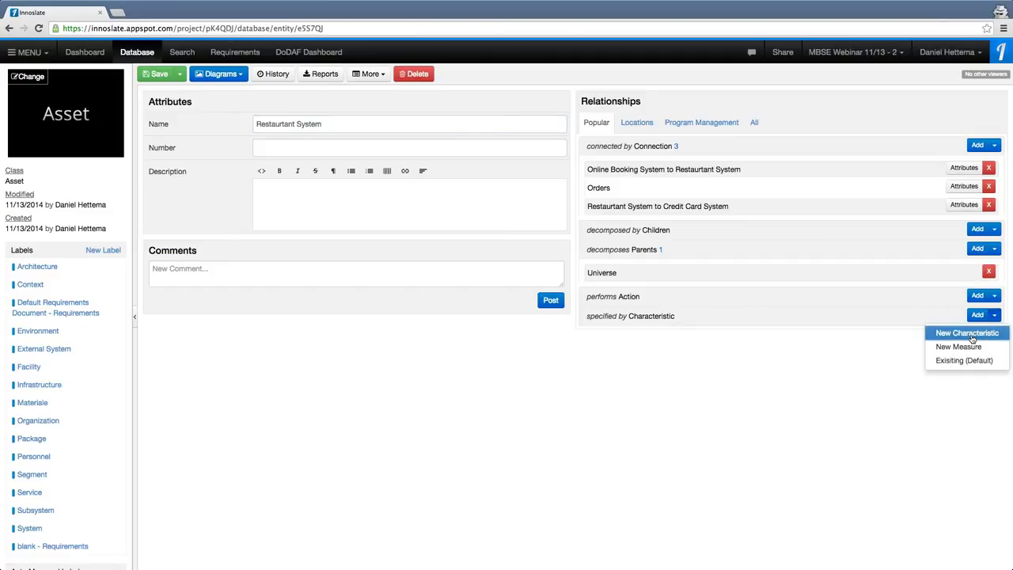
pyautogui.click(972, 339)
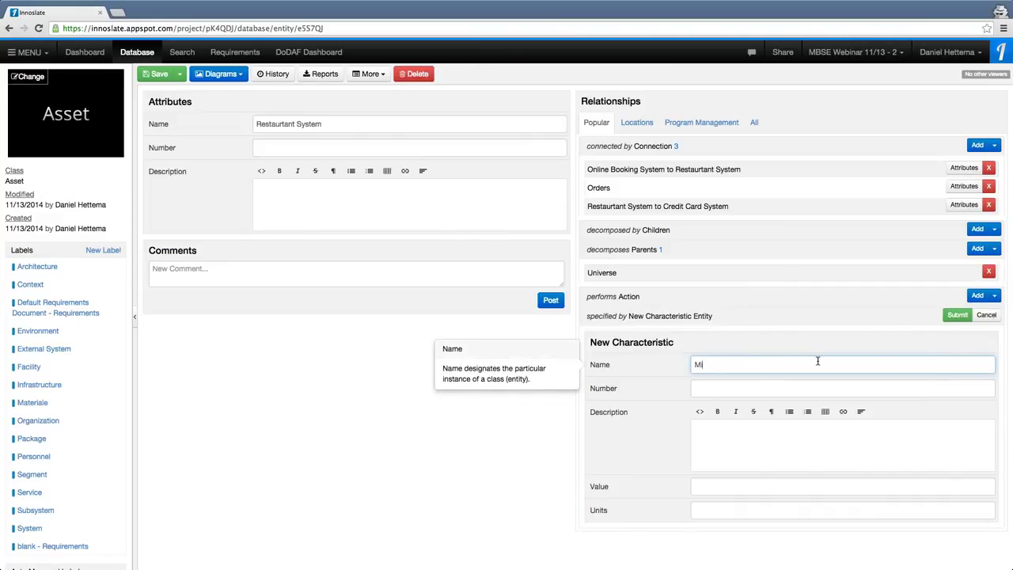
pyautogui.write('Minimum number of waters')
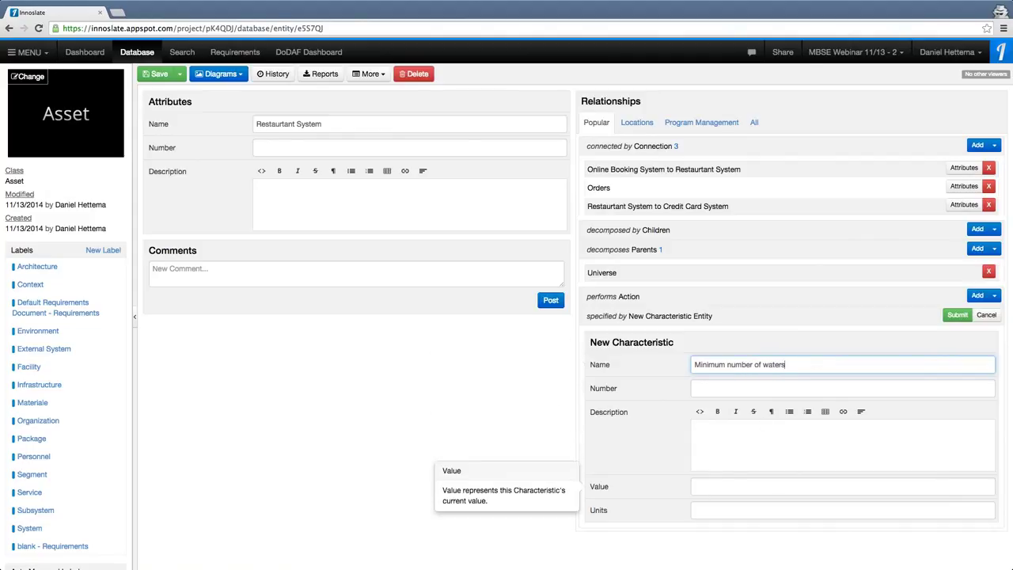
pyautogui.click(702, 490)
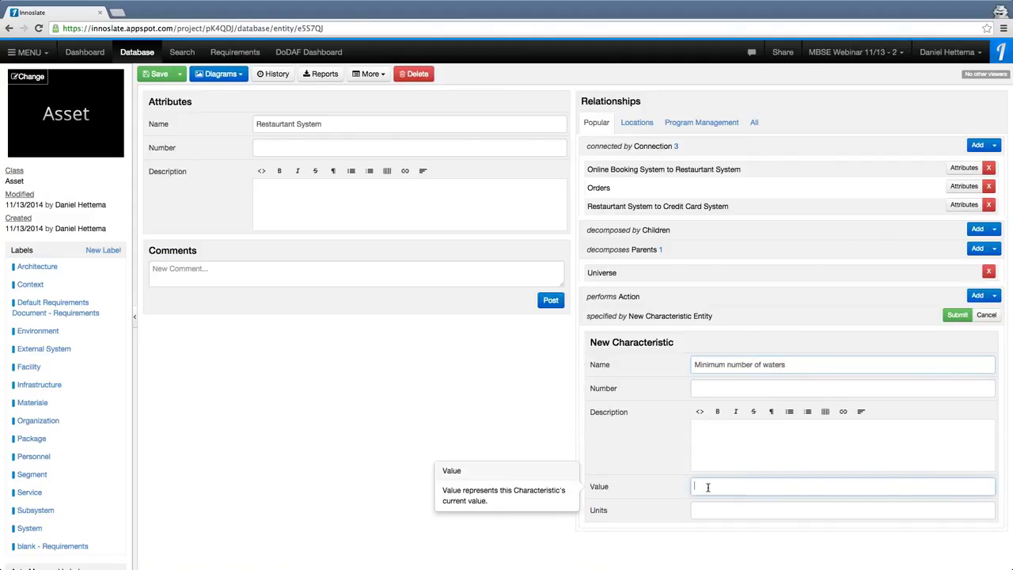
pyautogui.write('3')
pyautogui.click(957, 315)
# - Add a new characteristic named Maximum number of guests with value 45 to the Restaurtant System
pyautogui.click(995, 315)
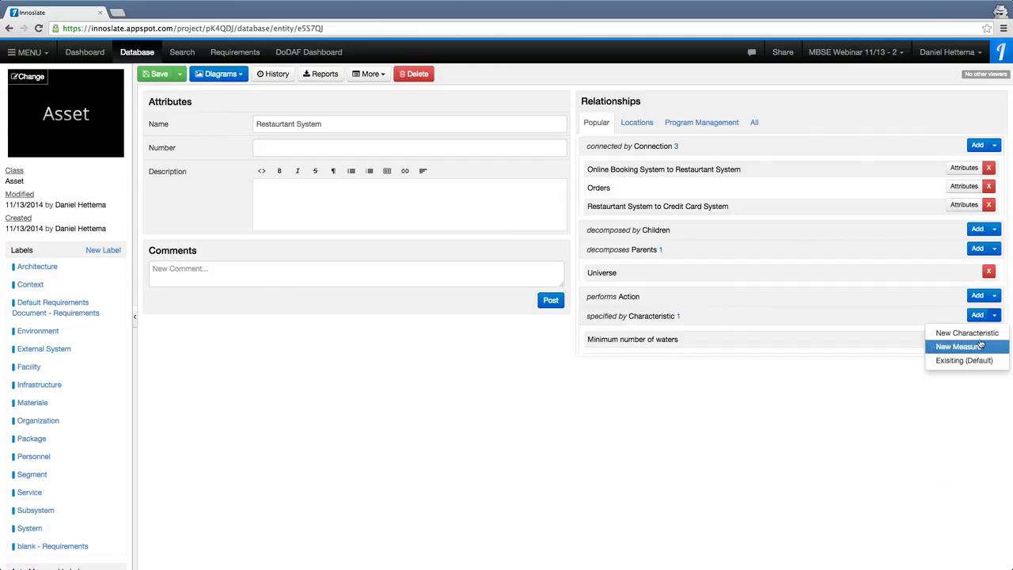
pyautogui.click(982, 346)
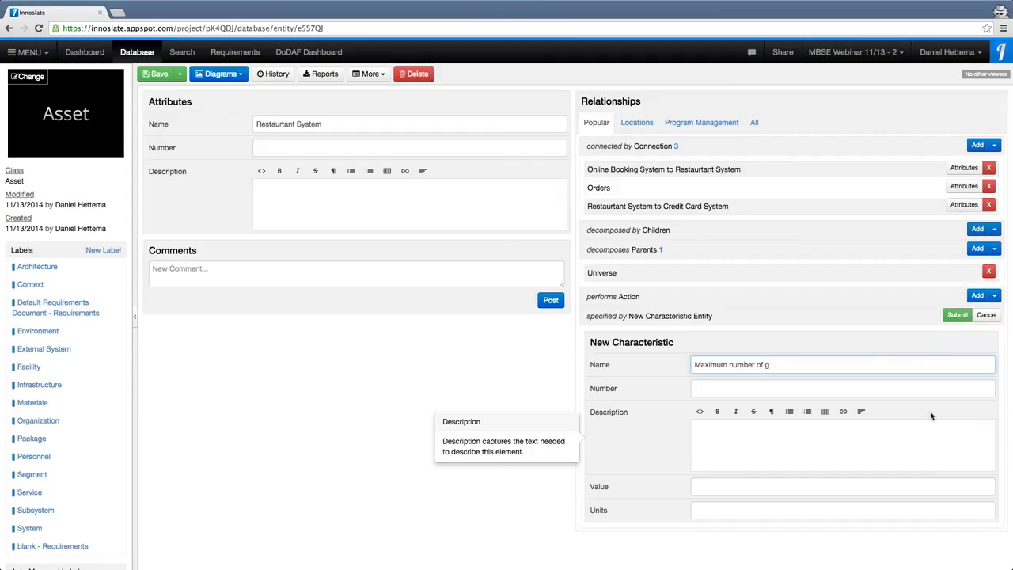
pyautogui.write('Maximum number of guests')
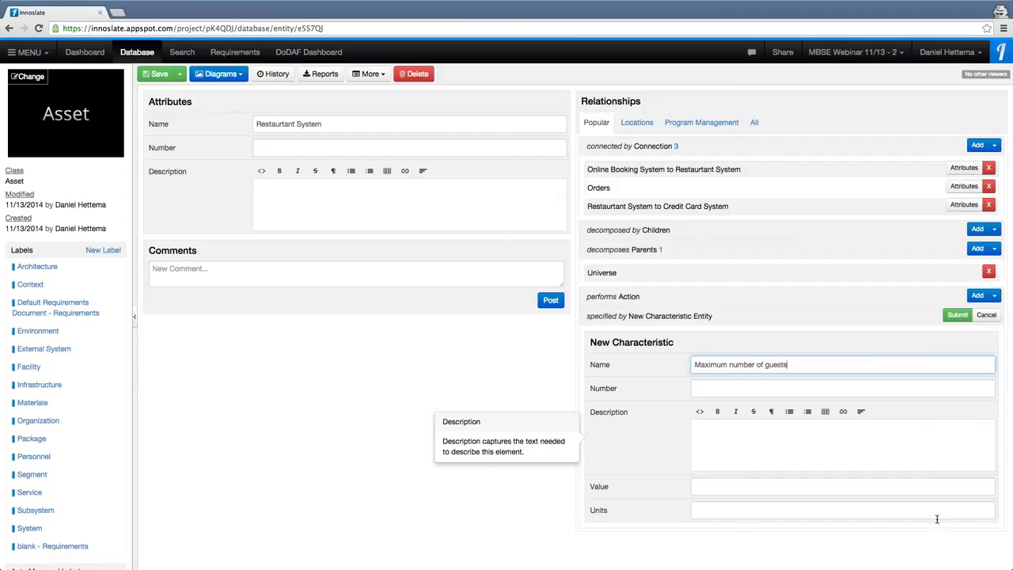
pyautogui.click(754, 487)
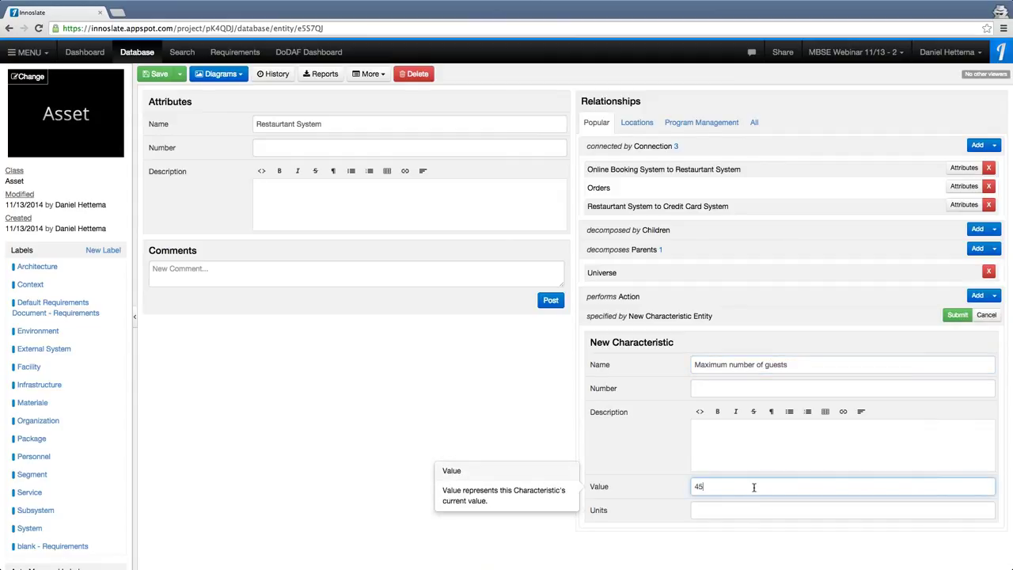
pyautogui.write('45')
pyautogui.click(957, 315)
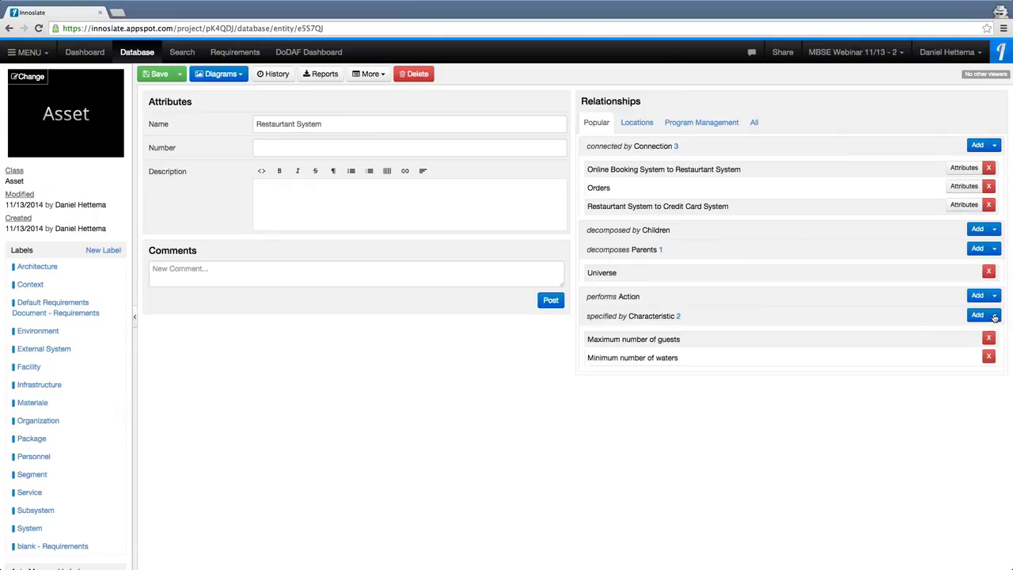
# - Add a new characteristic named Minimum number of kitchen staff with value 4 to the Restaurtant System
pyautogui.click(995, 316)
pyautogui.click(965, 331)
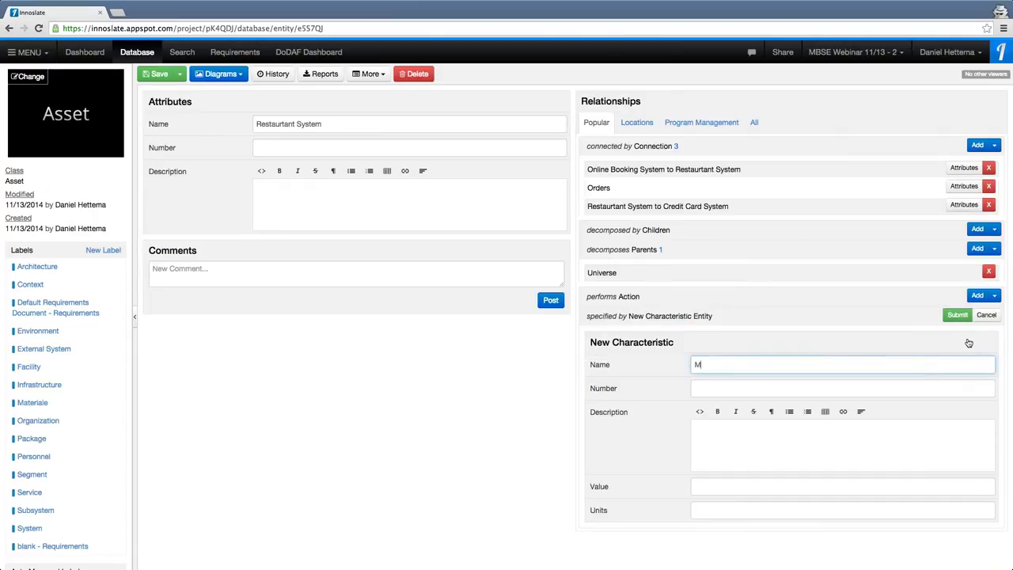
pyautogui.write('Minimum number of kitchen staff')
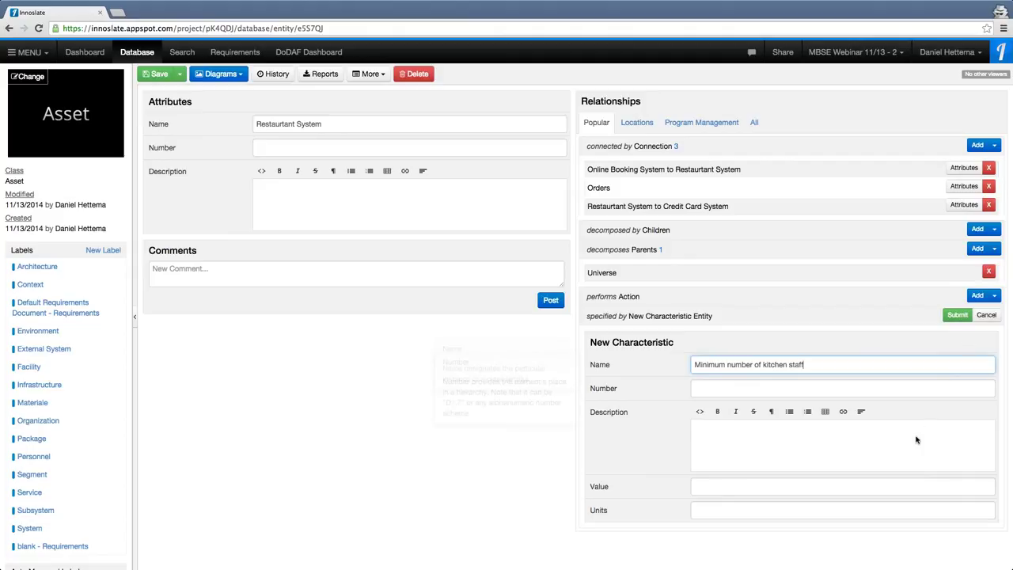
pyautogui.click(751, 484)
pyautogui.write('4')
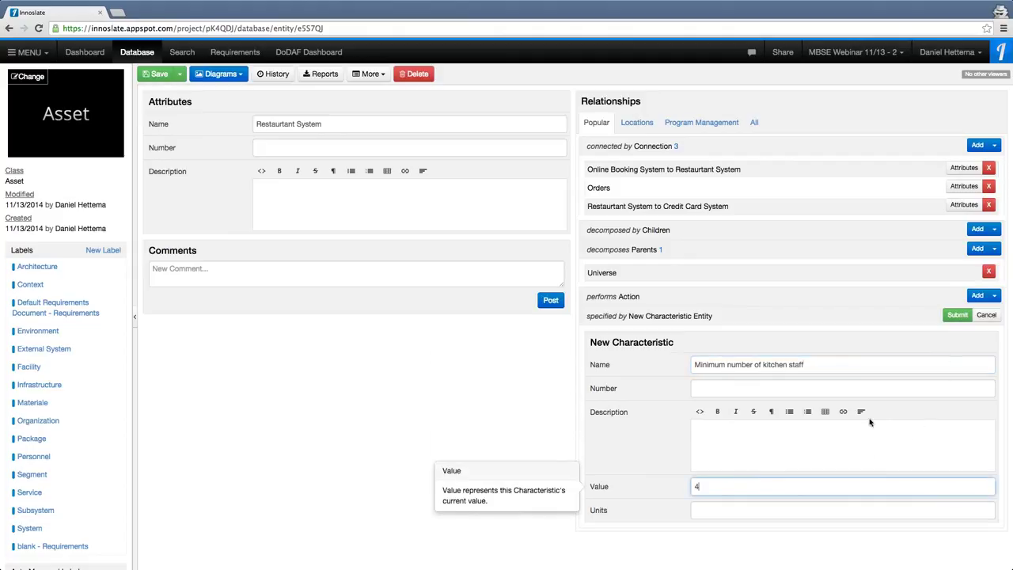
pyautogui.click(957, 315)
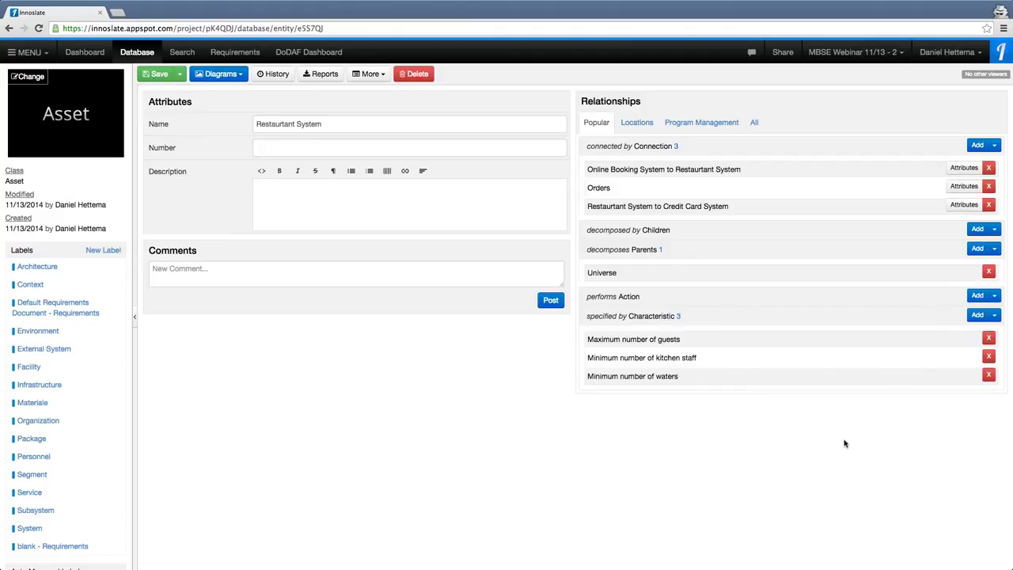
# - Open the Restaurtant System's Radar Diagram and inspect the guests and kitchen staff data points
pyautogui.click(222, 74)
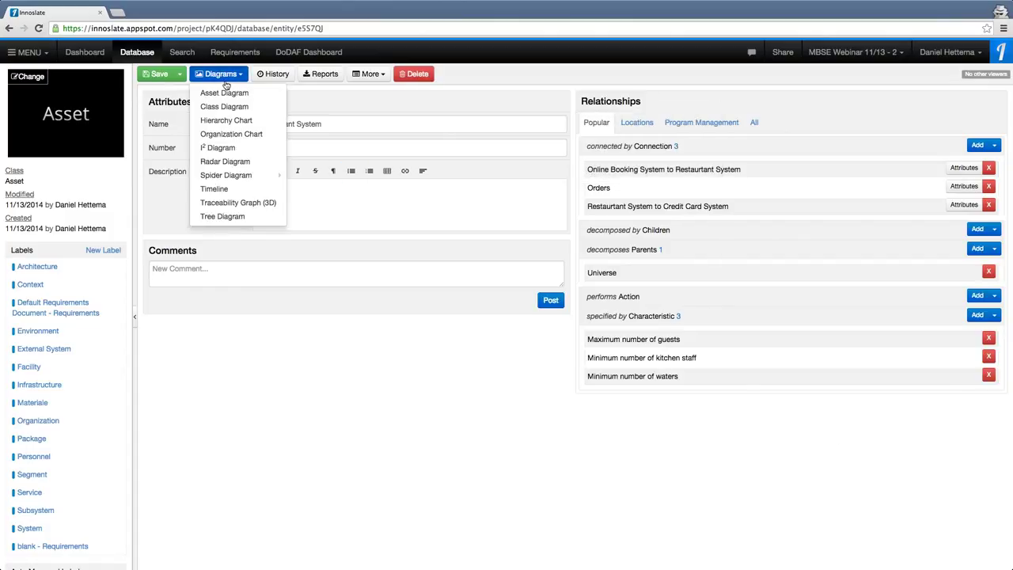
pyautogui.click(235, 164)
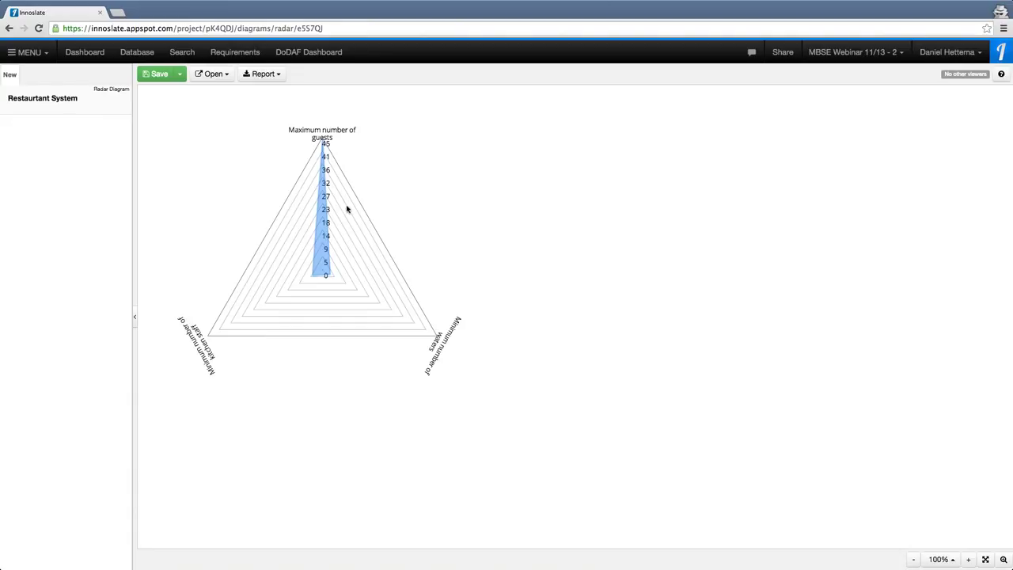
pyautogui.moveTo(323, 138)
pyautogui.click(313, 278)
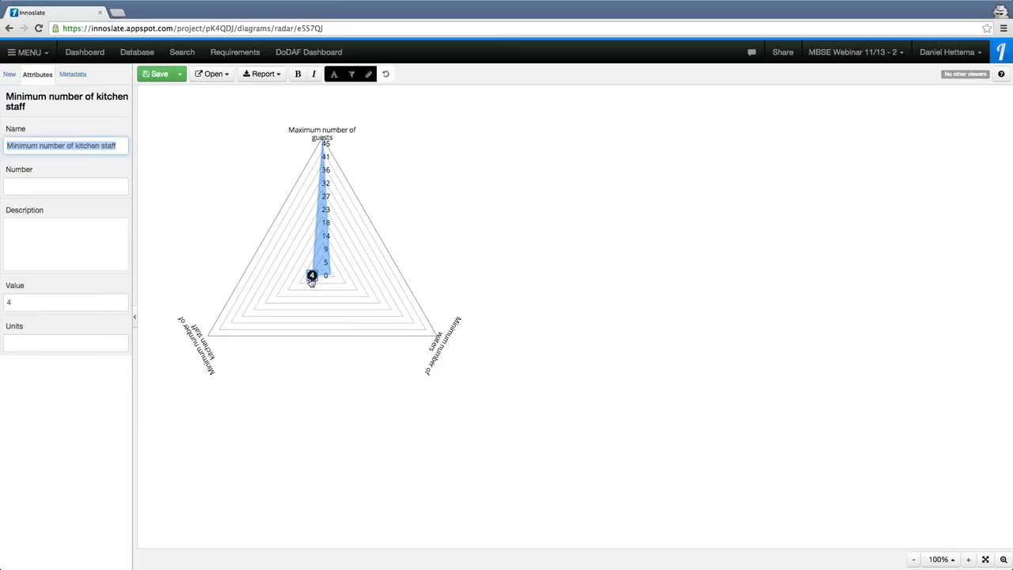
# - Raise the Minimum number of kitchen staff data point to 7 in the radar diagram and save
pyautogui.moveTo(312, 282); pyautogui.dragTo(305, 289)
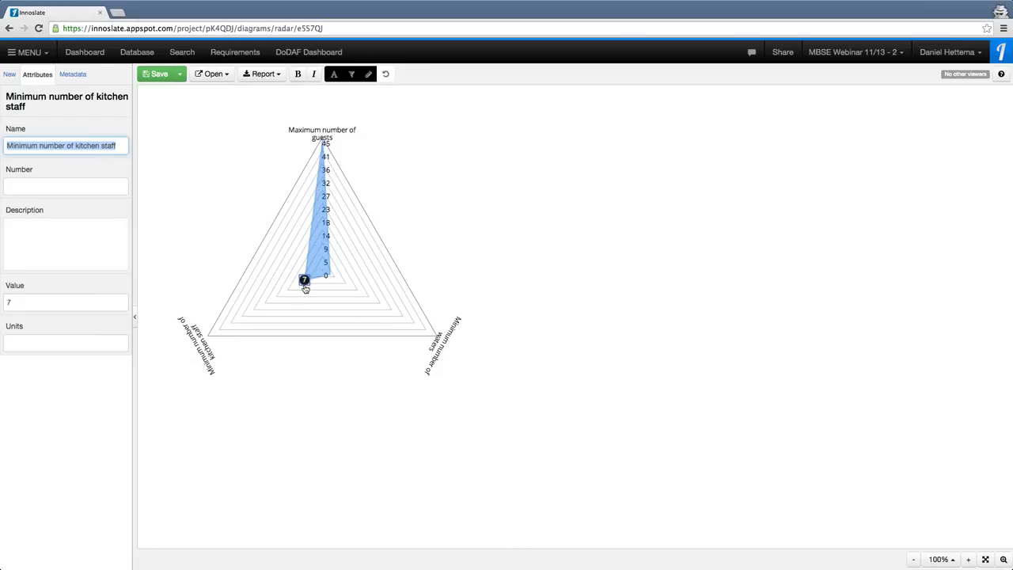
pyautogui.click(309, 373)
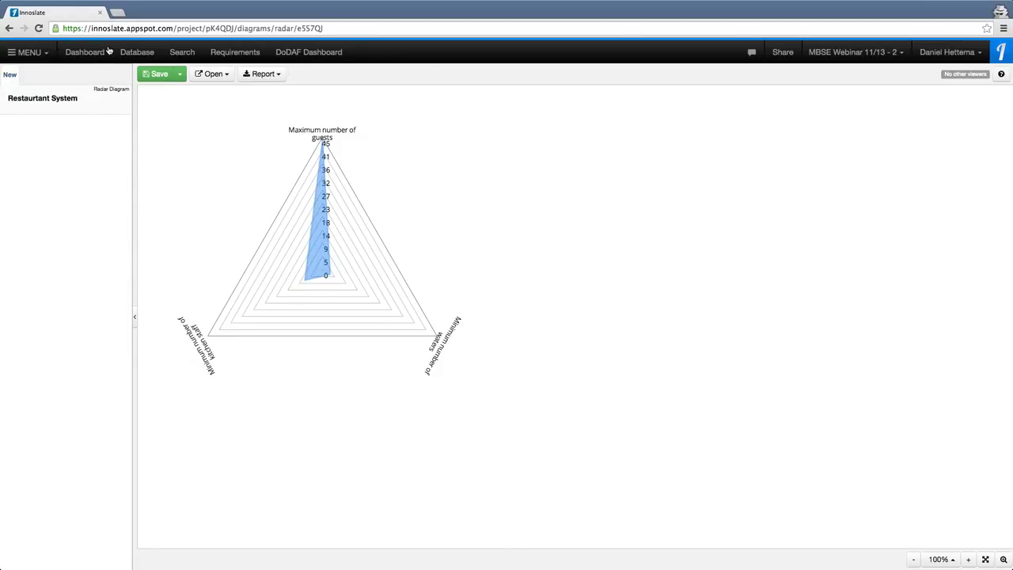
pyautogui.click(159, 74)
# - Open the Restaurtant System's database entity, check its kitchen staff characteristic's value, and return to the system
pyautogui.doubleClick(191, 107)
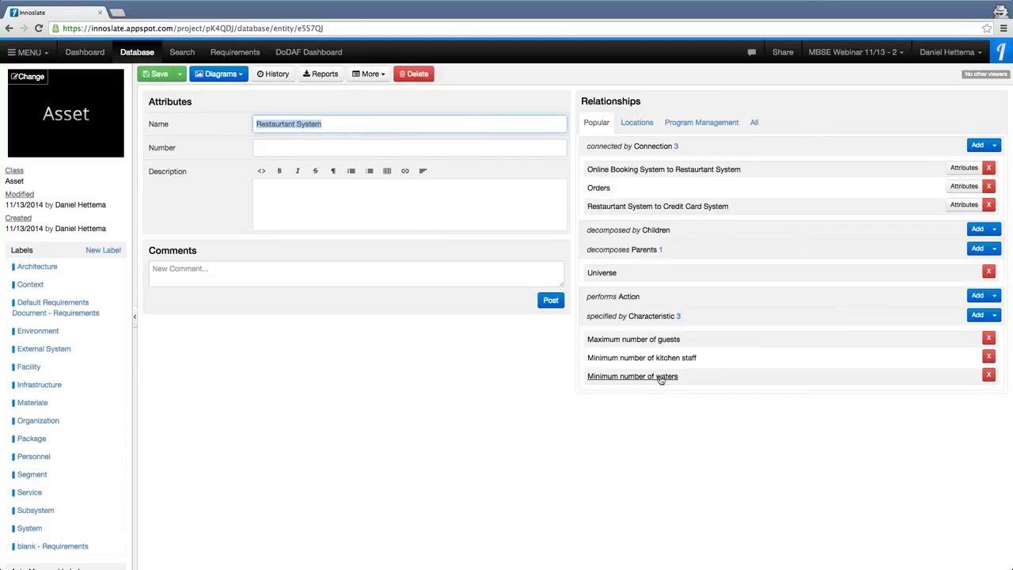
pyautogui.click(648, 360)
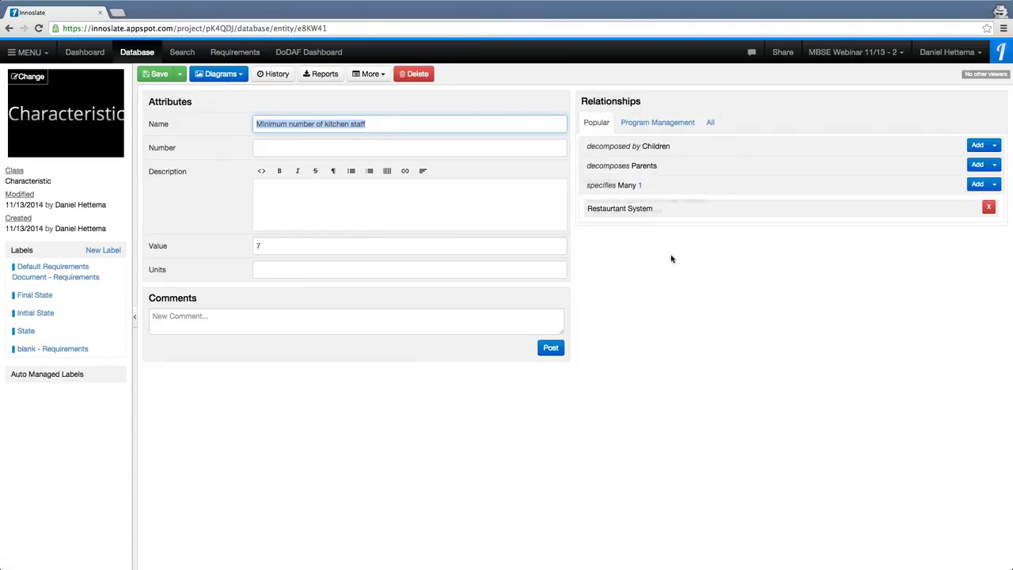
pyautogui.click(628, 212)
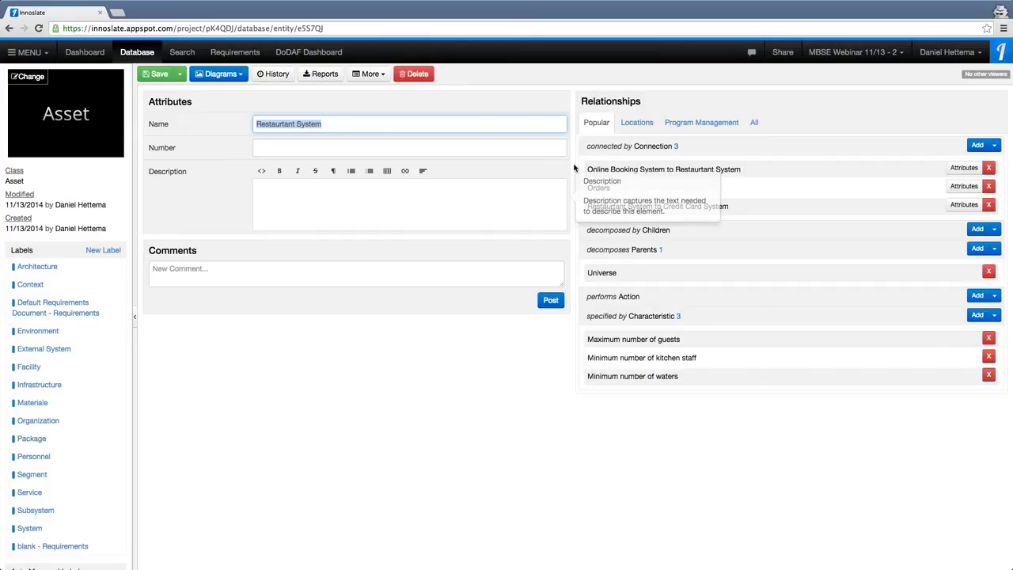
# - Decompose the Restaurtant System into the existing Host, Water, Kitchen and Customer entities as children
pyautogui.click(977, 230)
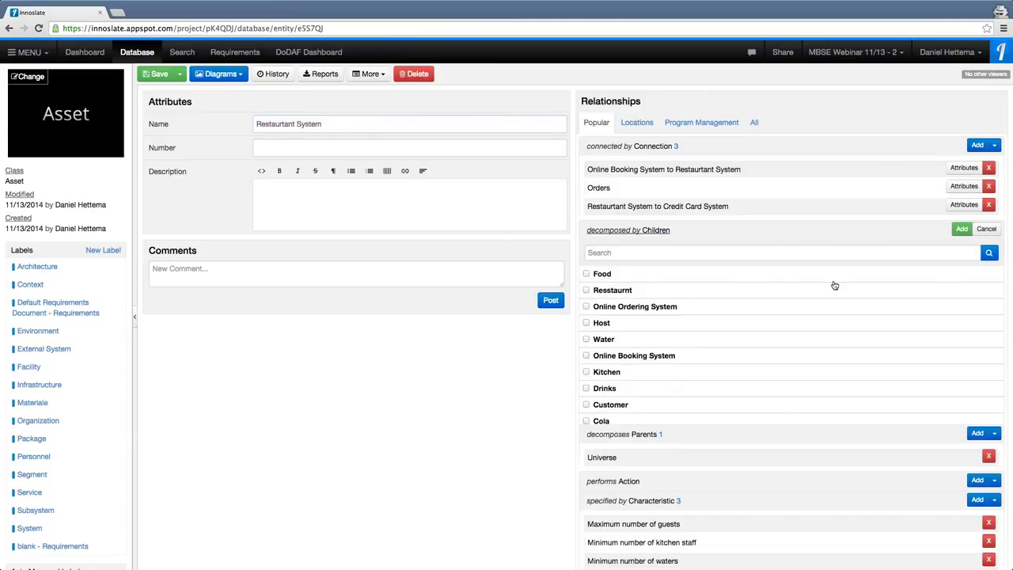
pyautogui.click(586, 324)
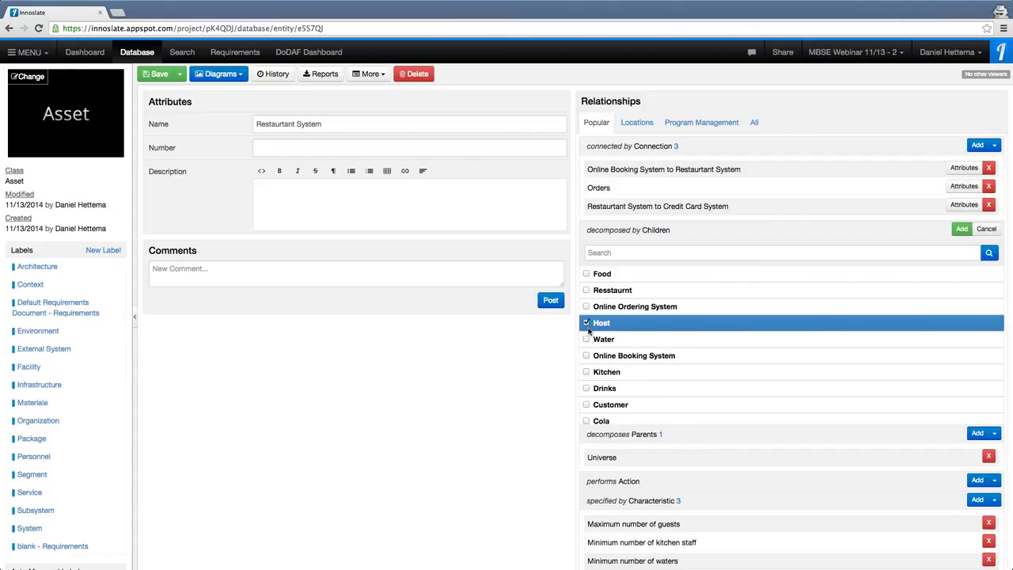
pyautogui.click(587, 339)
pyautogui.click(587, 372)
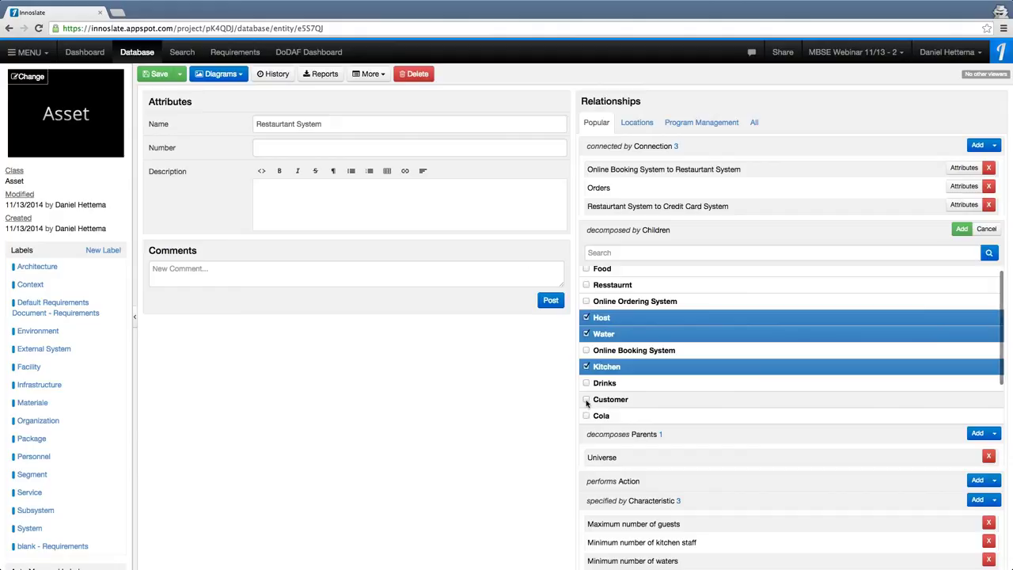
pyautogui.click(586, 404)
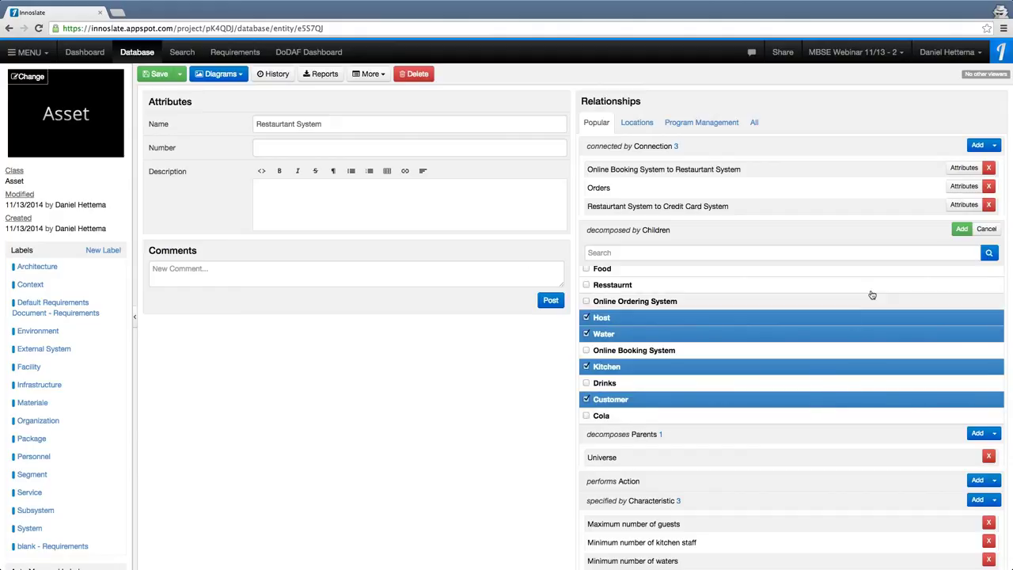
pyautogui.click(962, 230)
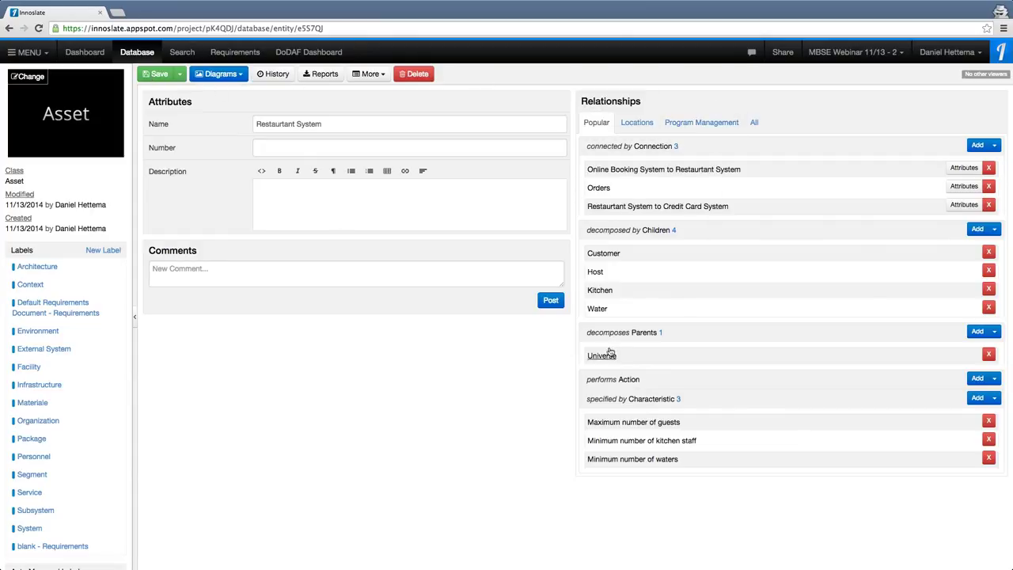
# - Find the Take Customer to Table action among all database entities, trace it from Host statement 1.1, and save
pyautogui.click(138, 54)
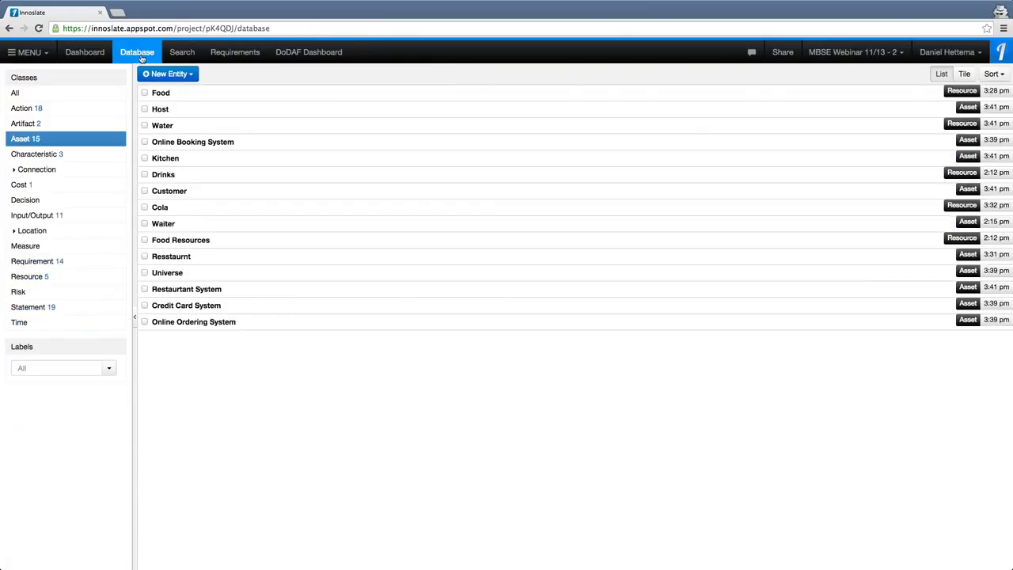
pyautogui.click(15, 96)
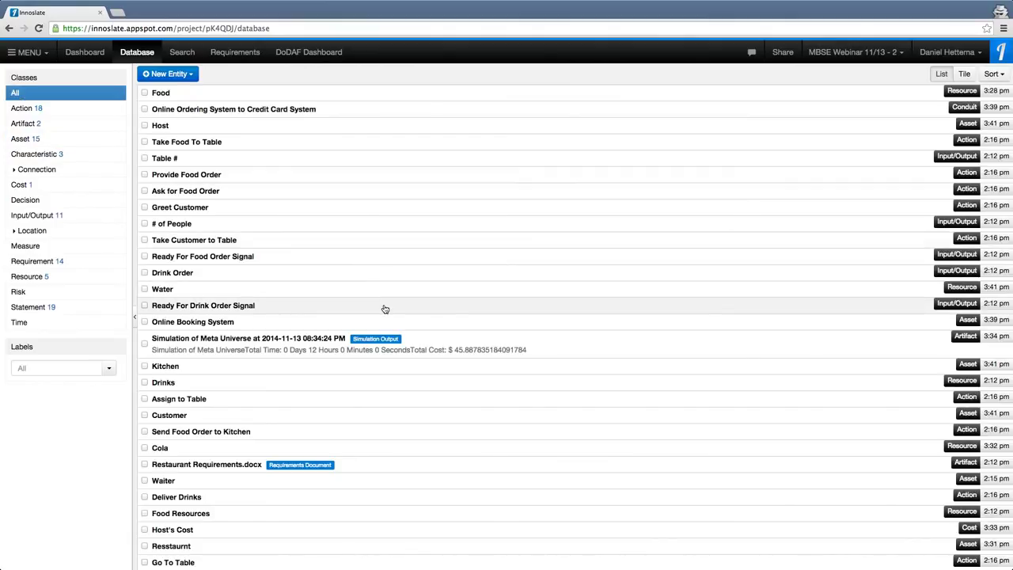
pyautogui.scroll(-2, 385, 308)
pyautogui.scroll(-3, 385, 308)
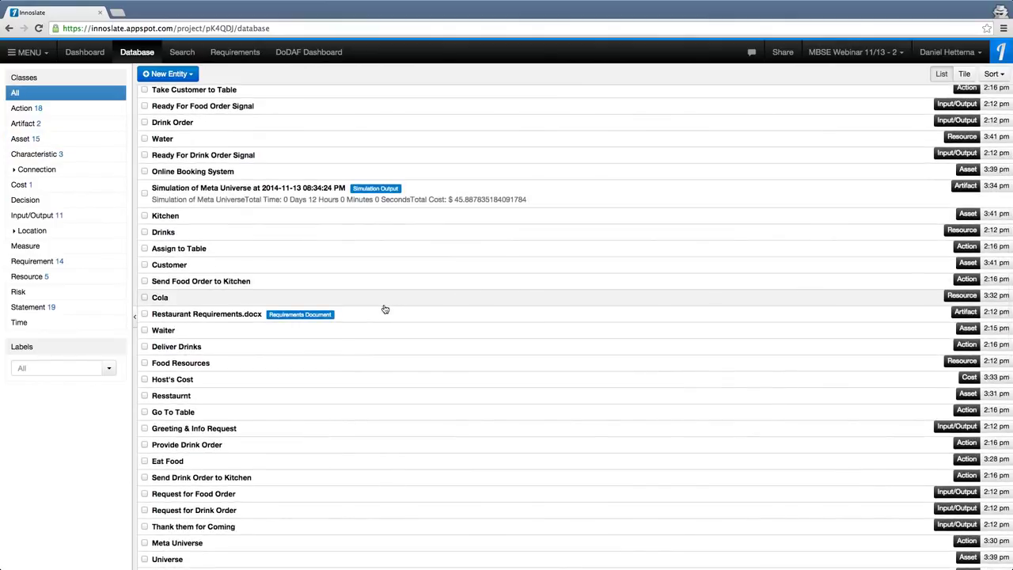
pyautogui.scroll(-3, 386, 308)
pyautogui.scroll(7, 384, 245)
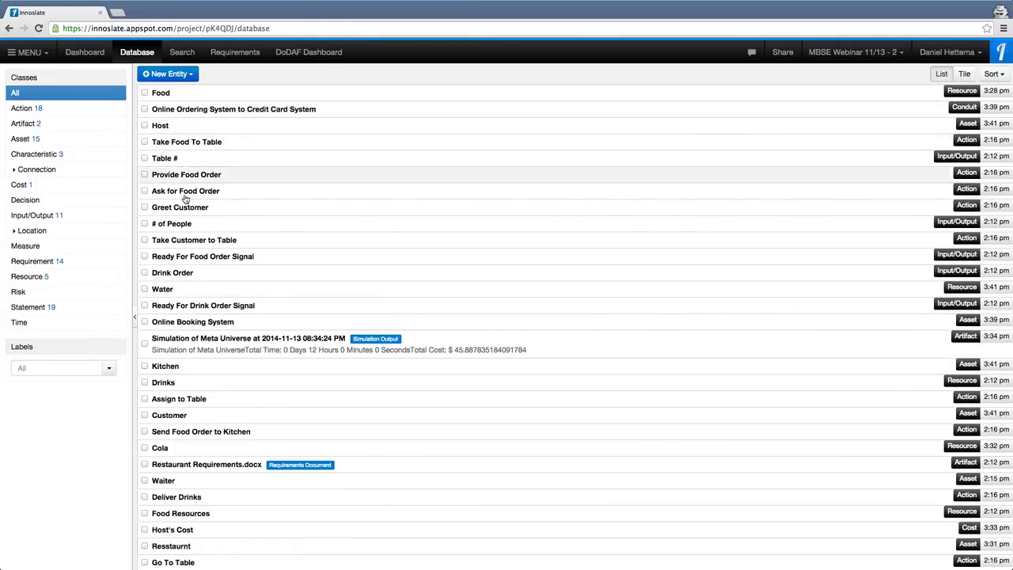
pyautogui.click(225, 244)
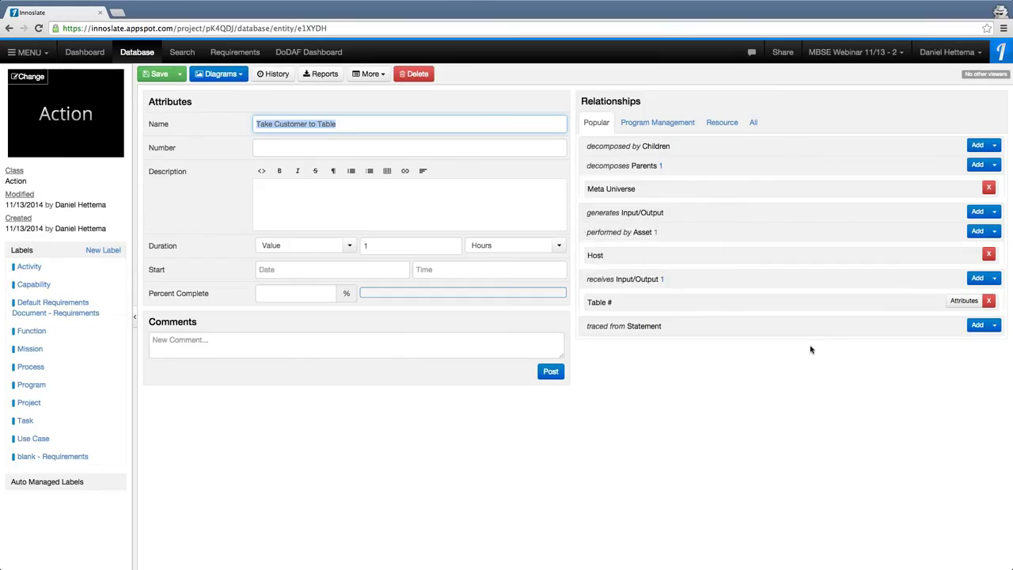
pyautogui.click(984, 329)
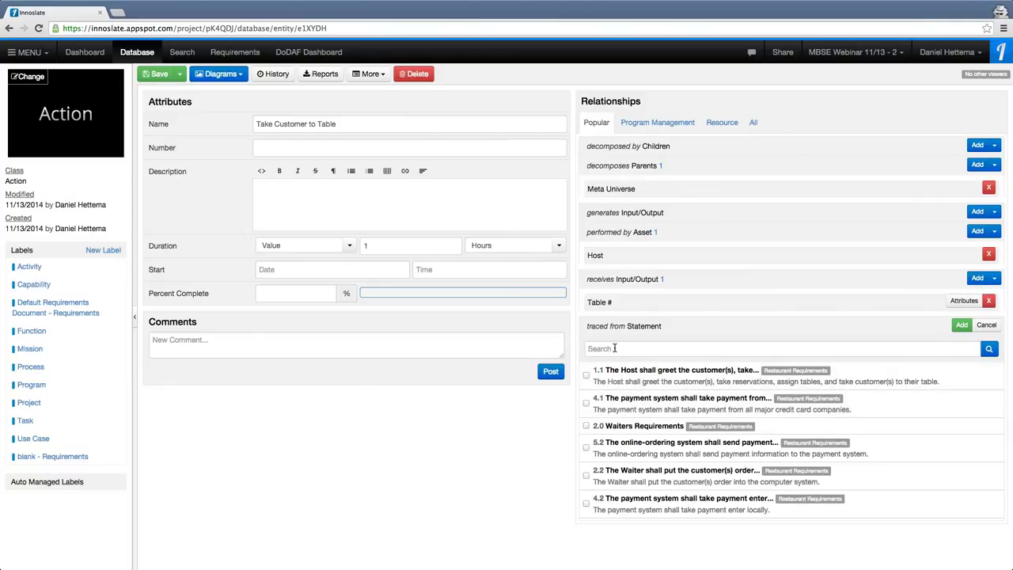
pyautogui.click(586, 376)
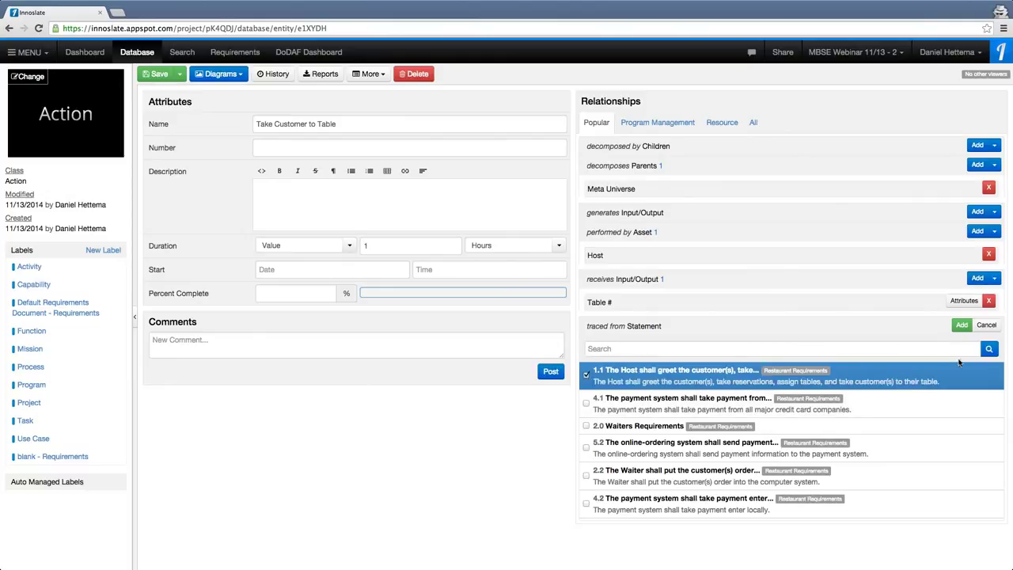
pyautogui.click(962, 325)
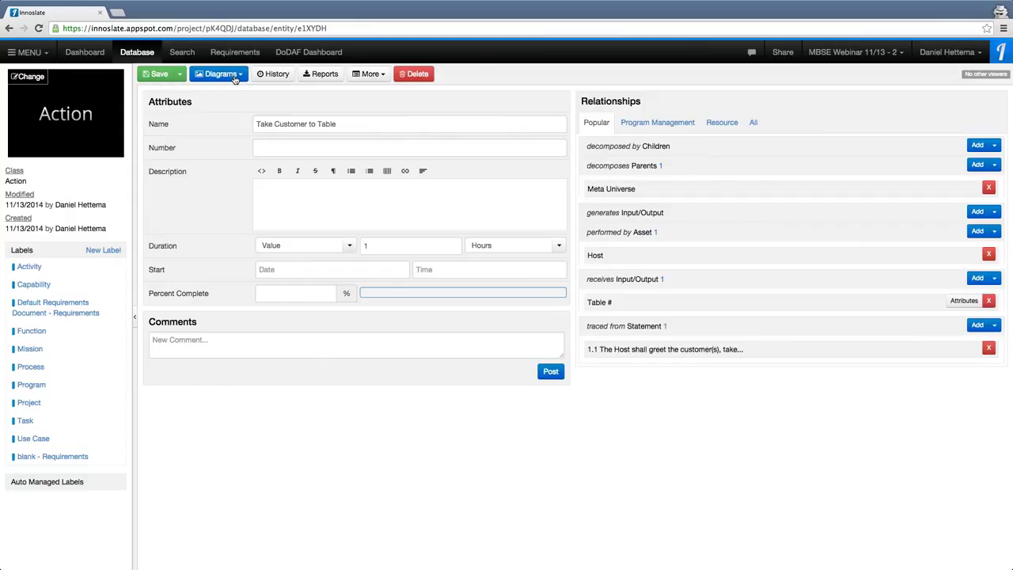
pyautogui.click(153, 79)
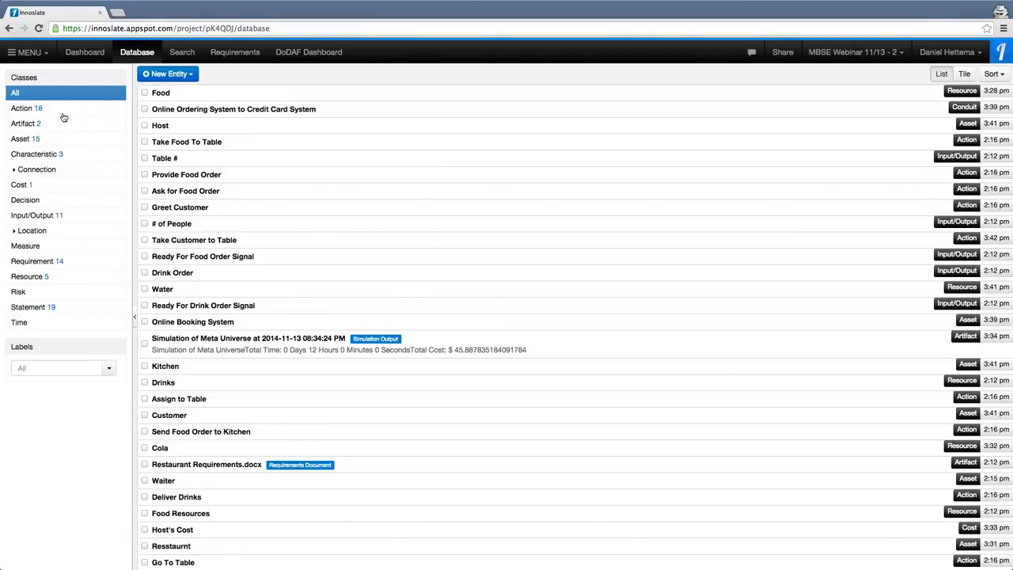
# - Generate requirements from the Universe asset and review the resulting requirements document
pyautogui.click(49, 140)
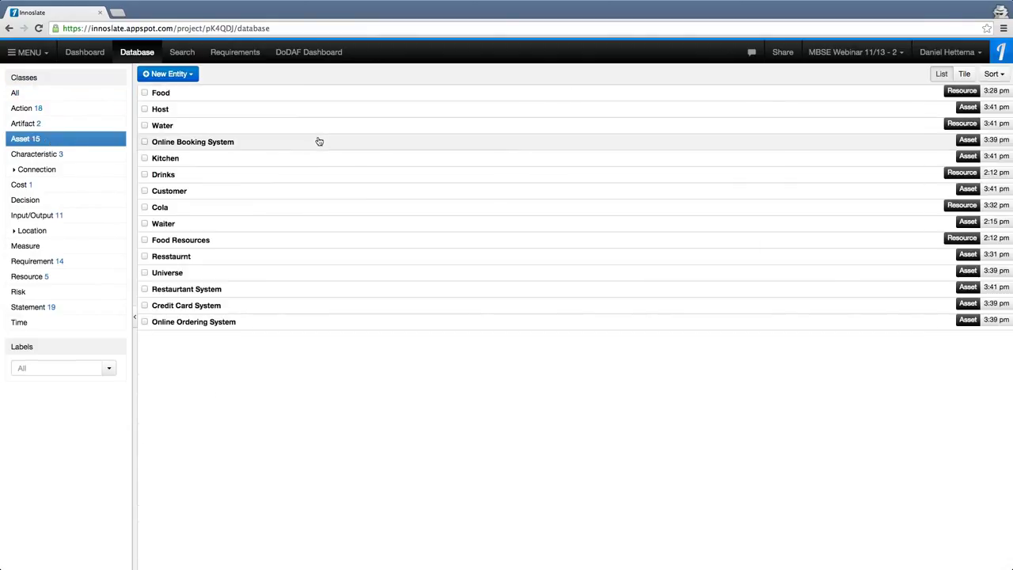
pyautogui.click(313, 273)
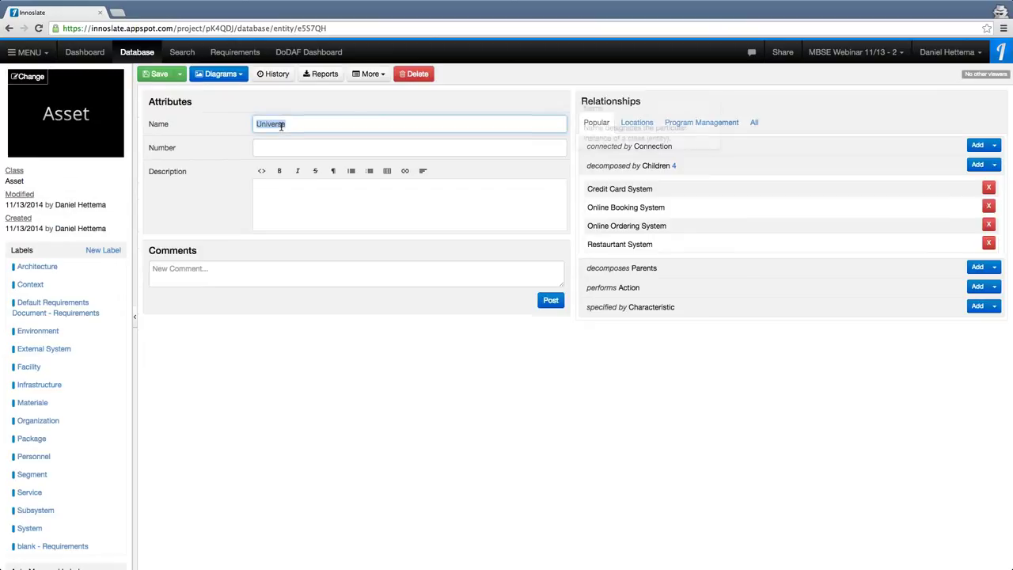
pyautogui.click(366, 76)
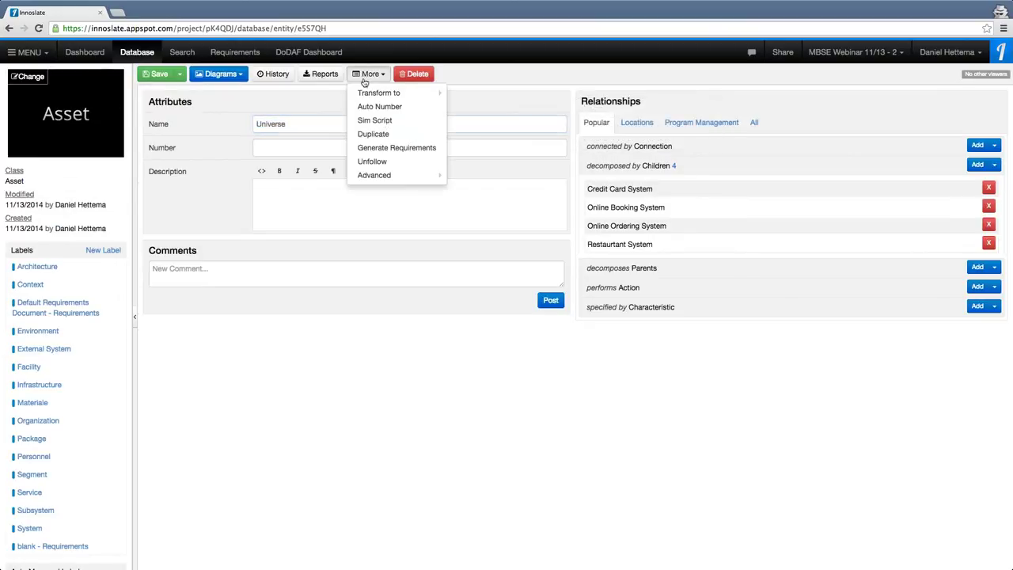
pyautogui.click(407, 149)
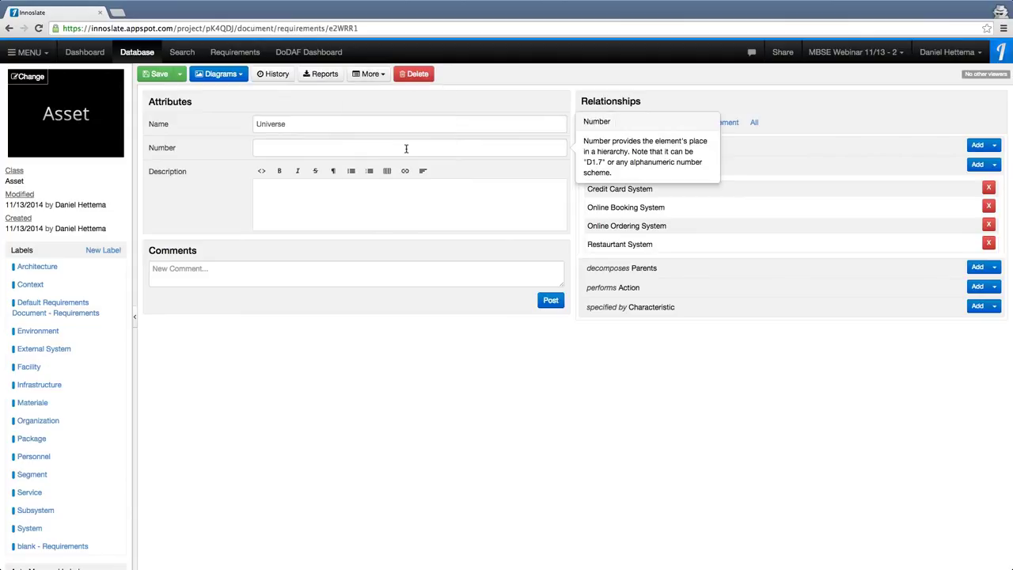
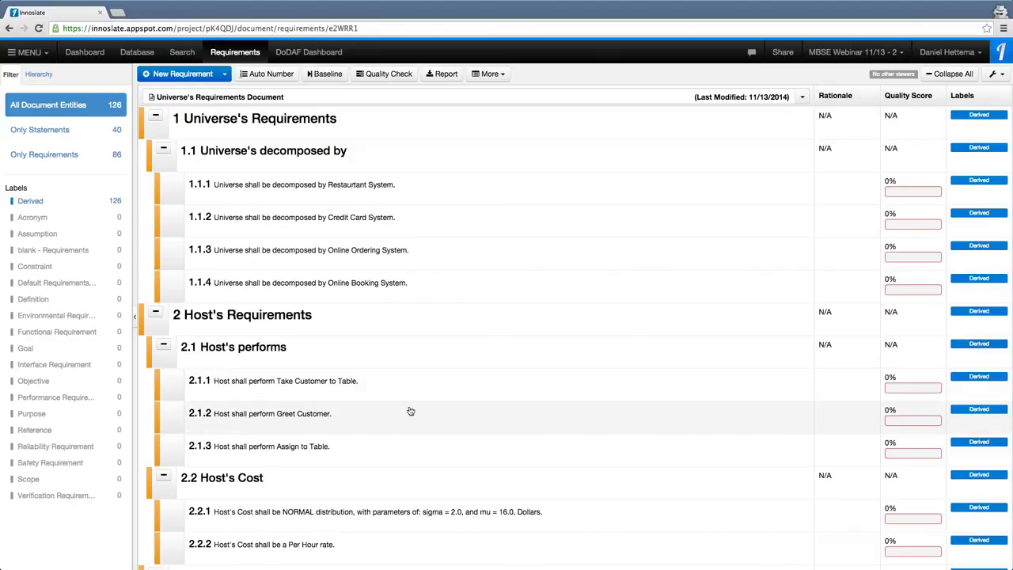
pyautogui.scroll(-2, 410, 411)
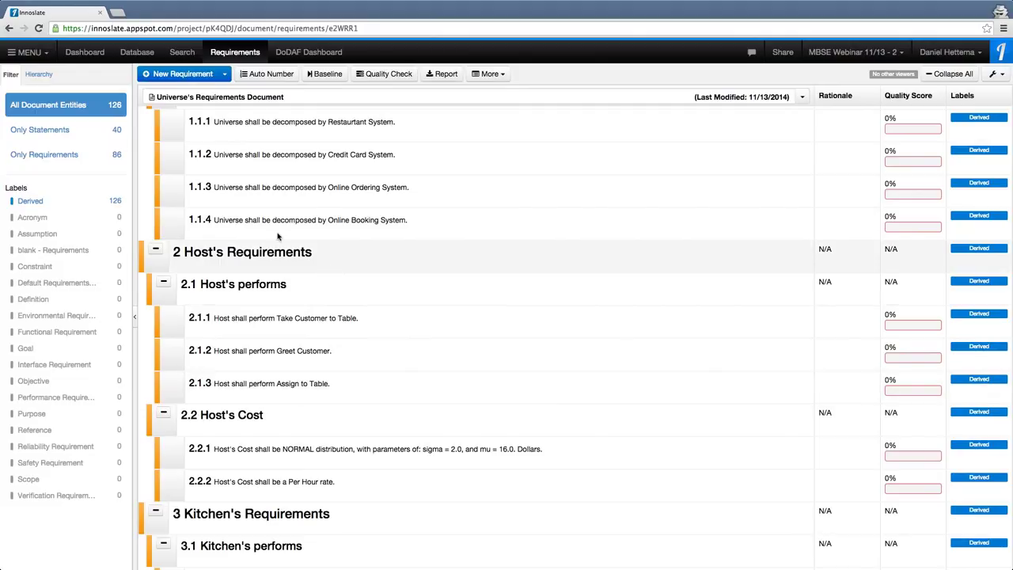
# - Open the Action Diagram of the Meta Universe action from the database
pyautogui.click(138, 54)
pyautogui.click(29, 105)
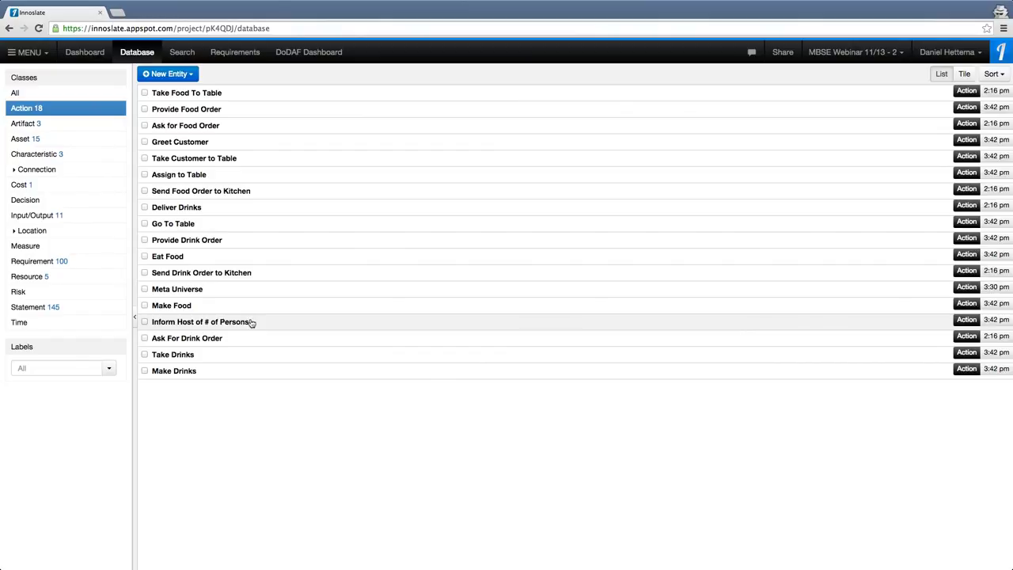
pyautogui.click(253, 292)
pyautogui.click(221, 74)
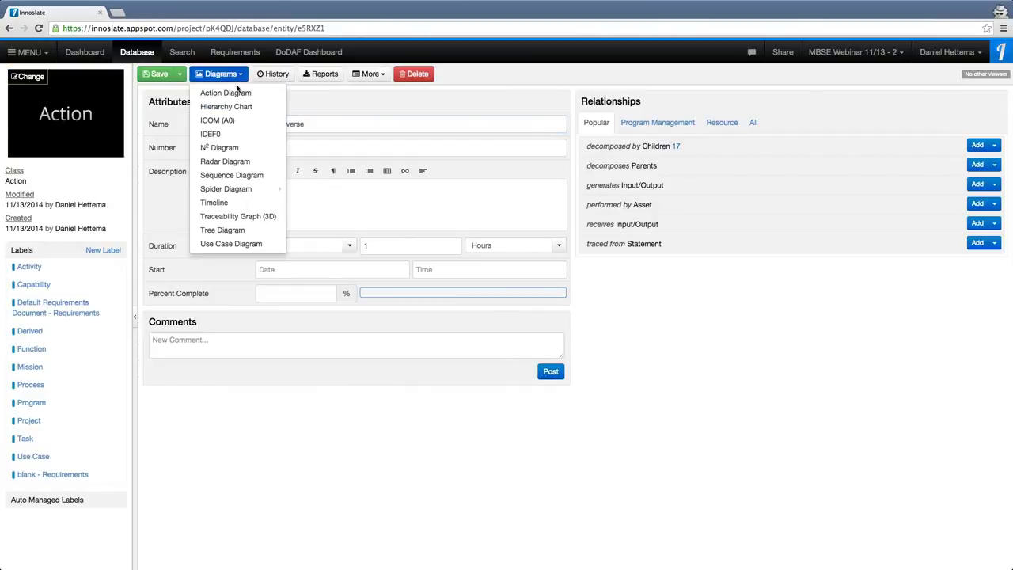
pyautogui.click(237, 94)
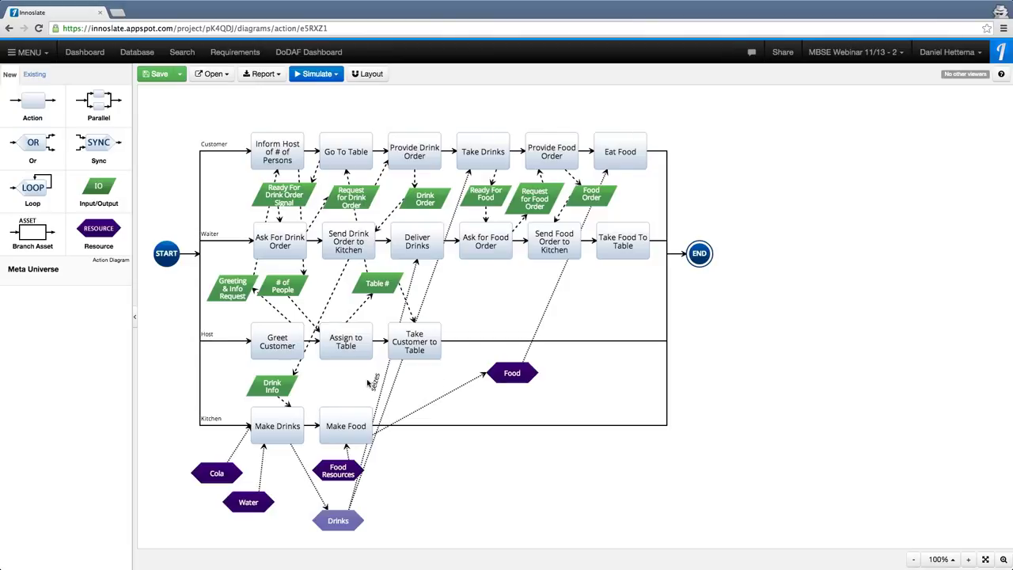
# - Set the duration of the Customer's Eat Food action to 35 minutes
pyautogui.click(416, 346)
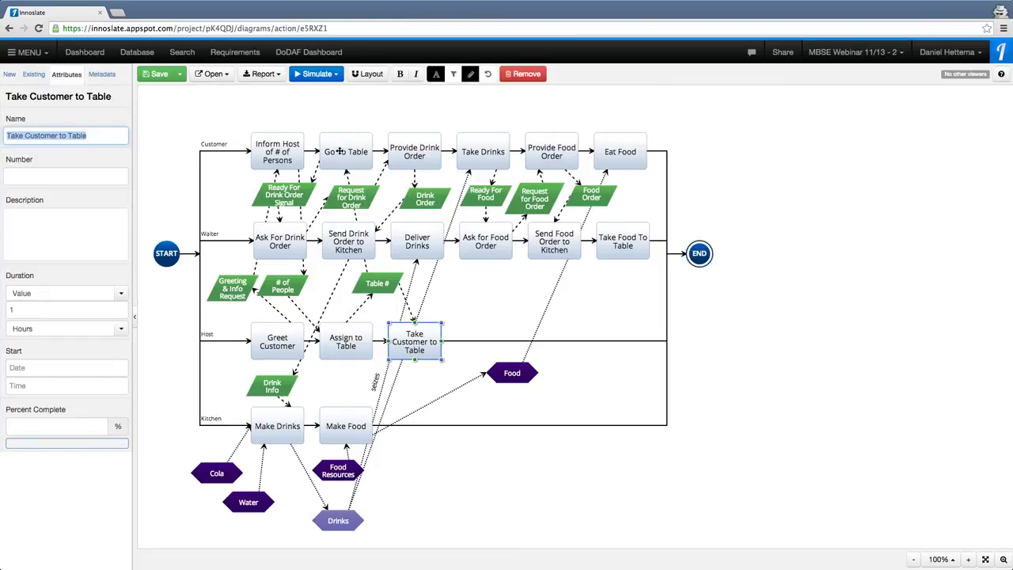
pyautogui.click(613, 151)
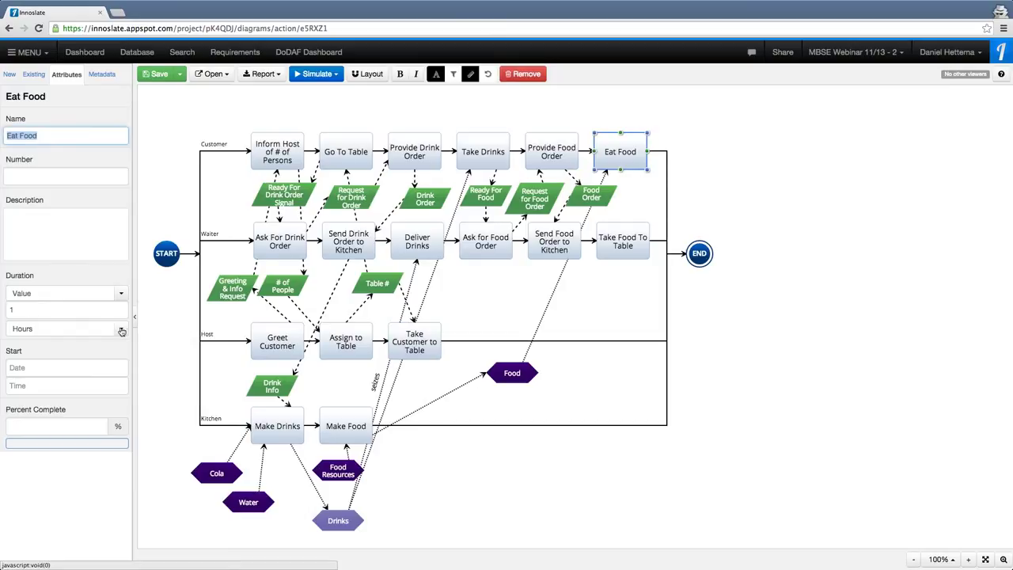
pyautogui.moveTo(40, 309); pyautogui.dragTo(2, 310)
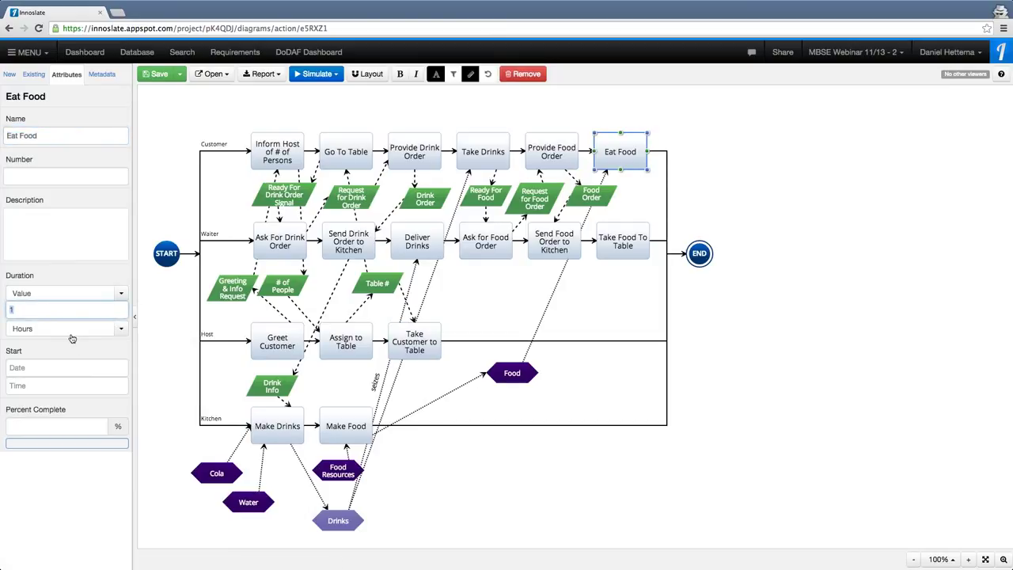
pyautogui.write('35')
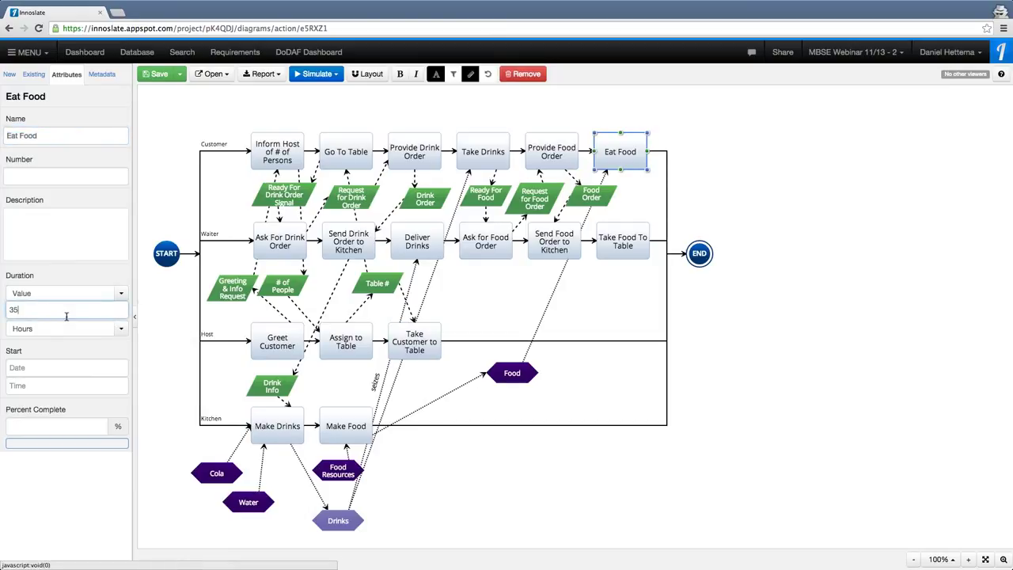
pyautogui.click(71, 328)
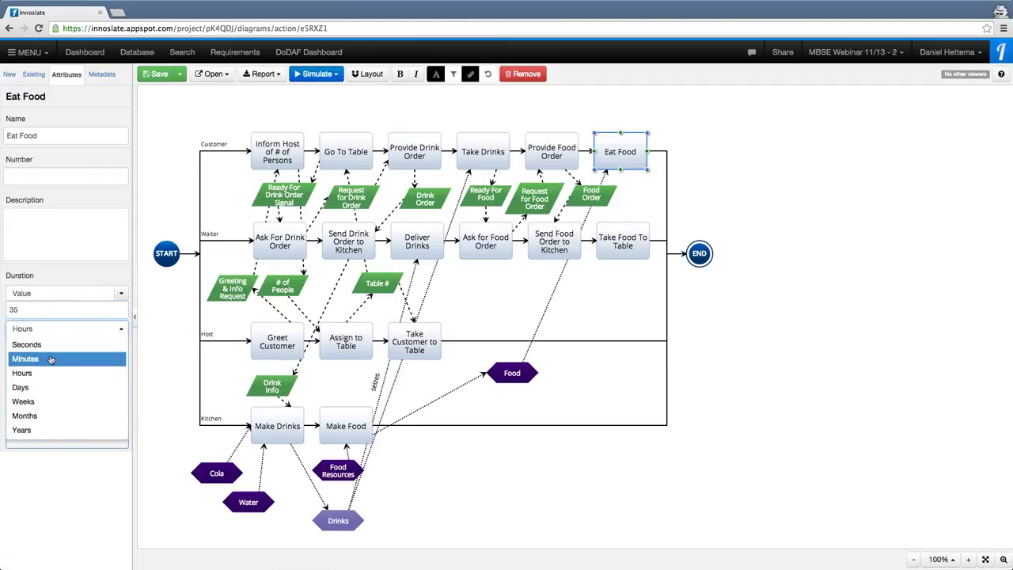
pyautogui.click(51, 358)
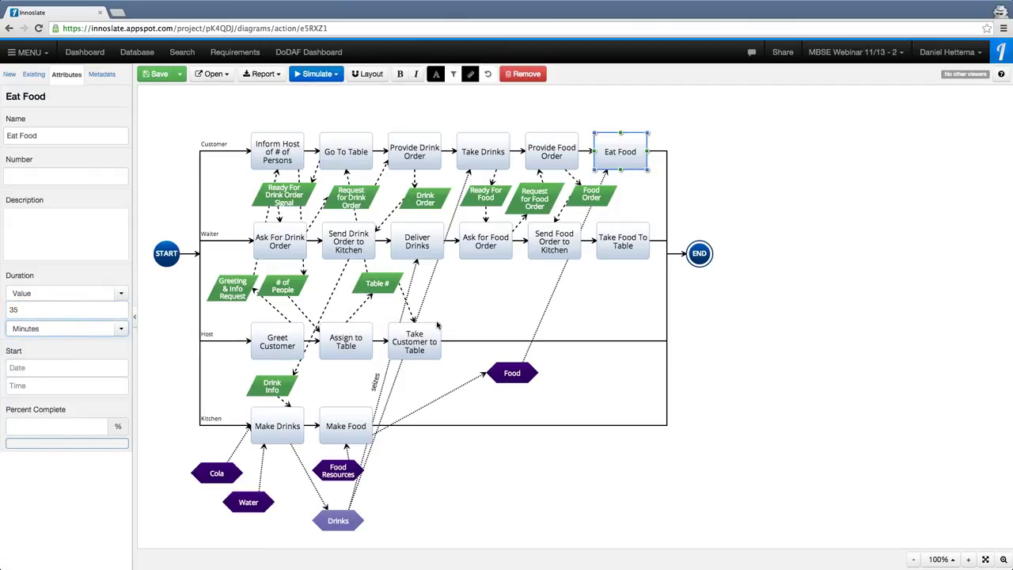
pyautogui.click(323, 348)
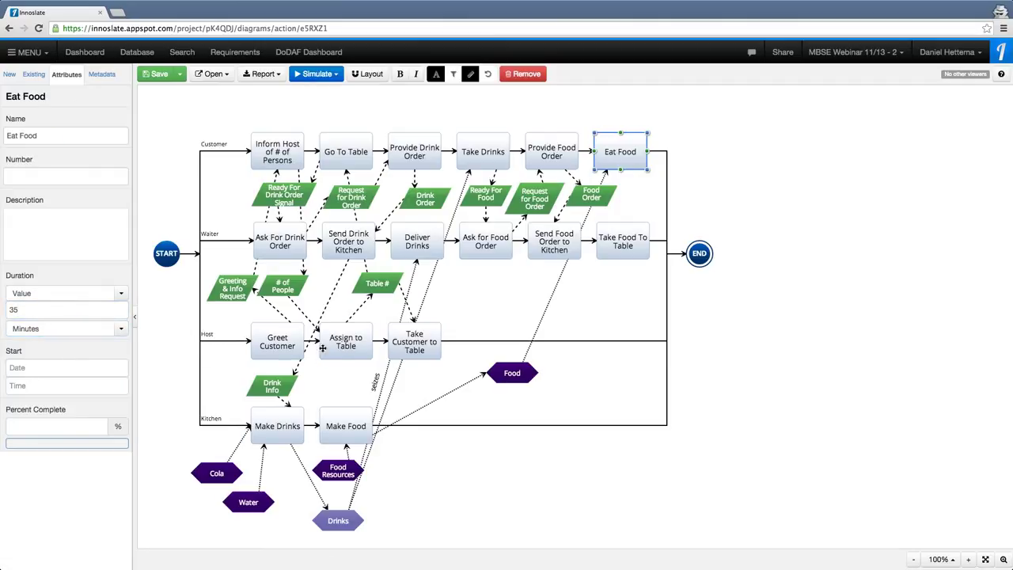
# - Set the Host's Assign to Table duration to a Normal distribution in seconds with μ 50 and σ 10, and save the diagram
pyautogui.click(69, 293)
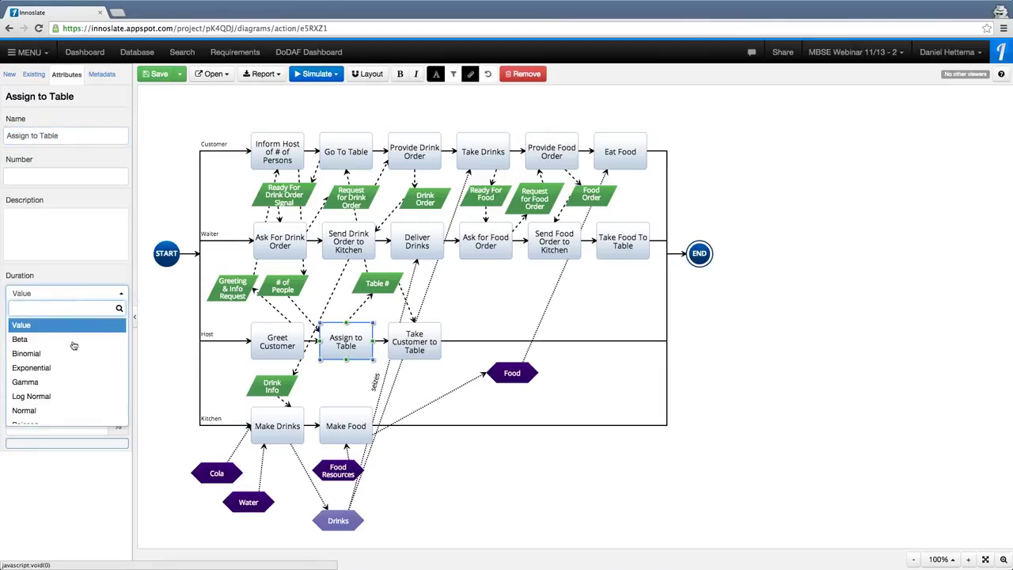
pyautogui.click(47, 410)
pyautogui.click(44, 312)
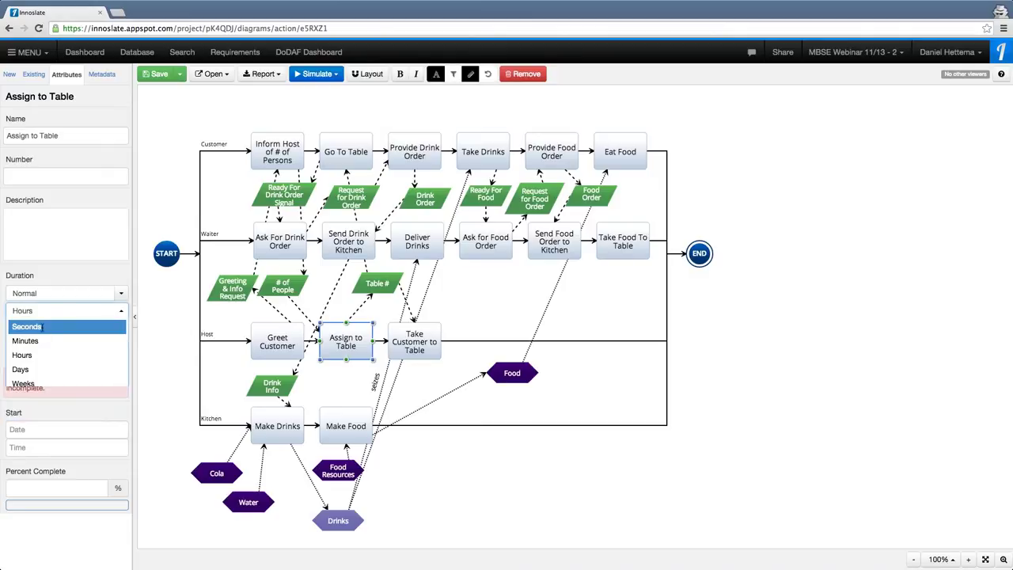
pyautogui.click(44, 329)
pyautogui.click(47, 334)
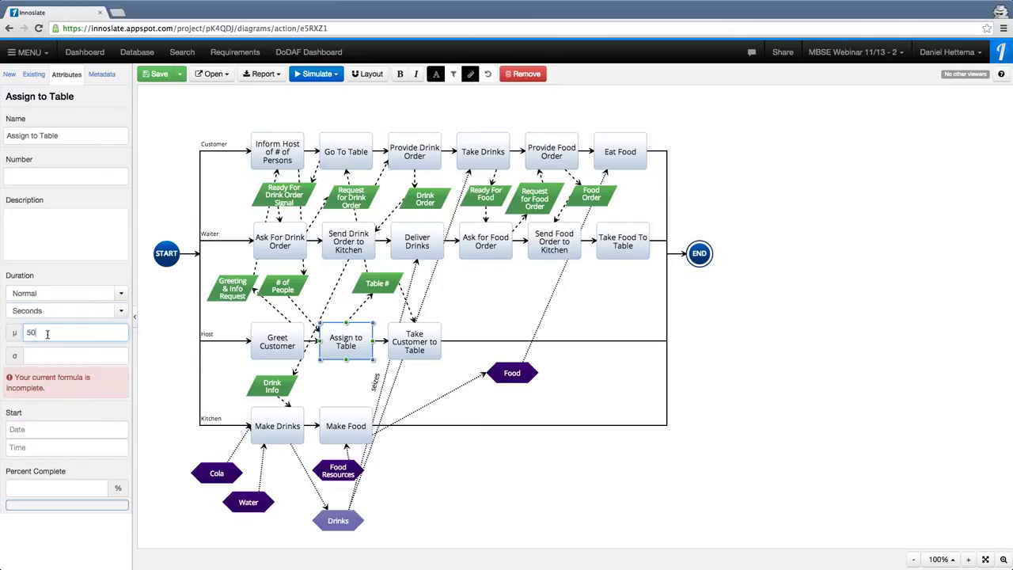
pyautogui.click(46, 356)
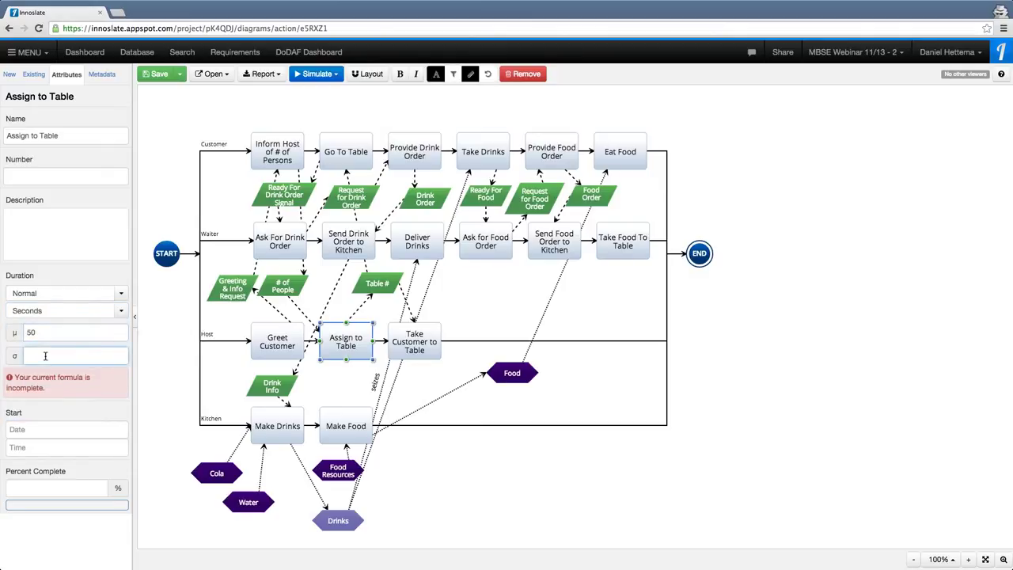
pyautogui.write('10')
pyautogui.click(158, 346)
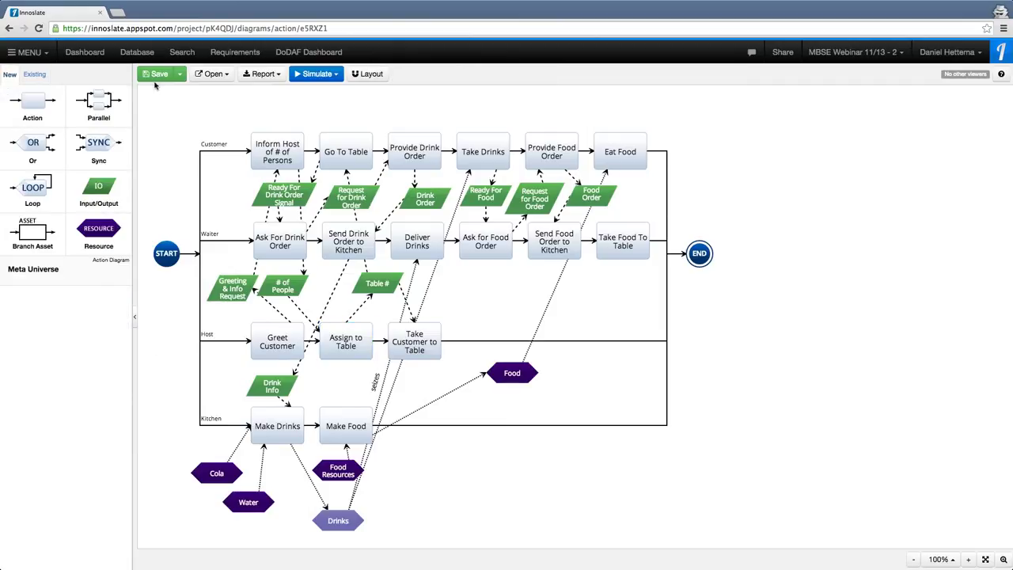
# - Regenerate requirements from the Universe asset in the database and review the Universe and Host sections of the resulting document
pyautogui.click(137, 52)
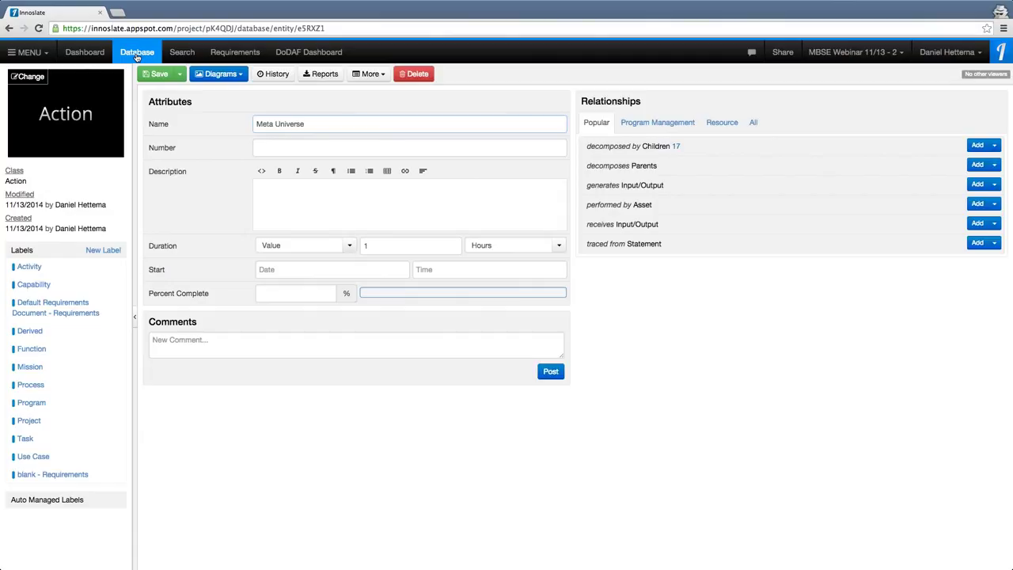
pyautogui.click(137, 52)
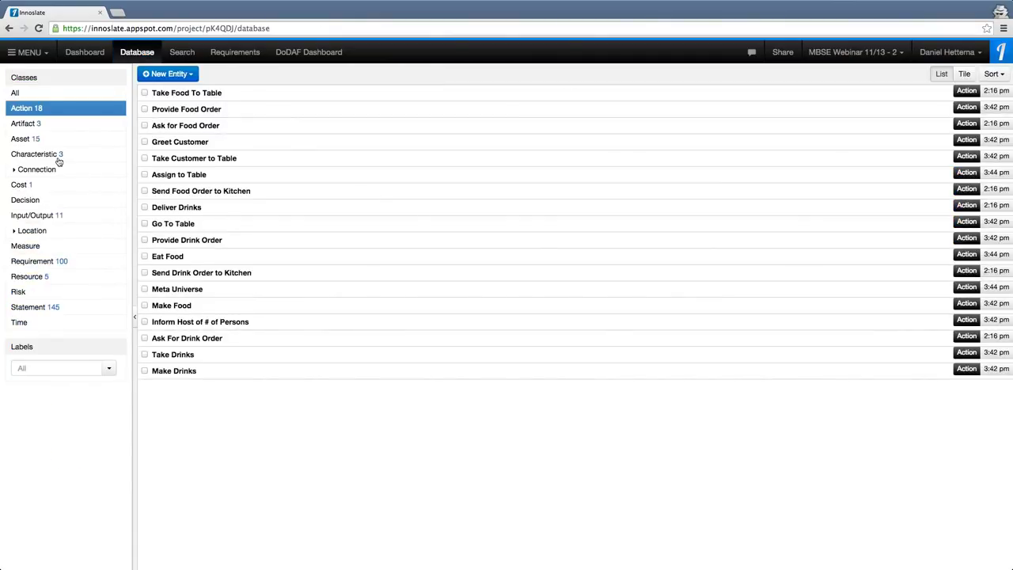
pyautogui.click(31, 139)
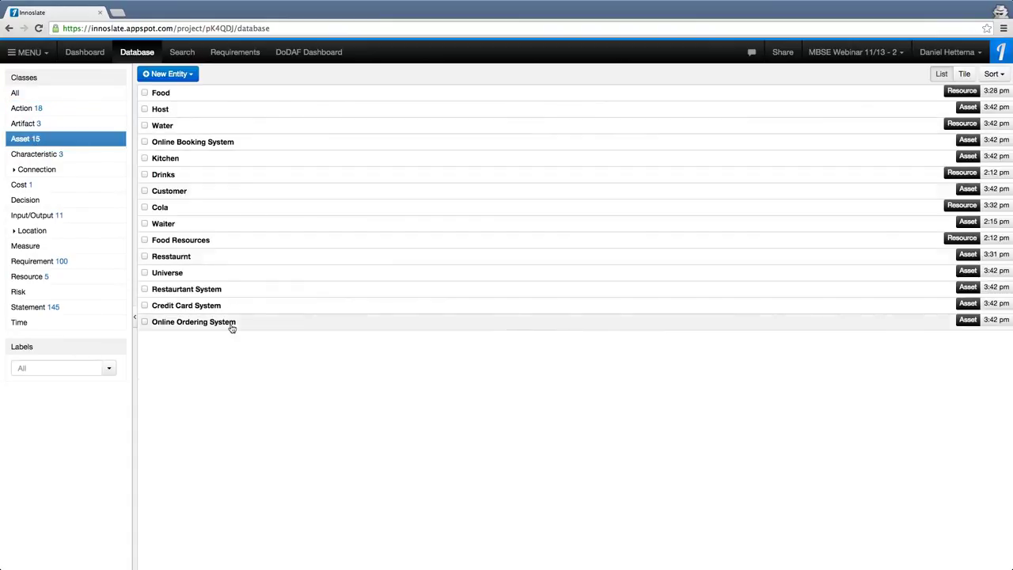
pyautogui.click(230, 273)
pyautogui.click(366, 74)
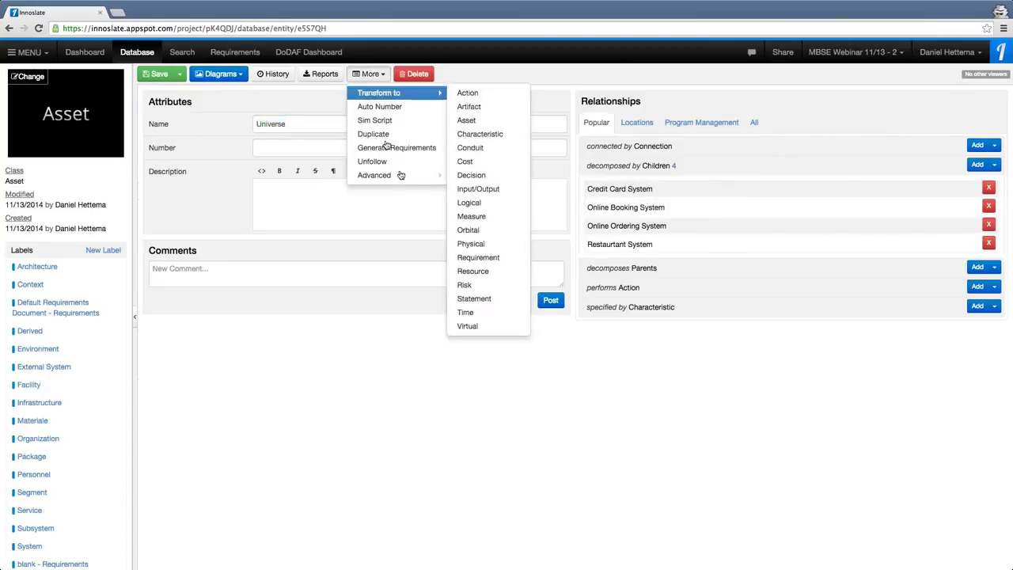
pyautogui.click(397, 148)
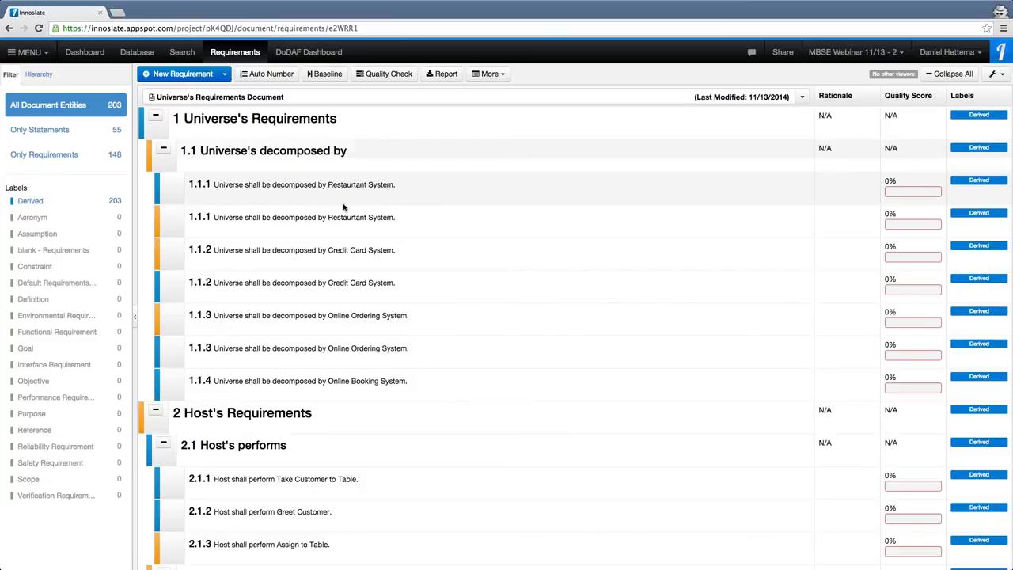
pyautogui.scroll(-5, 326, 363)
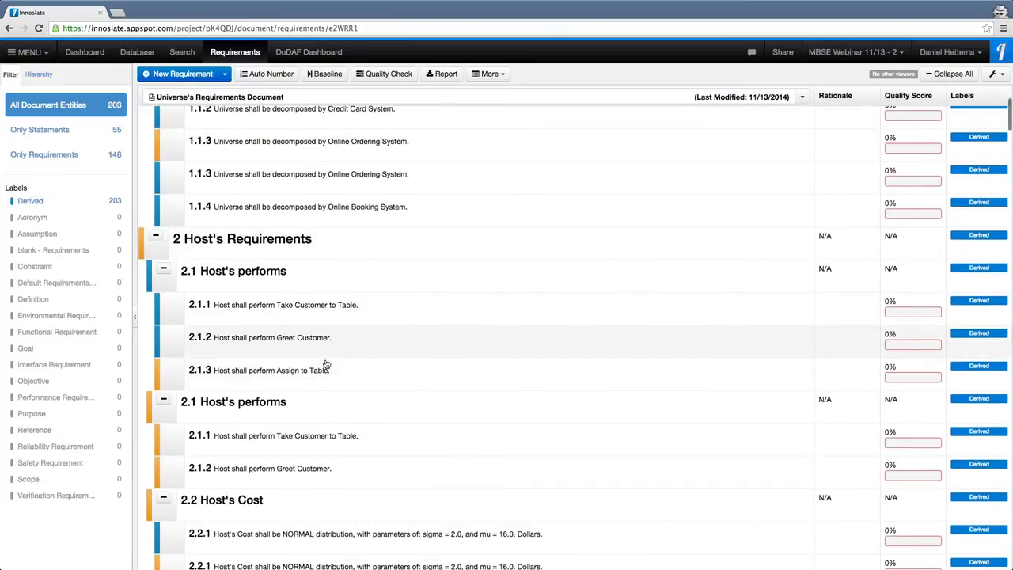
pyautogui.scroll(5, 326, 364)
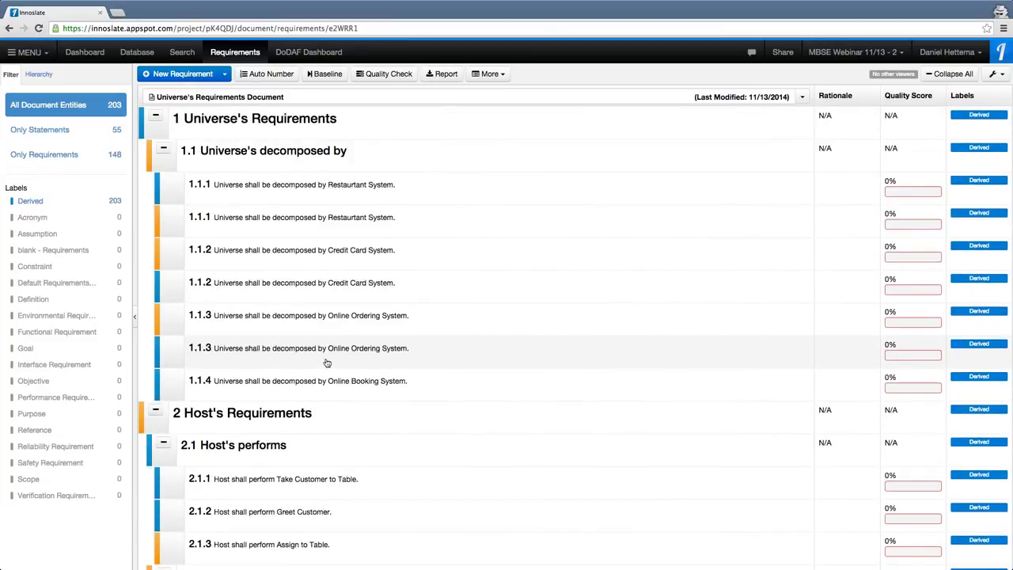
pyautogui.click(128, 52)
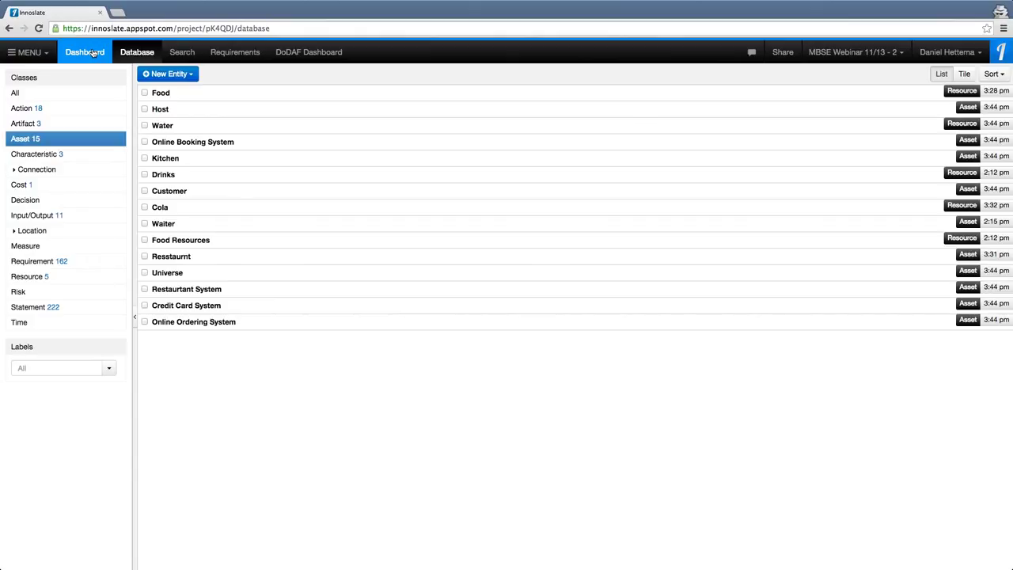
pyautogui.click(40, 53)
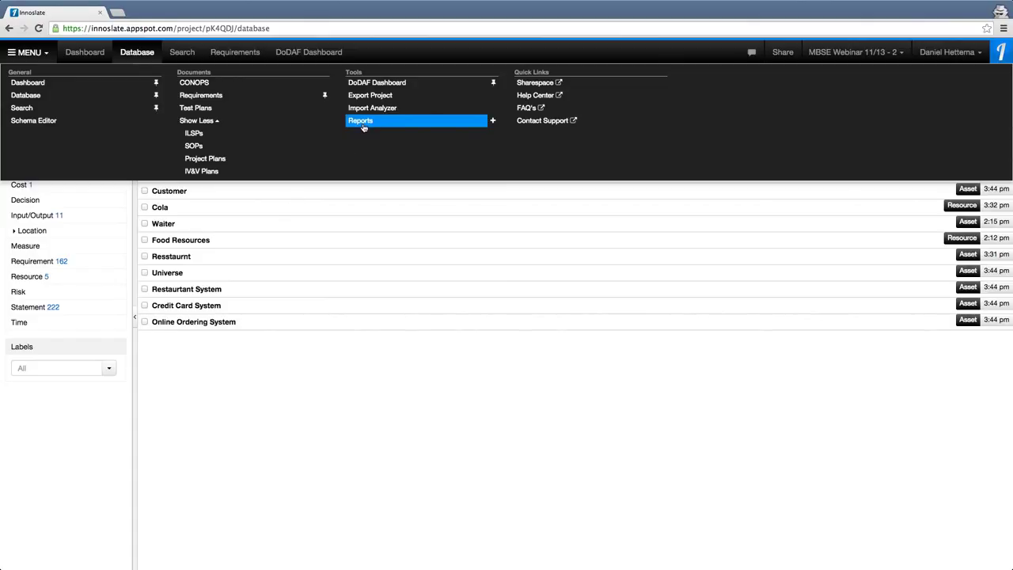
pyautogui.click(192, 368)
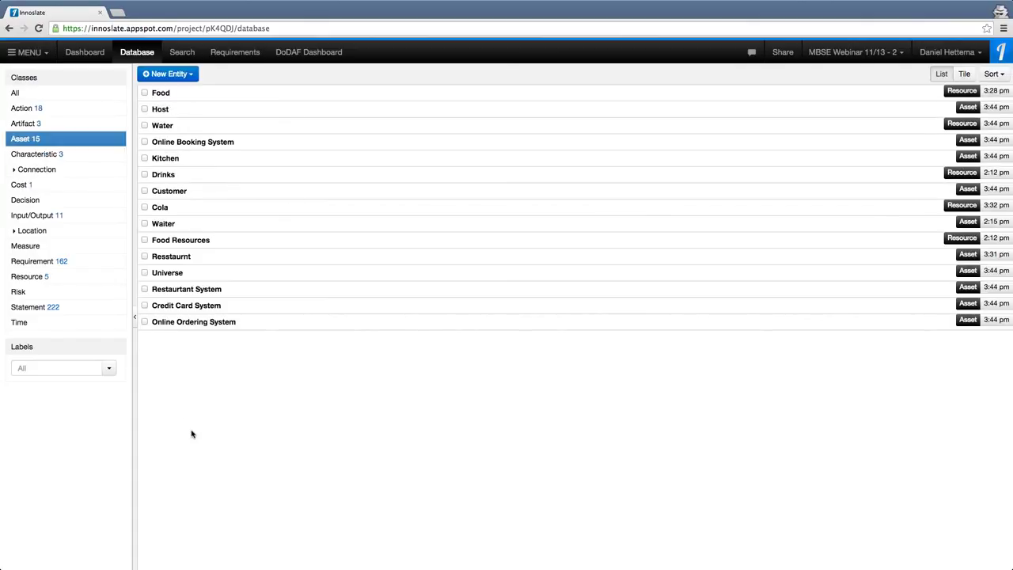
# - Run the model maturity check from the project dashboard and review the pass/fail results of its axioms
pyautogui.click(85, 62)
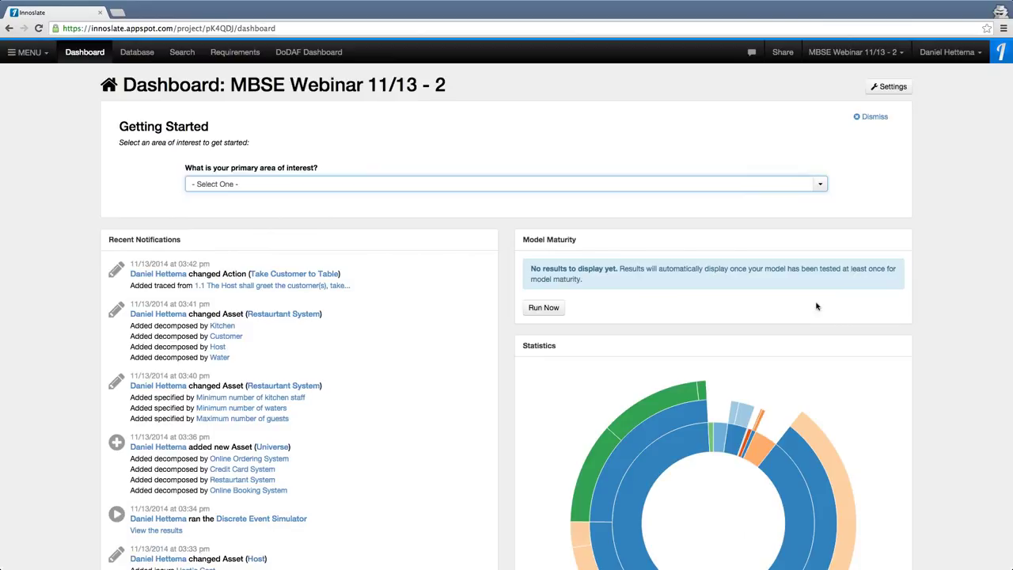
pyautogui.click(554, 316)
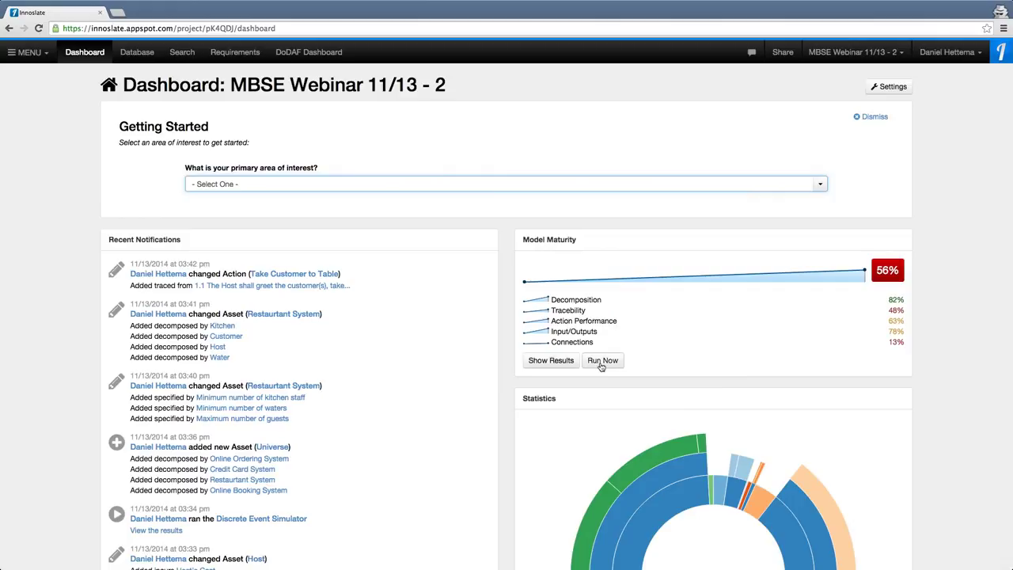
pyautogui.click(552, 365)
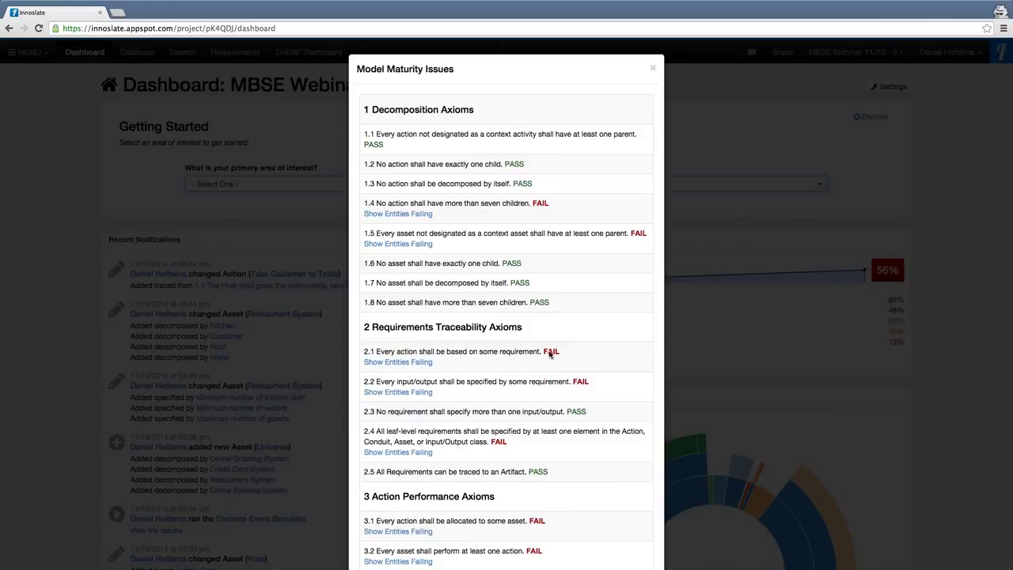
pyautogui.scroll(-3, 552, 366)
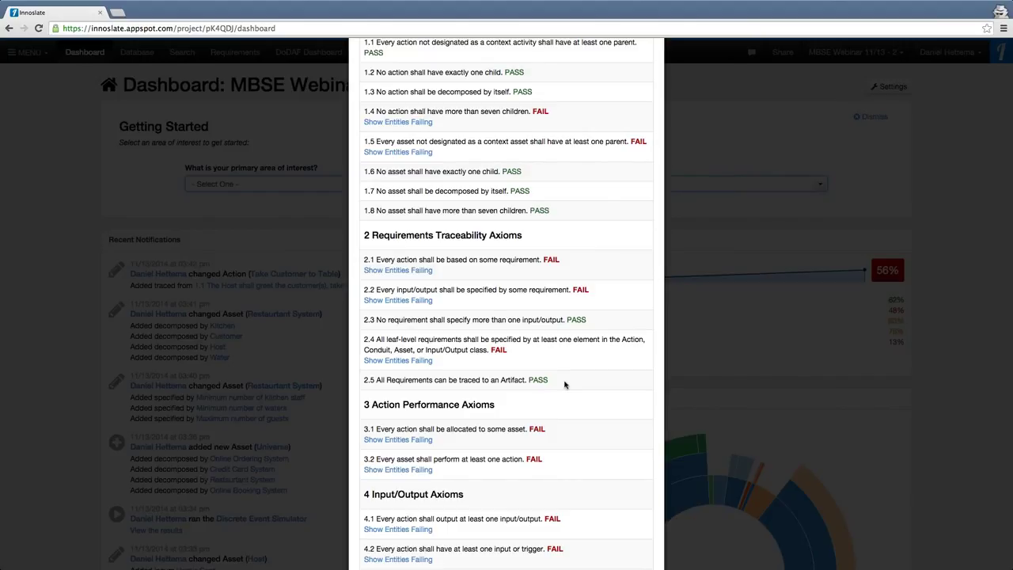
pyautogui.scroll(-1, 562, 391)
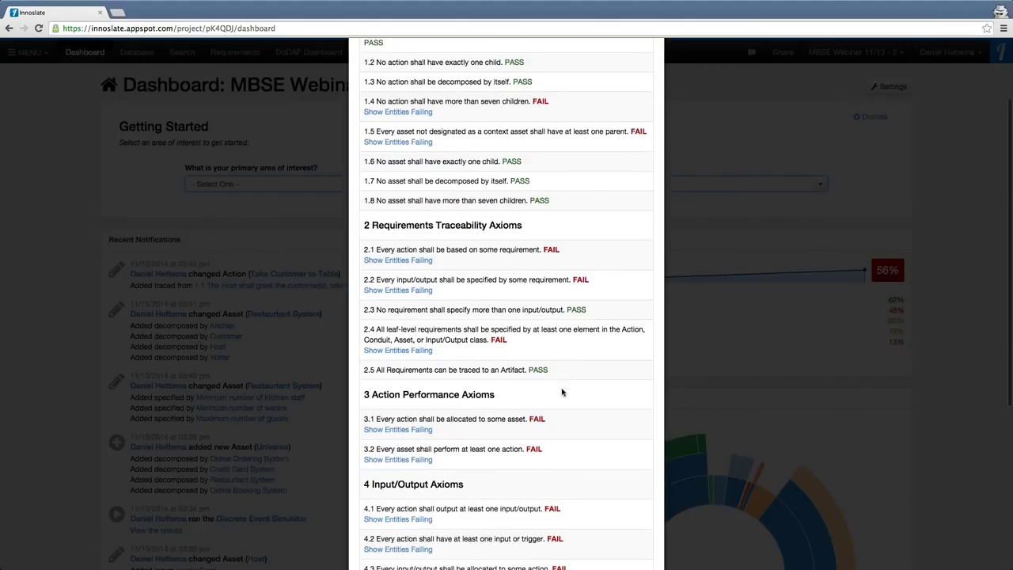
pyautogui.scroll(-2, 562, 391)
pyautogui.click(790, 367)
# - Examine the entity statistics chart on the project dashboard
pyautogui.scroll(-3, 709, 396)
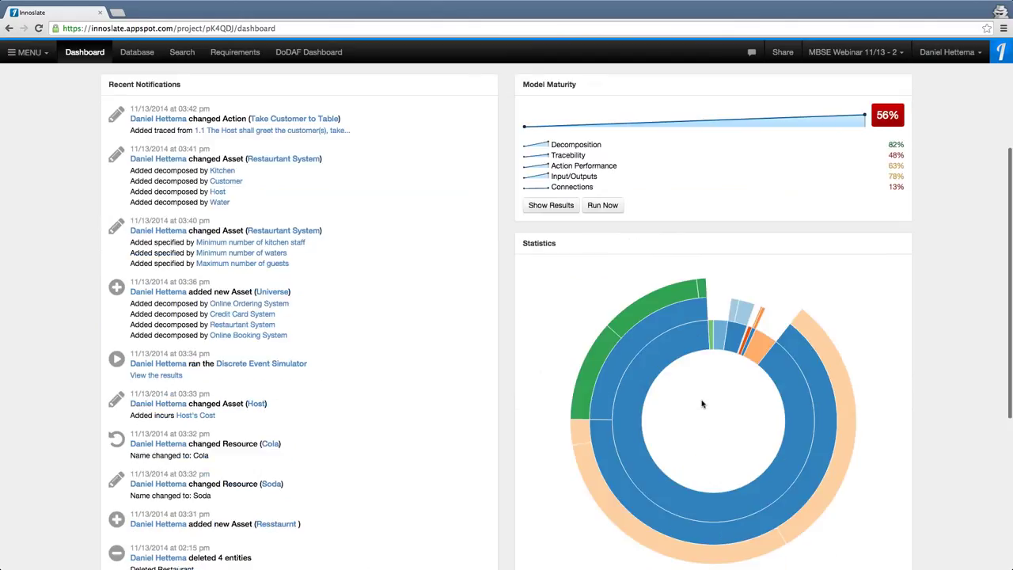
pyautogui.scroll(-3, 625, 380)
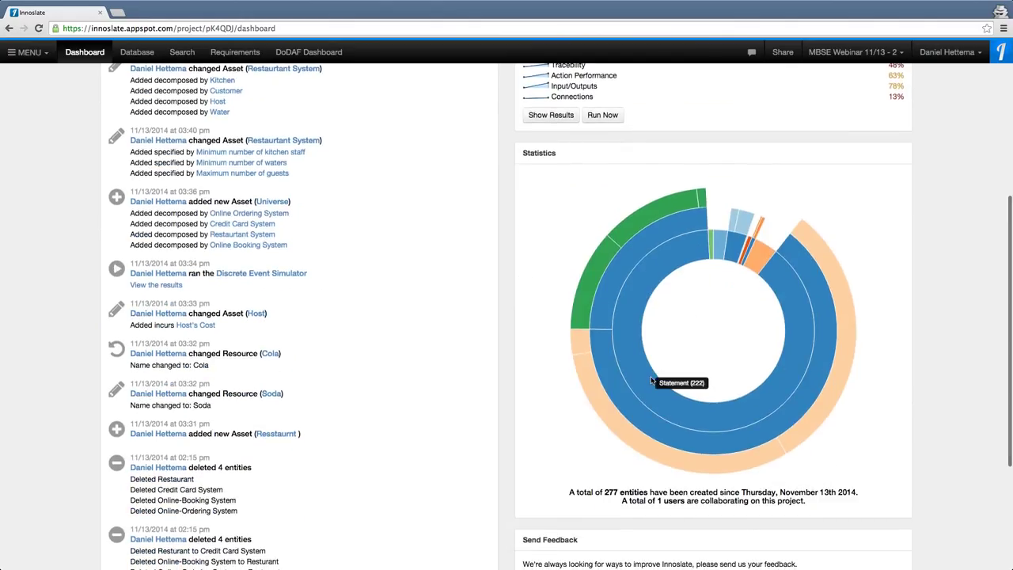
pyautogui.scroll(5, 651, 380)
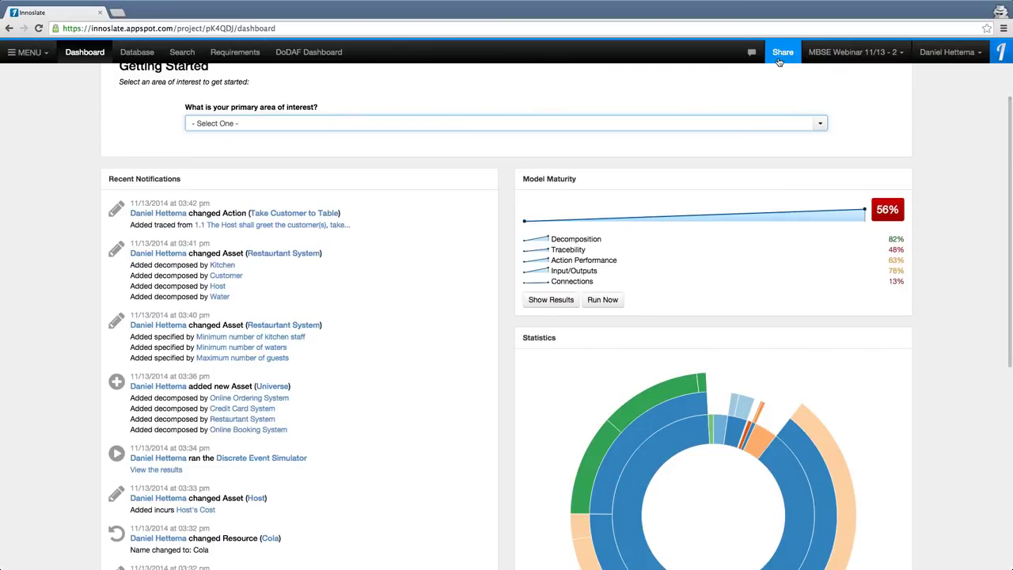
# - Examine the permission levels available for sharing the project with another user, keeping Read/Write selected
pyautogui.click(783, 53)
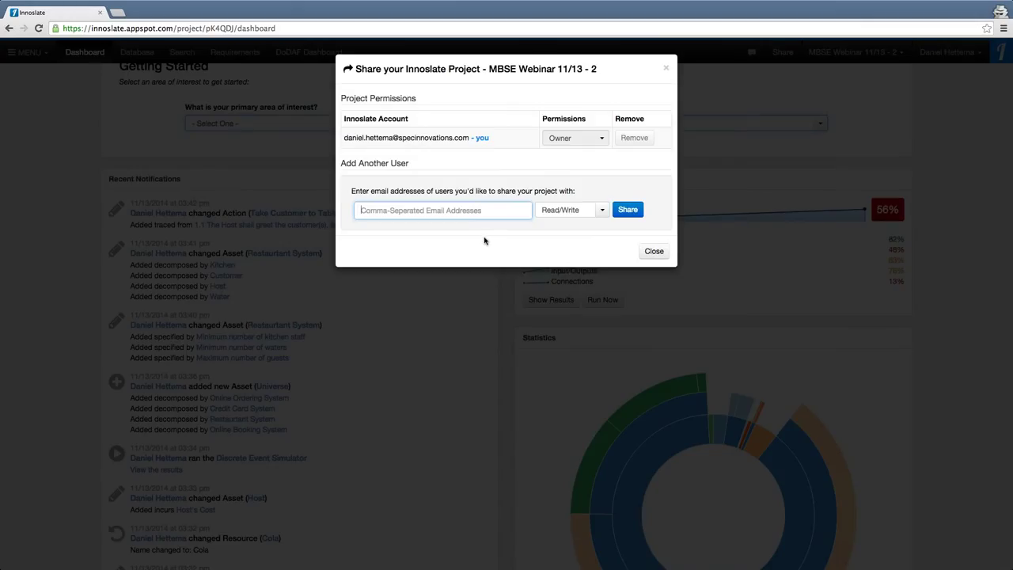
pyautogui.click(586, 210)
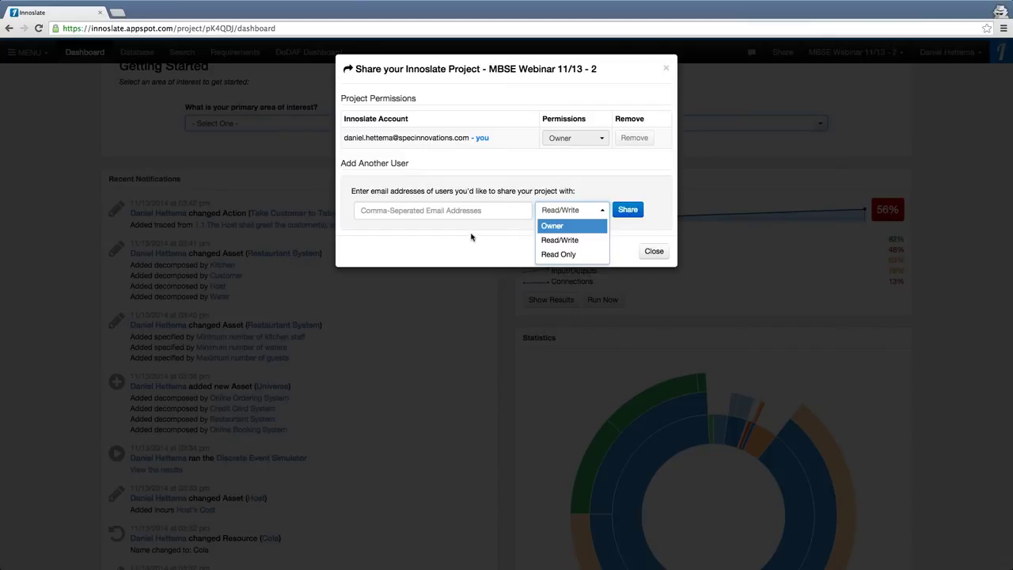
pyautogui.click(566, 241)
pyautogui.click(652, 251)
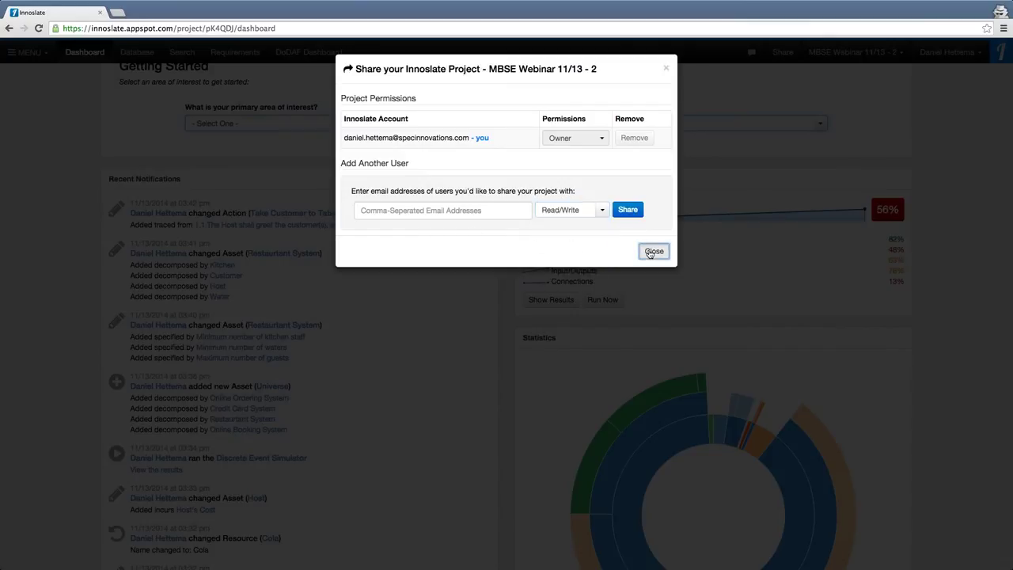
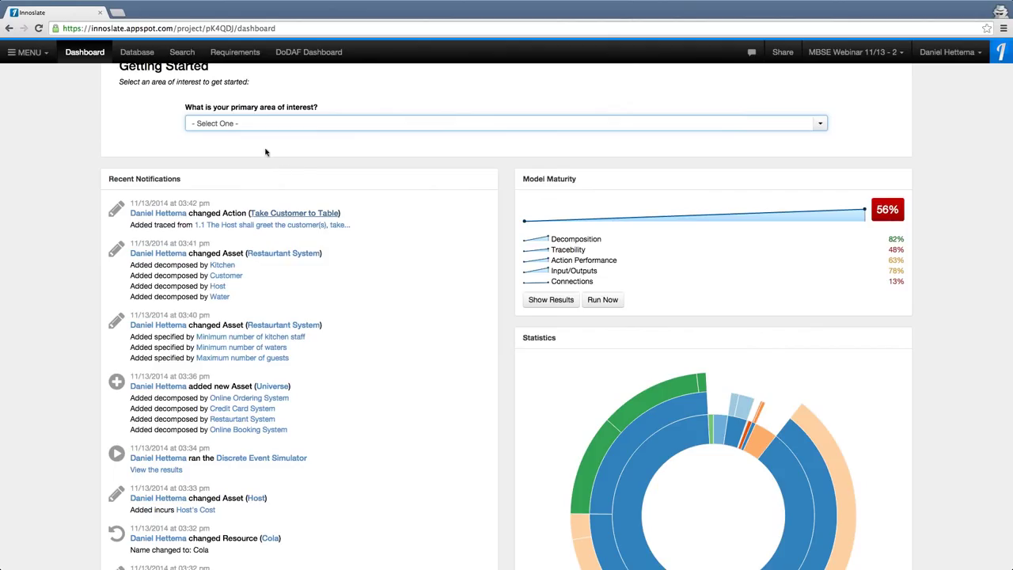
# - Open the Eat Food action from the database and view its simulation script
pyautogui.click(137, 51)
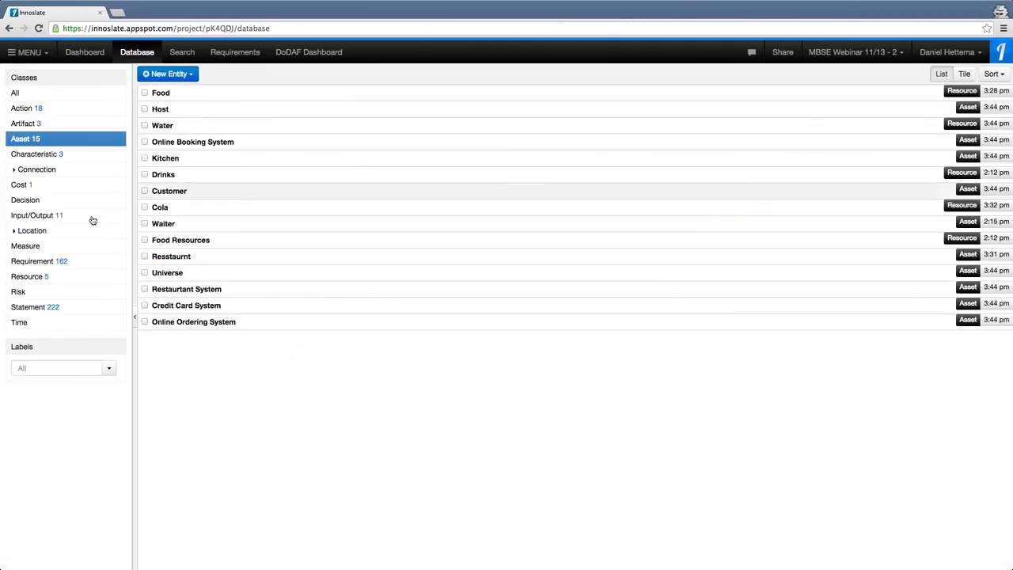
pyautogui.click(37, 108)
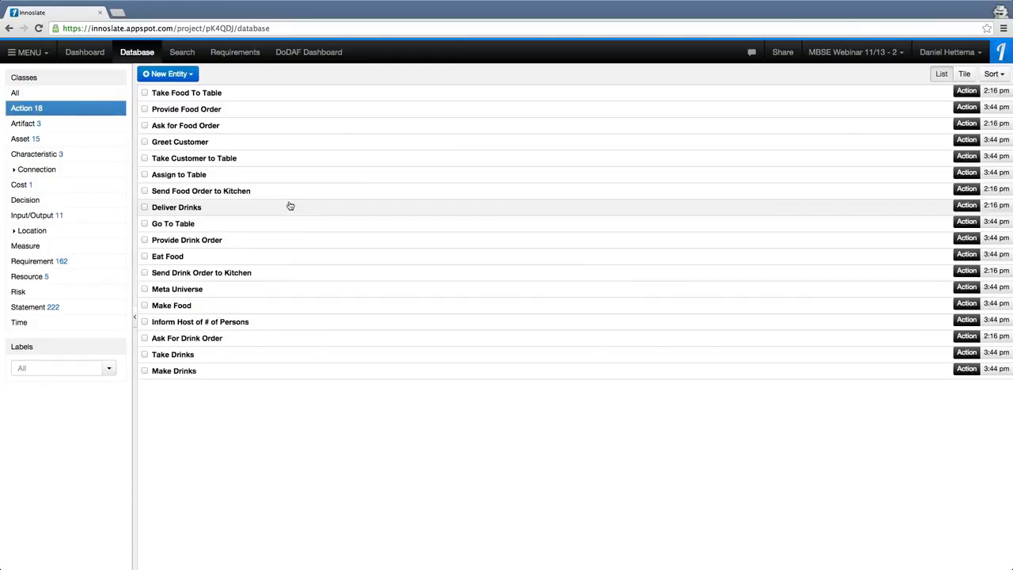
pyautogui.click(231, 258)
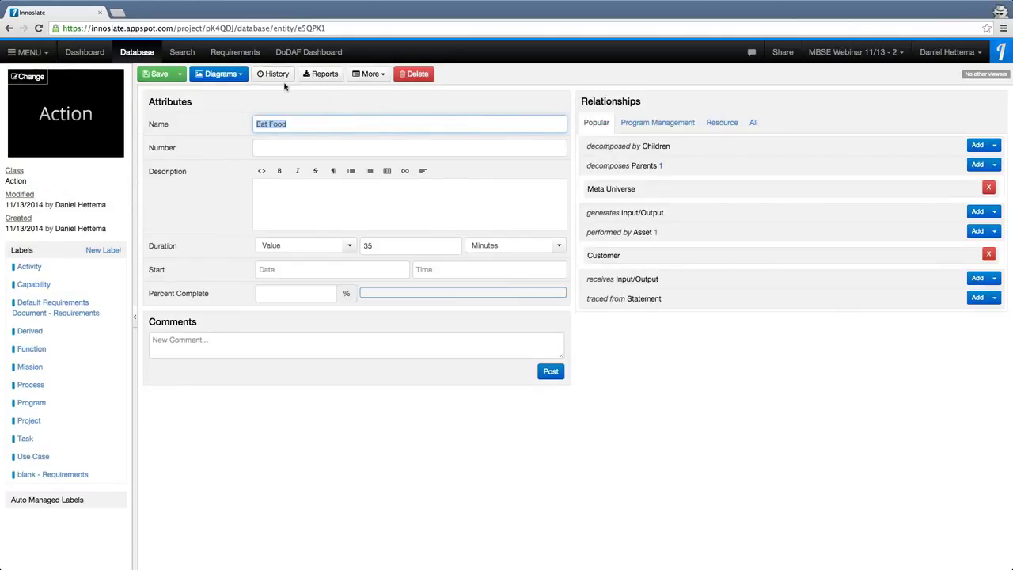
pyautogui.click(370, 74)
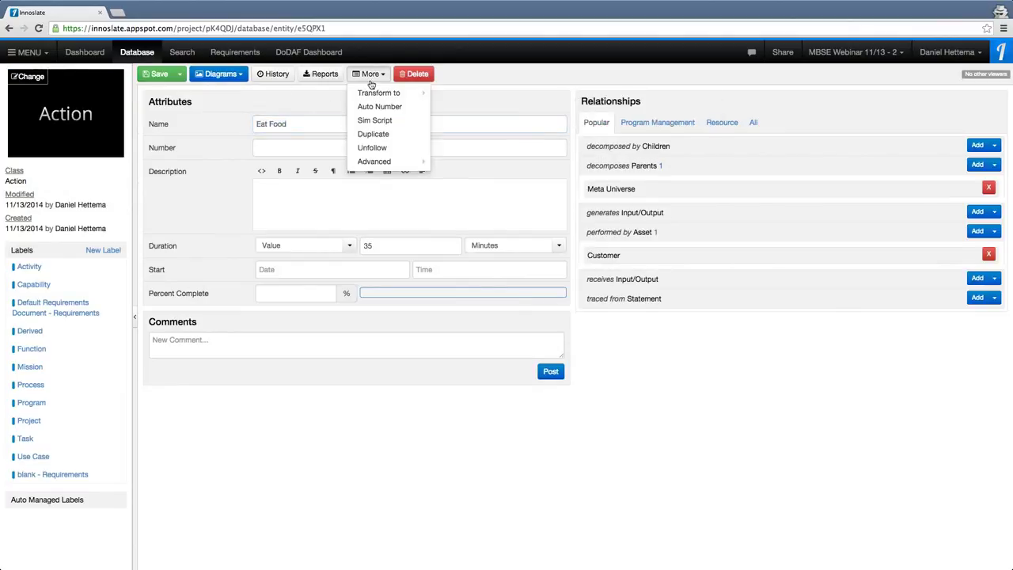
pyautogui.click(379, 120)
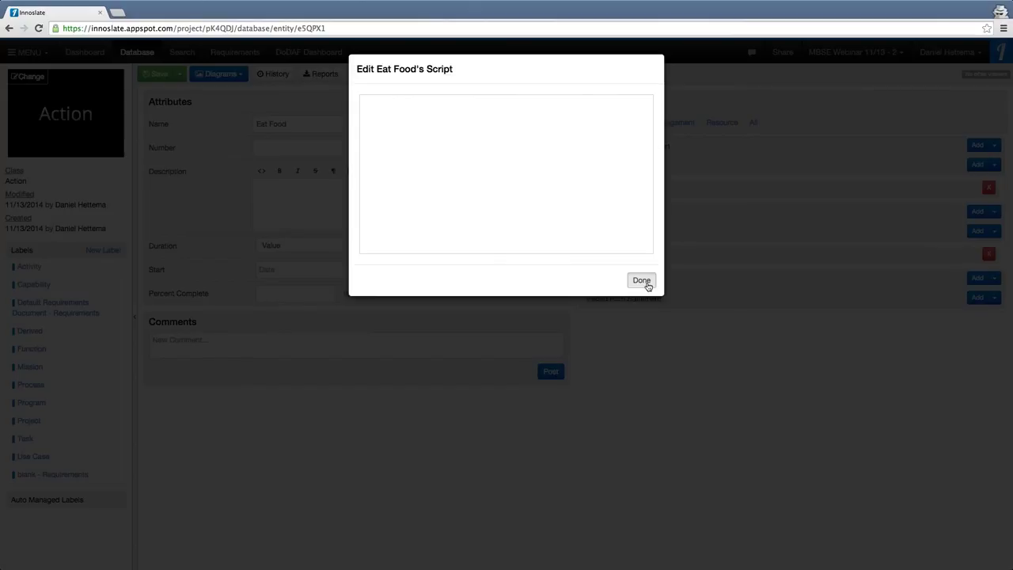
pyautogui.click(642, 281)
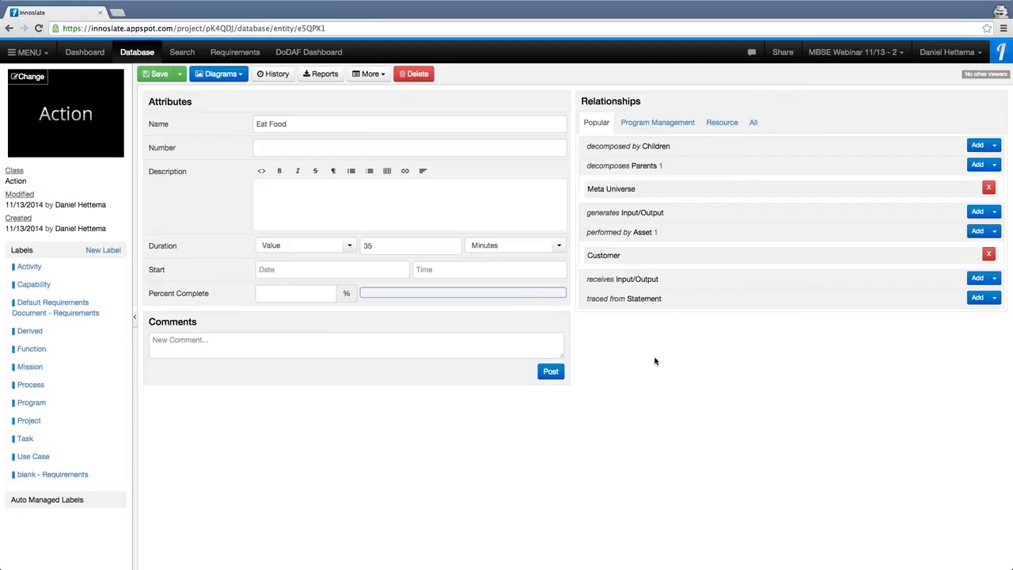
# - Post the comment "Value should be 45 seconds." on the Eat Food action
pyautogui.click(220, 336)
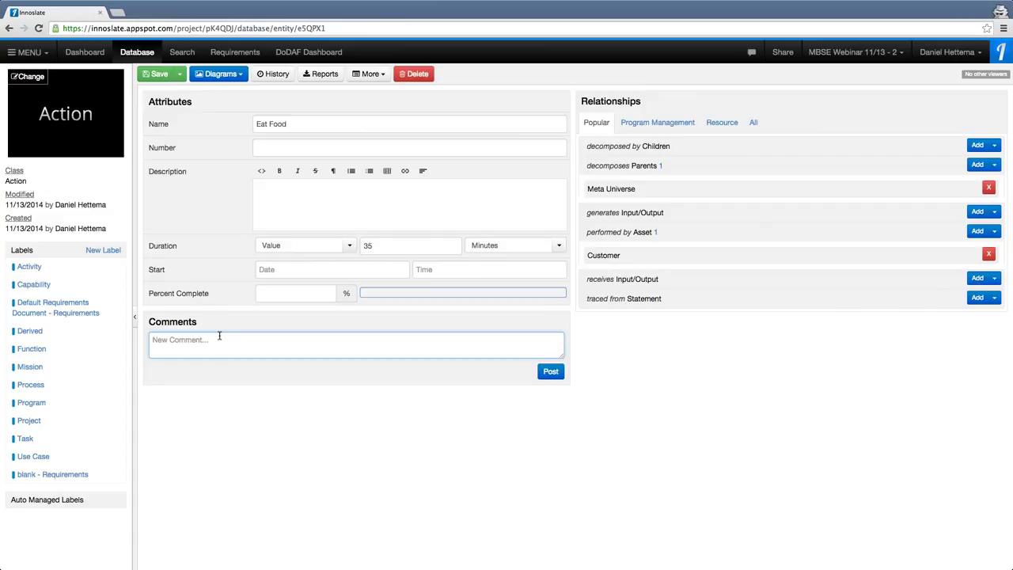
pyautogui.write('Value should be 45 seconds.')
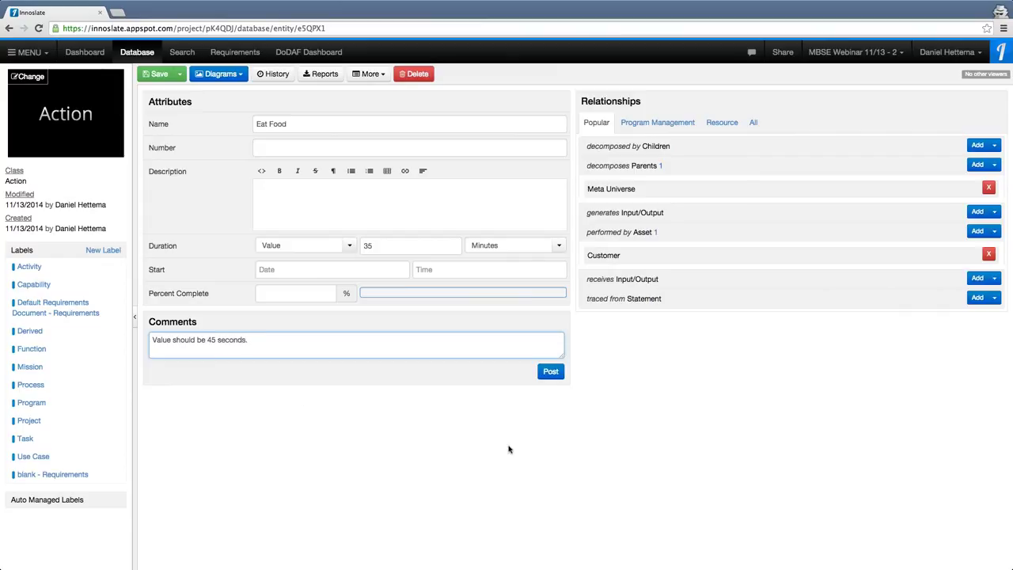
pyautogui.click(554, 371)
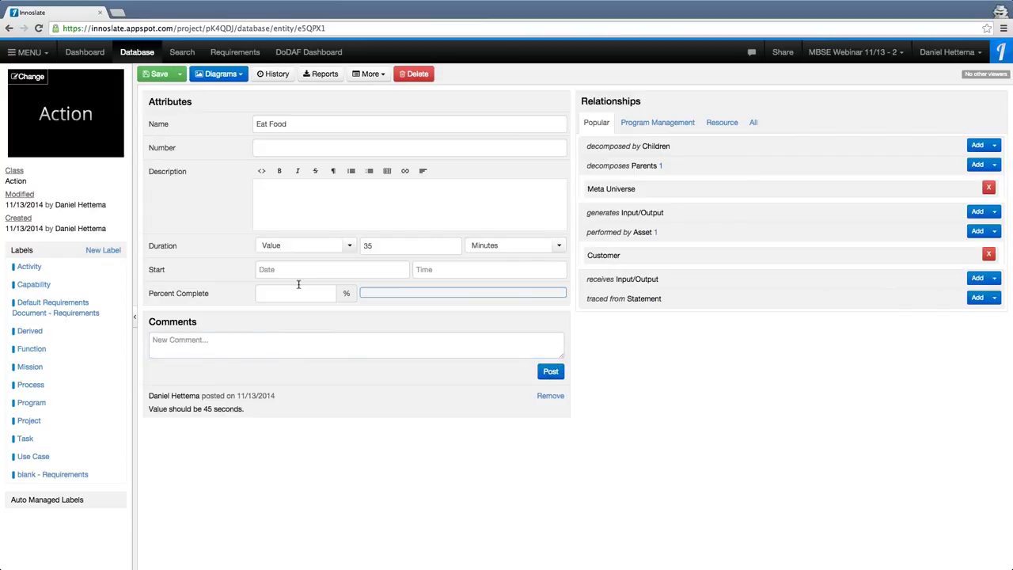
# - Check the recent notifications on the project dashboard and open the Eat Food action from its comment notification
pyautogui.click(93, 52)
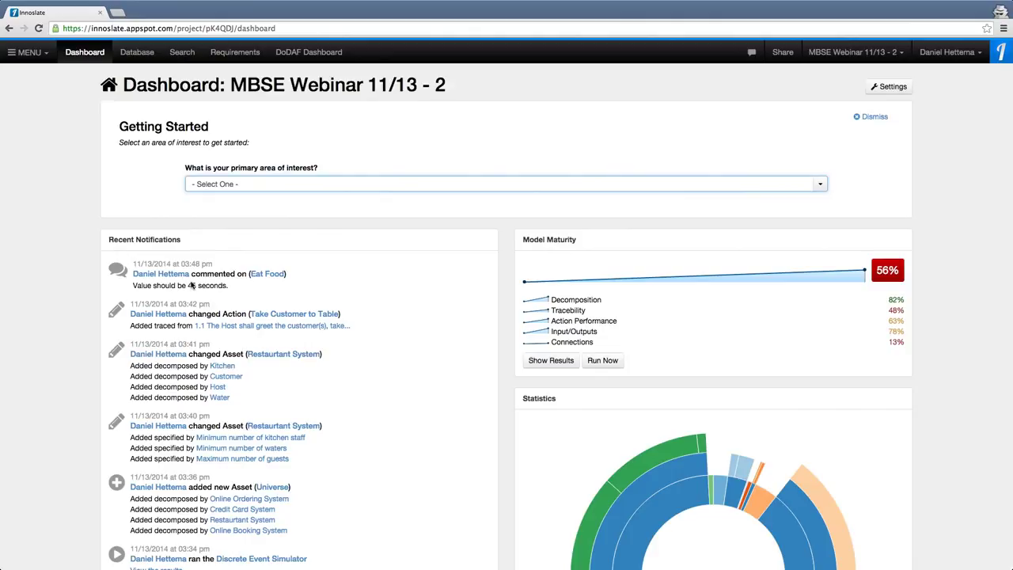
pyautogui.click(265, 274)
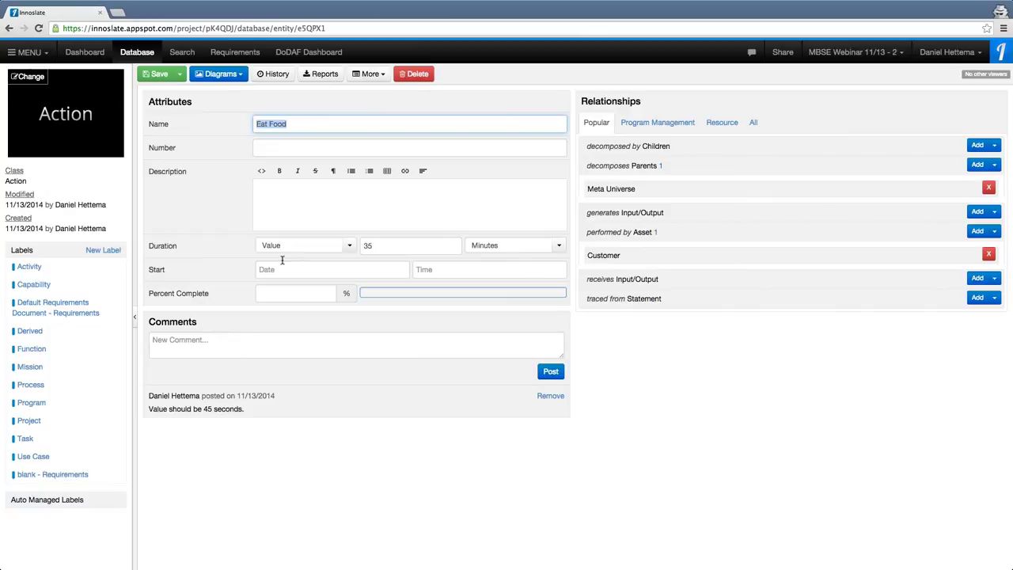
# - Go to Eat Food's parent action, Meta Universe, and open its action diagram
pyautogui.moveTo(190, 136)
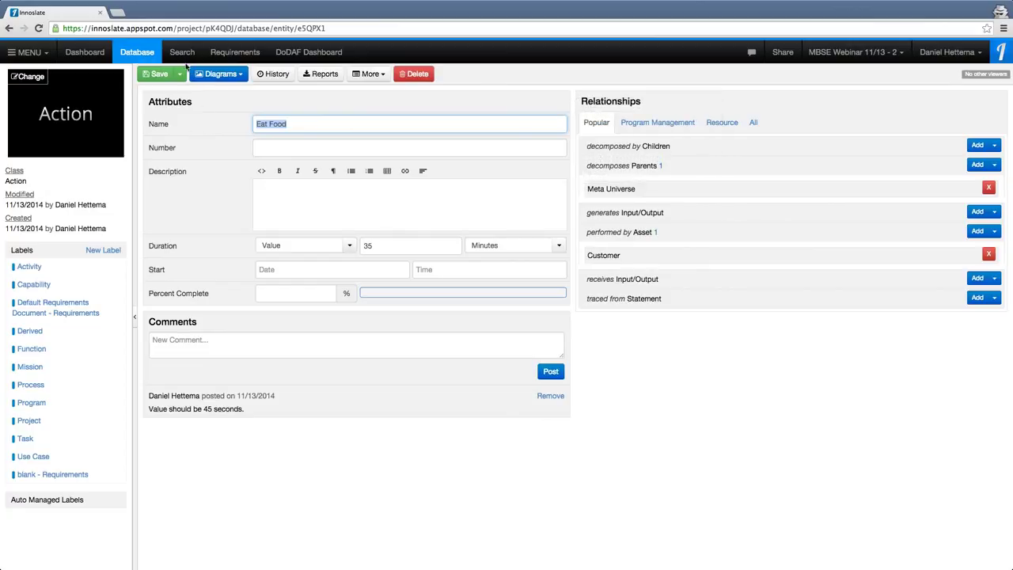
pyautogui.click(621, 189)
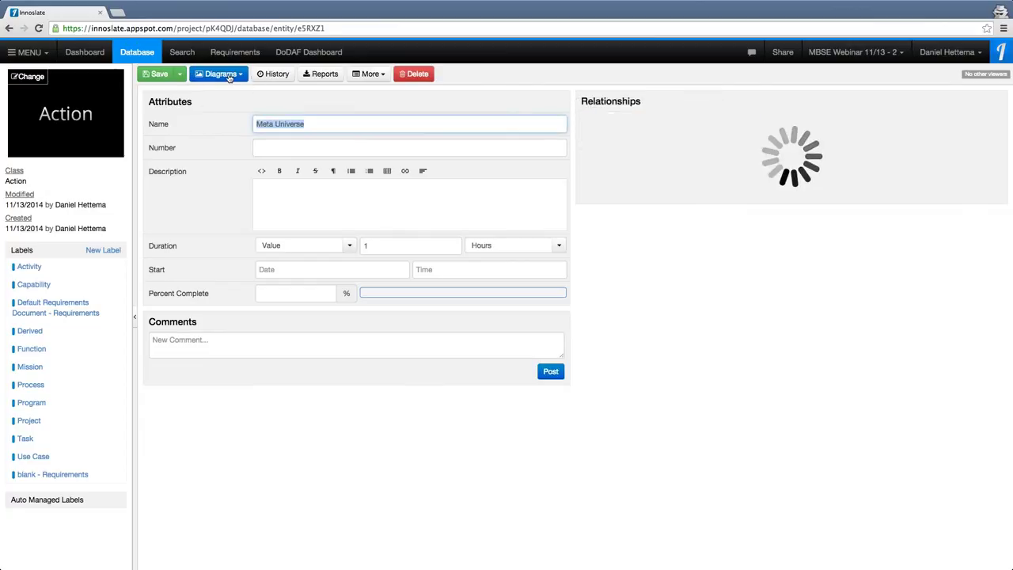
pyautogui.click(229, 76)
pyautogui.click(237, 94)
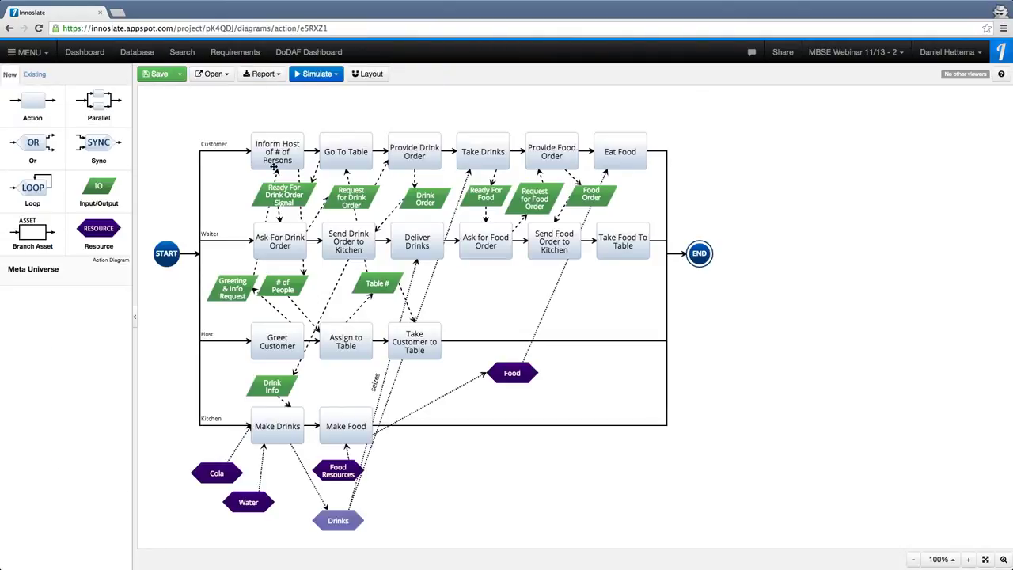
# - Change the text colour of the Inform Host of # of Persons action to blue
pyautogui.click(278, 155)
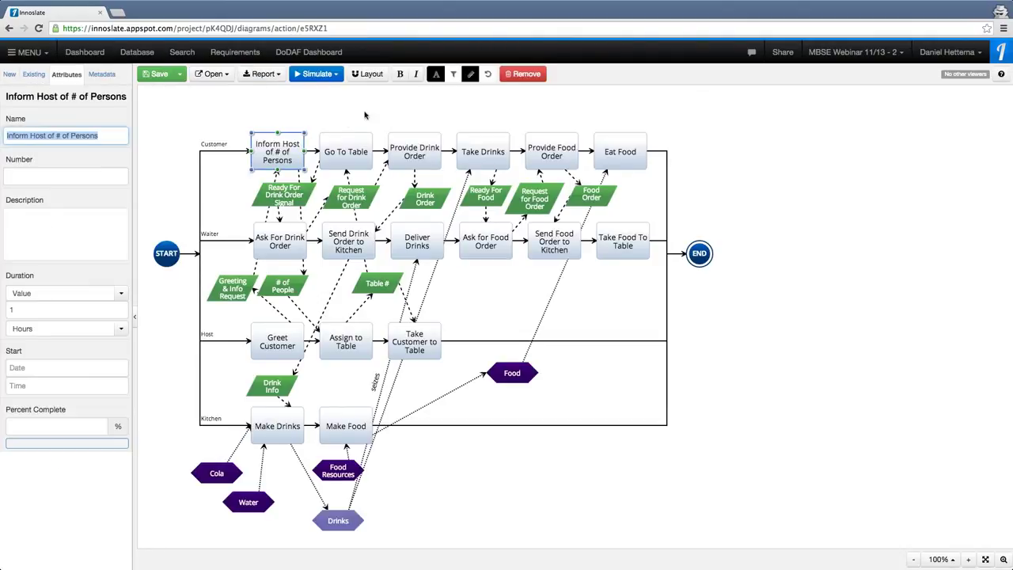
pyautogui.click(435, 73)
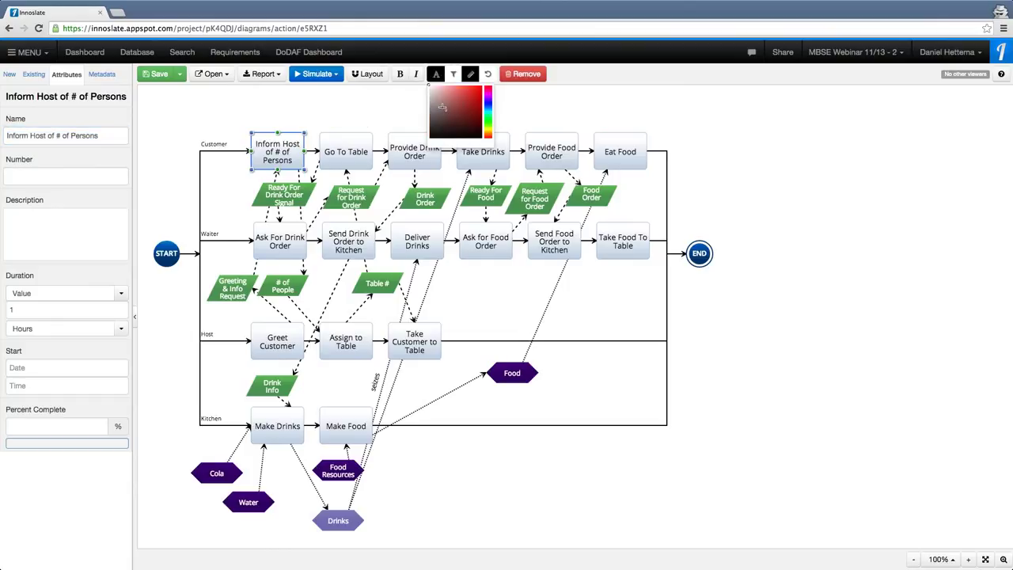
pyautogui.click(487, 106)
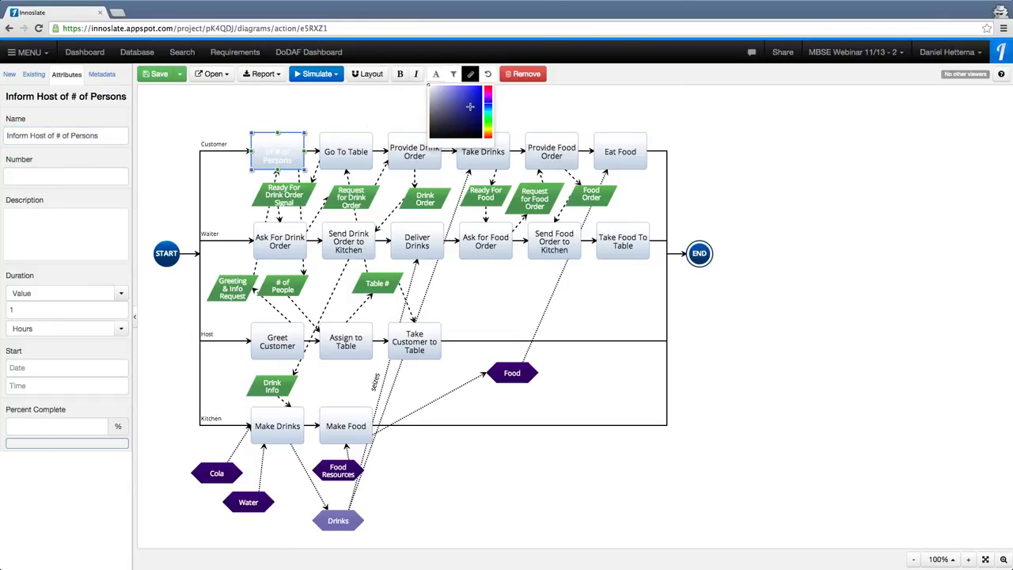
pyautogui.click(473, 92)
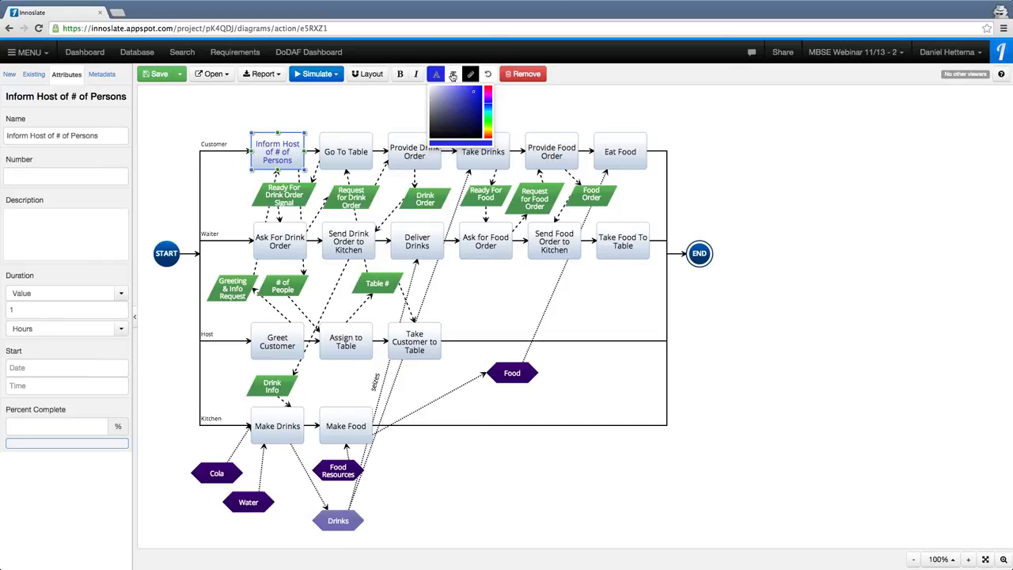
# - Change the fill colour of the Inform Host of # of Persons action to light orange and deselect it
pyautogui.click(453, 74)
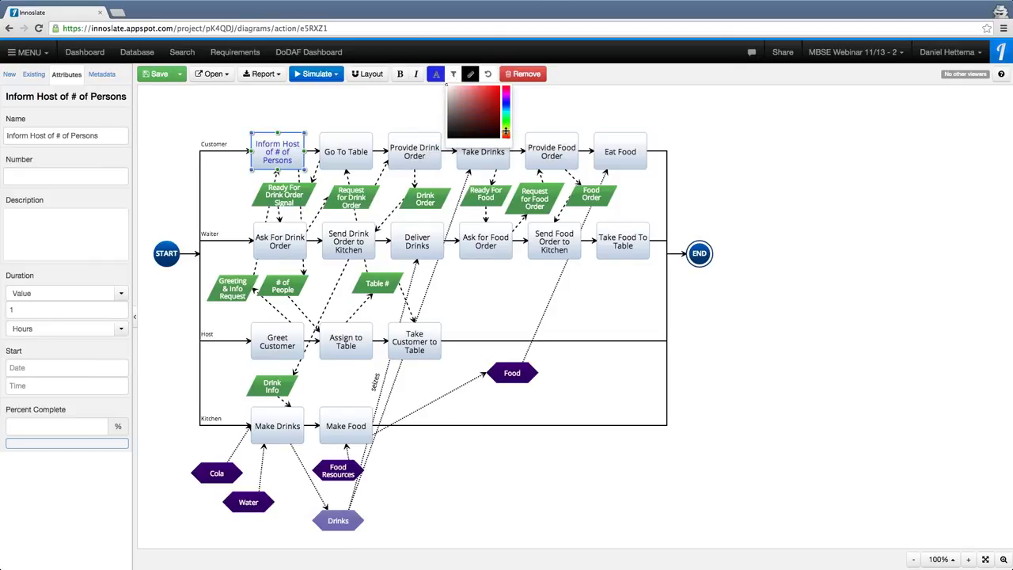
pyautogui.click(505, 130)
pyautogui.click(472, 91)
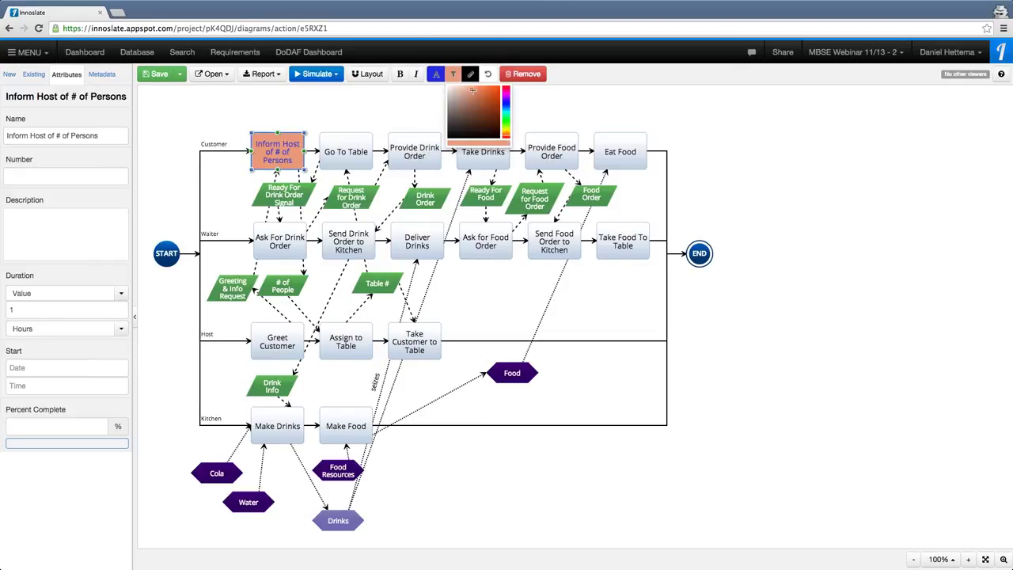
pyautogui.click(575, 119)
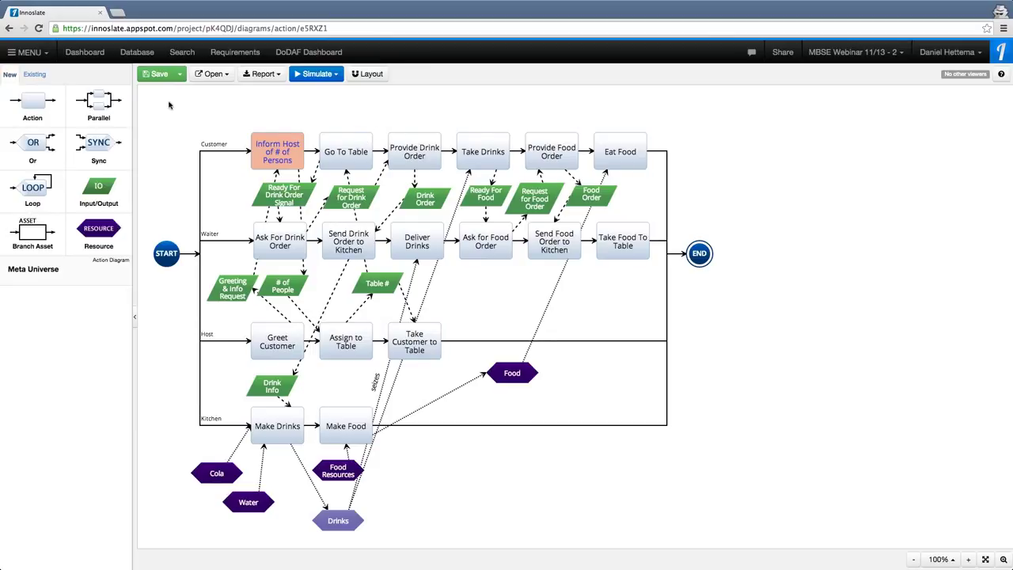
# - Save the Meta Universe diagram and reopen it from its database entity
pyautogui.click(159, 74)
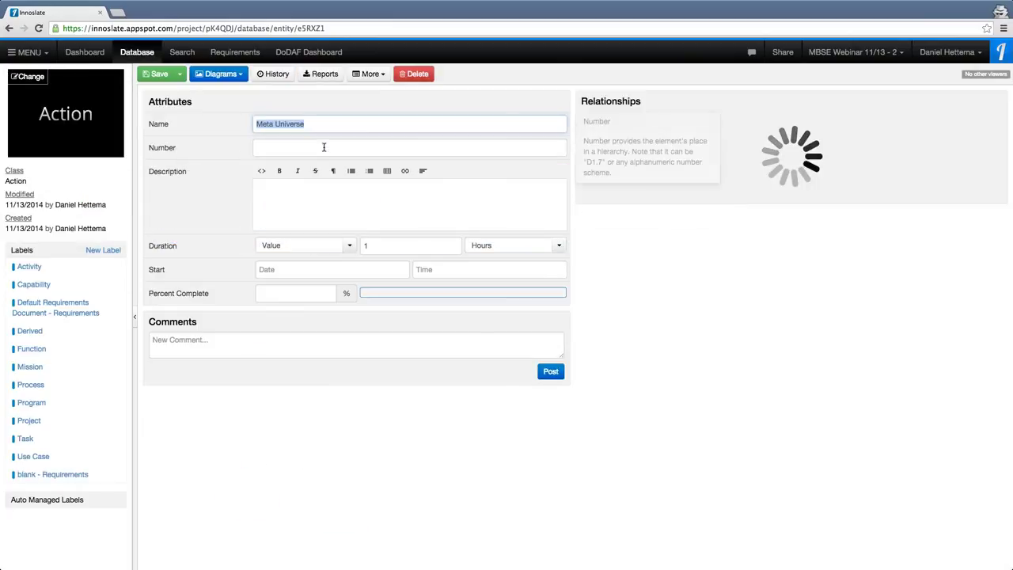
pyautogui.click(220, 73)
pyautogui.click(216, 90)
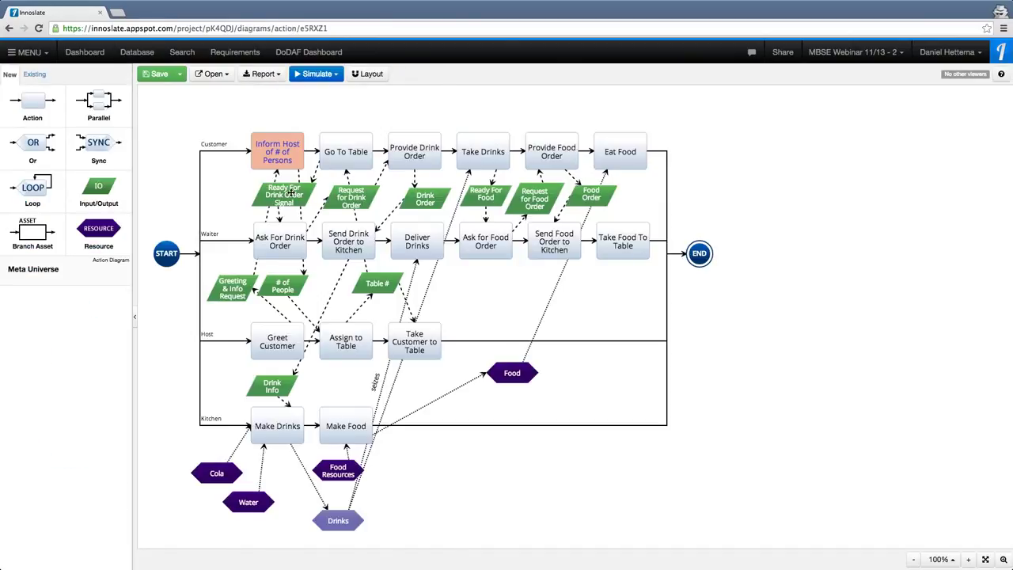
pyautogui.click(297, 184)
pyautogui.click(300, 125)
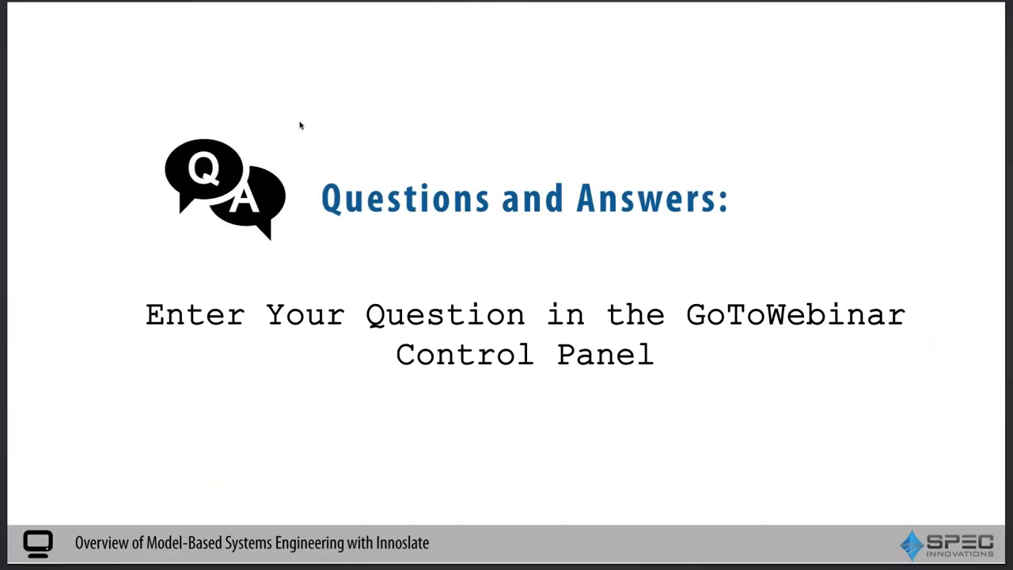
pyautogui.press('Right')
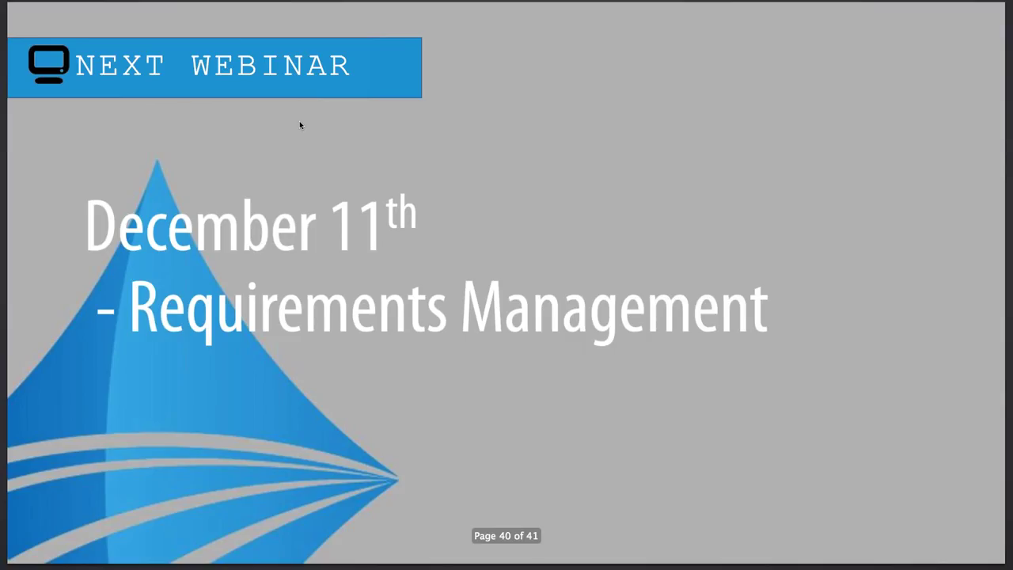